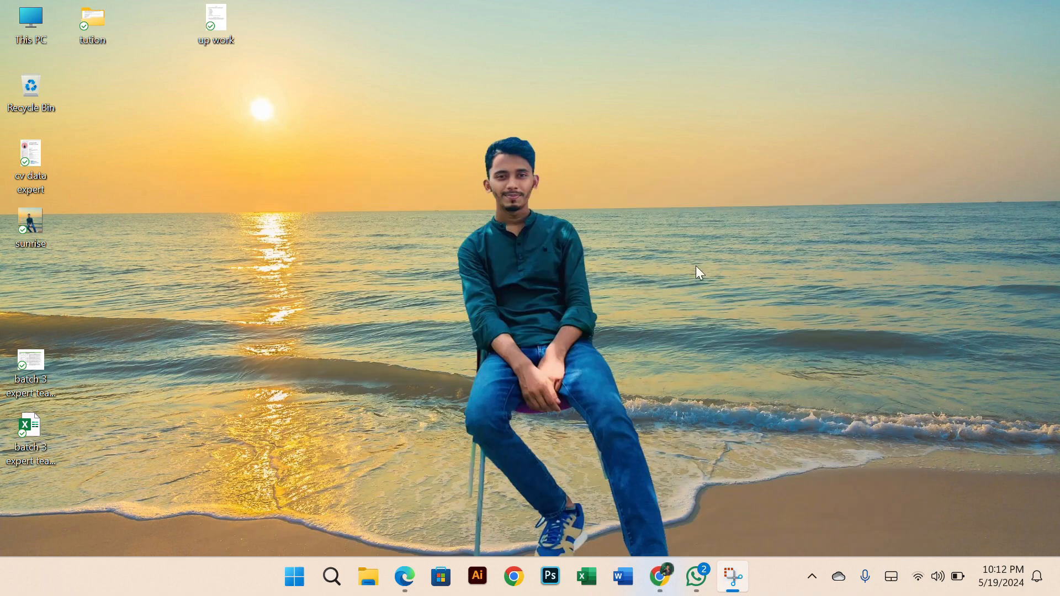
- Switch to Chrome with another user profile, open Google Classroom in a maximized window and enter the Sheikh Kamal IT Training class
left_click(663, 582)
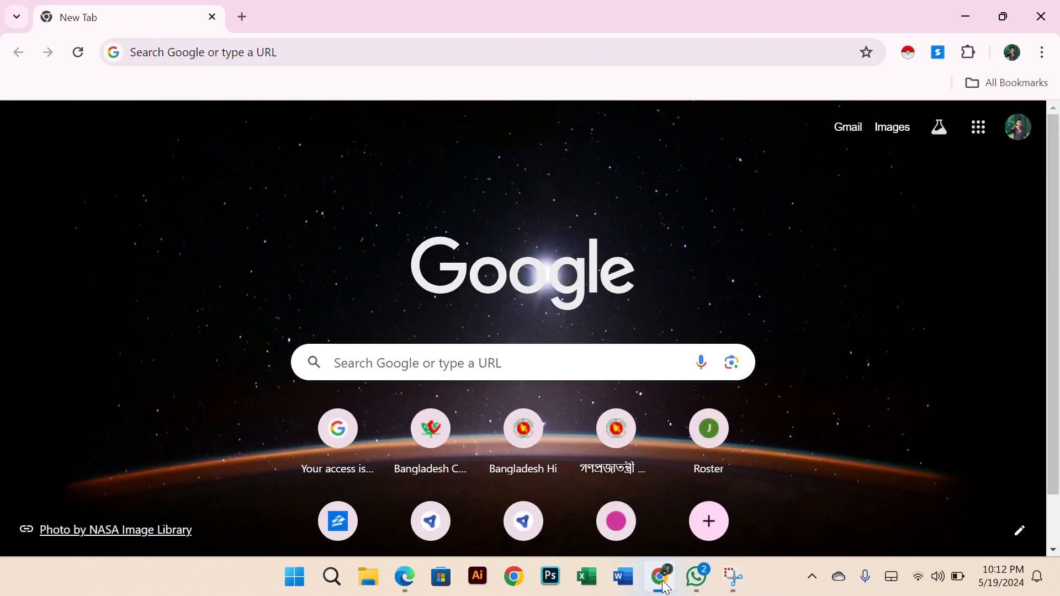
left_click(662, 583)
left_click(522, 585)
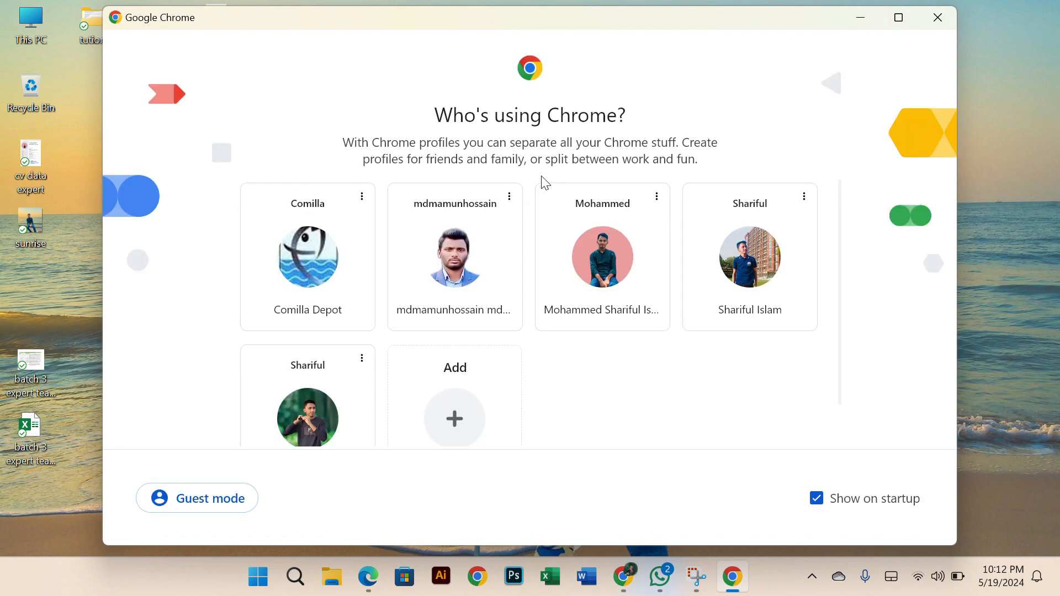
left_click(587, 243)
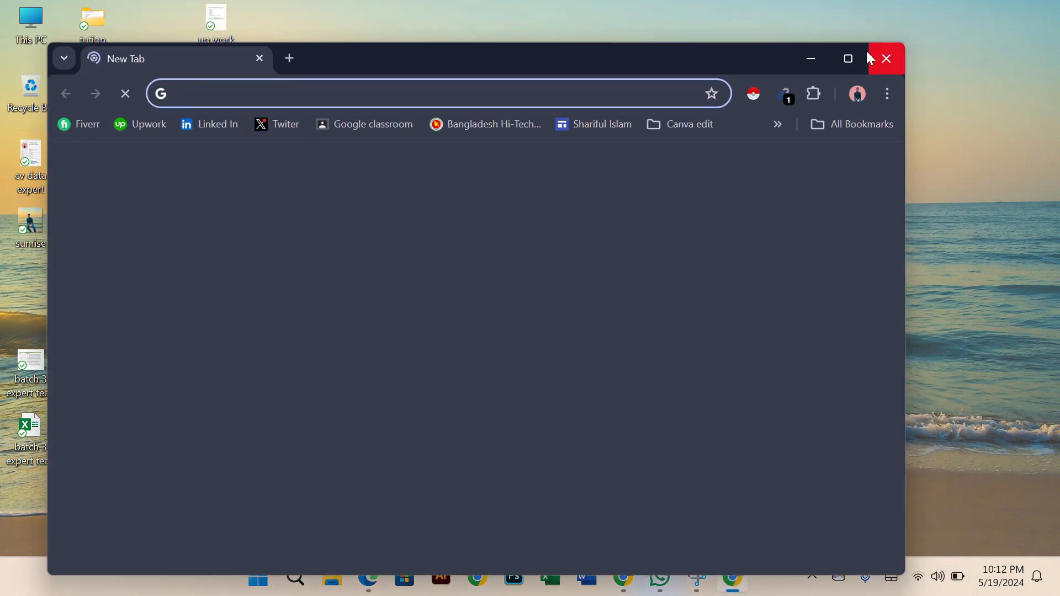
left_click(849, 59)
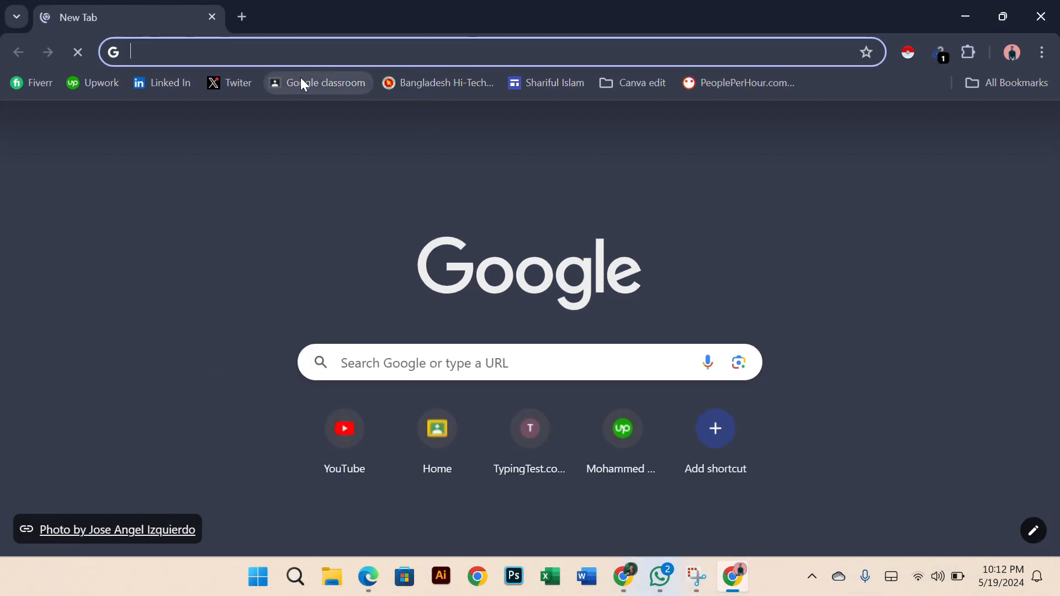
left_click(302, 84)
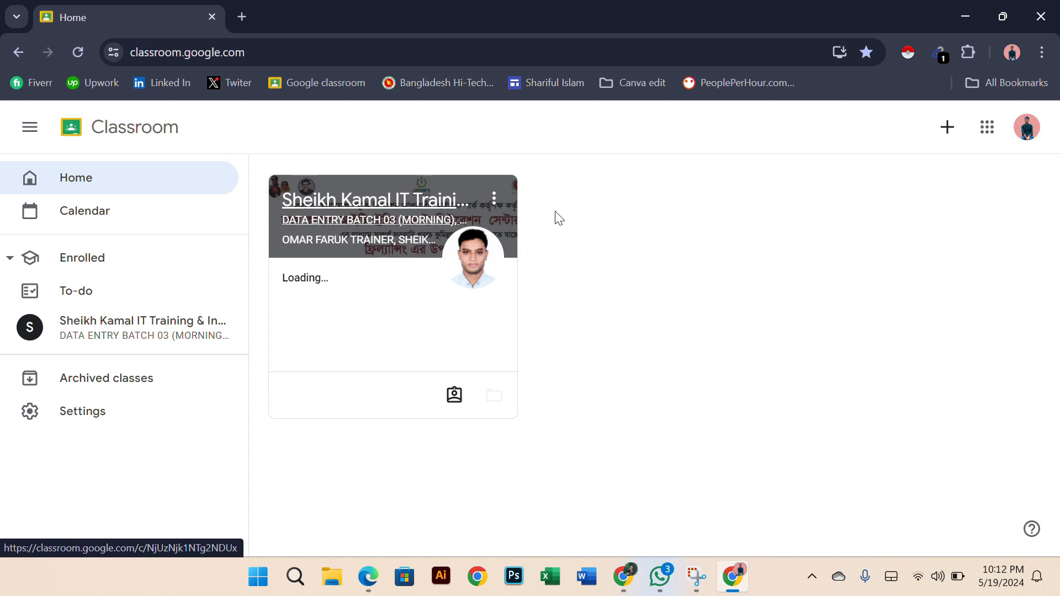
left_click(452, 221)
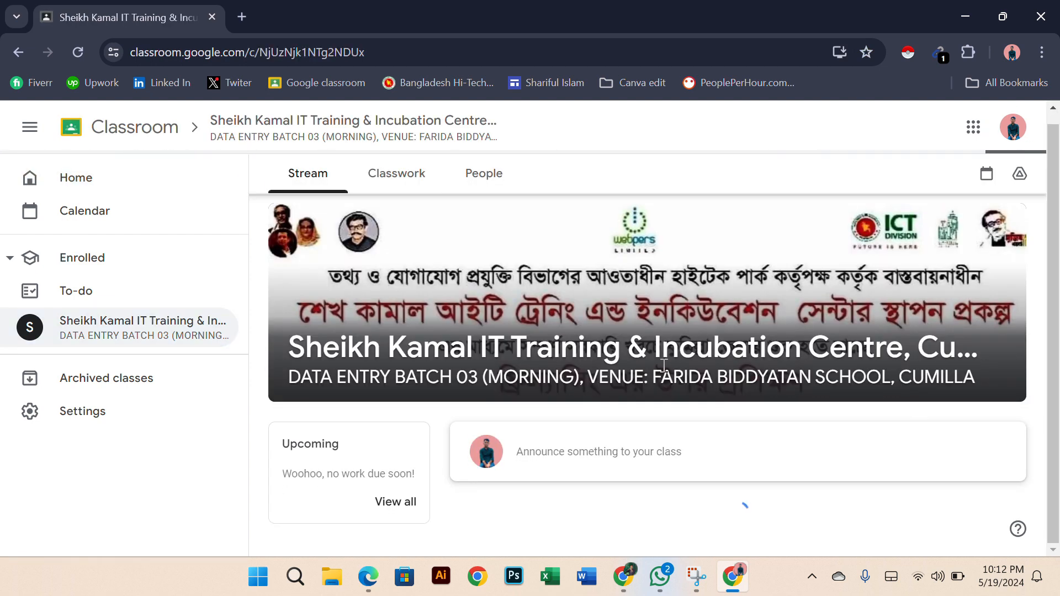
- Find and open the "20 Website Lead Collection Task" assignment in the class stream
scroll(651, 430, "down", 3)
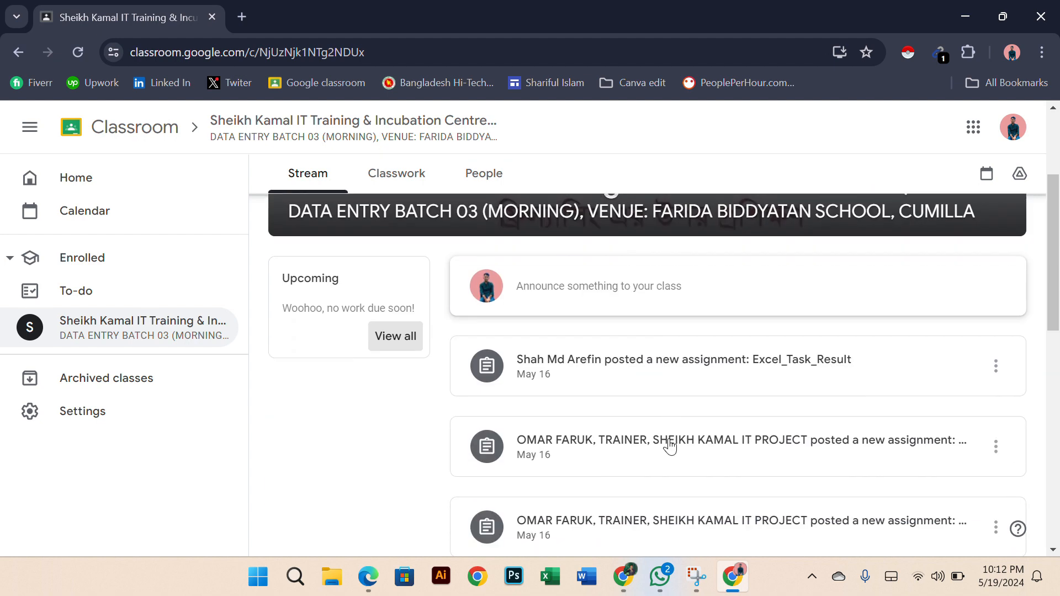
scroll(670, 446, "down", 6)
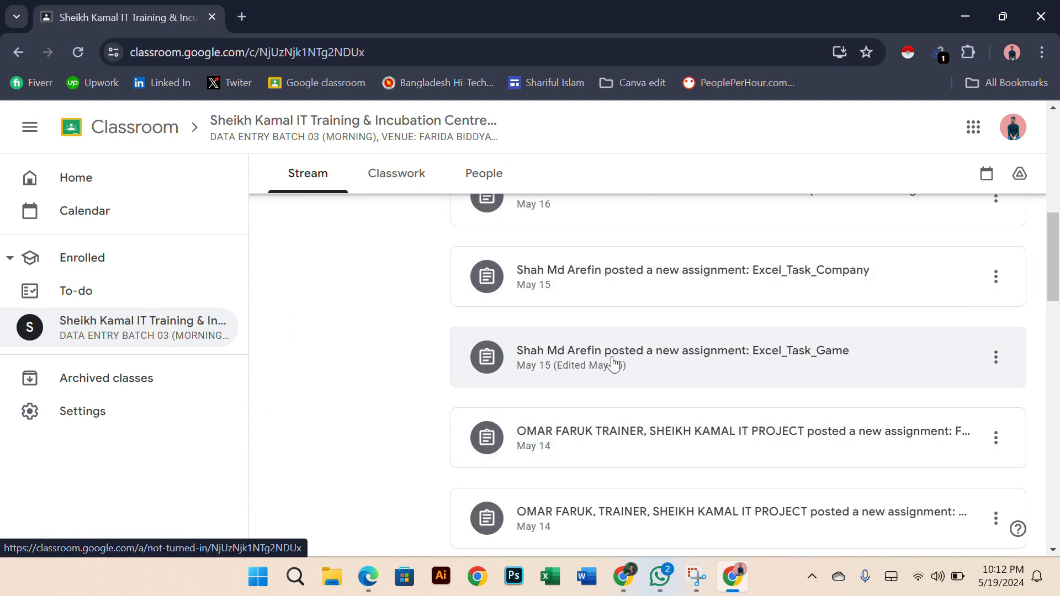
left_click(687, 435)
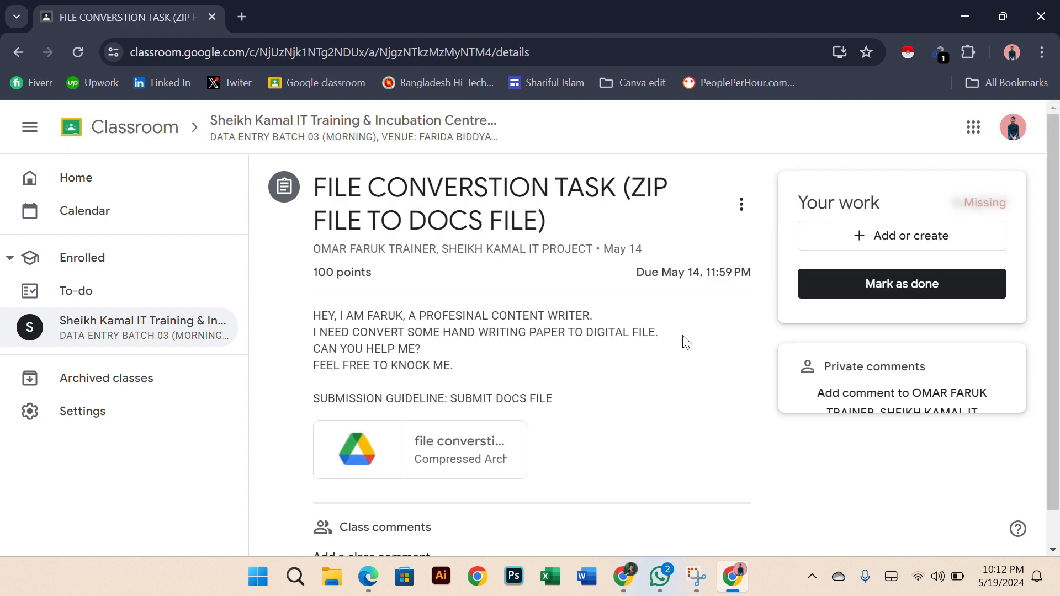
left_click(25, 54)
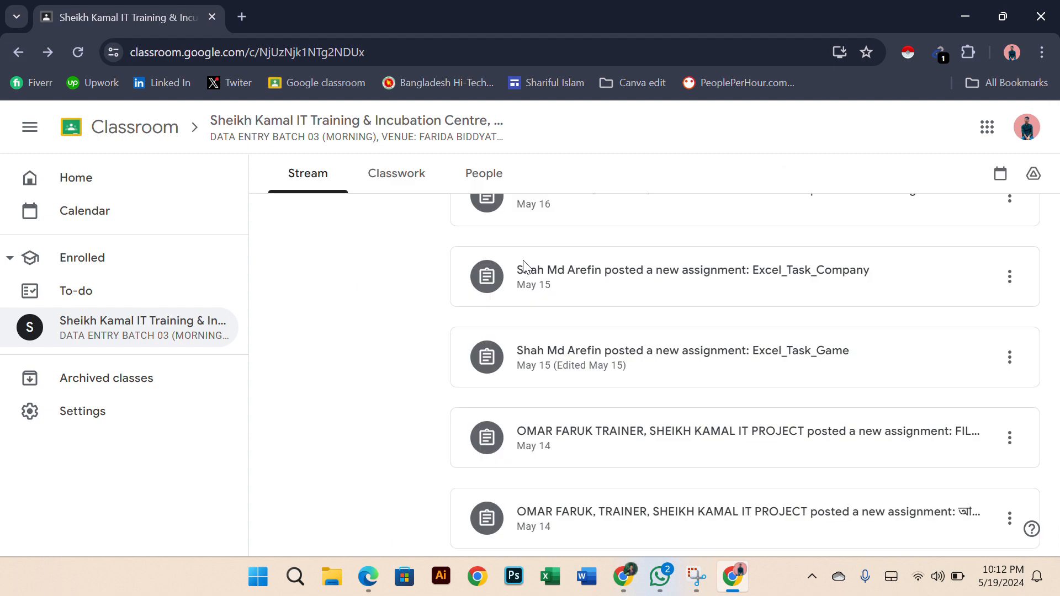
scroll(649, 366, "up", 5)
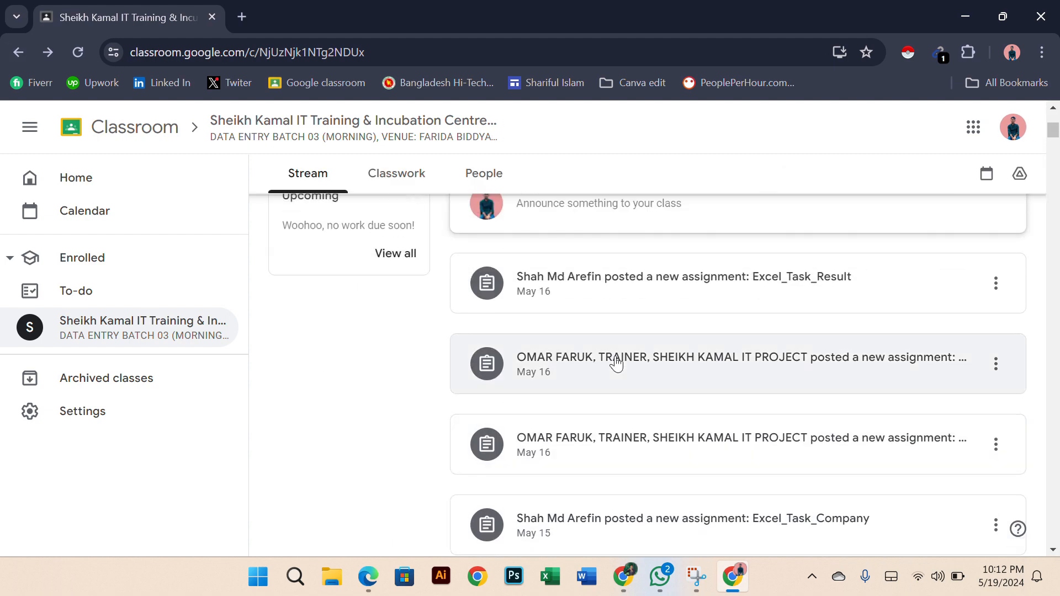
left_click(617, 363)
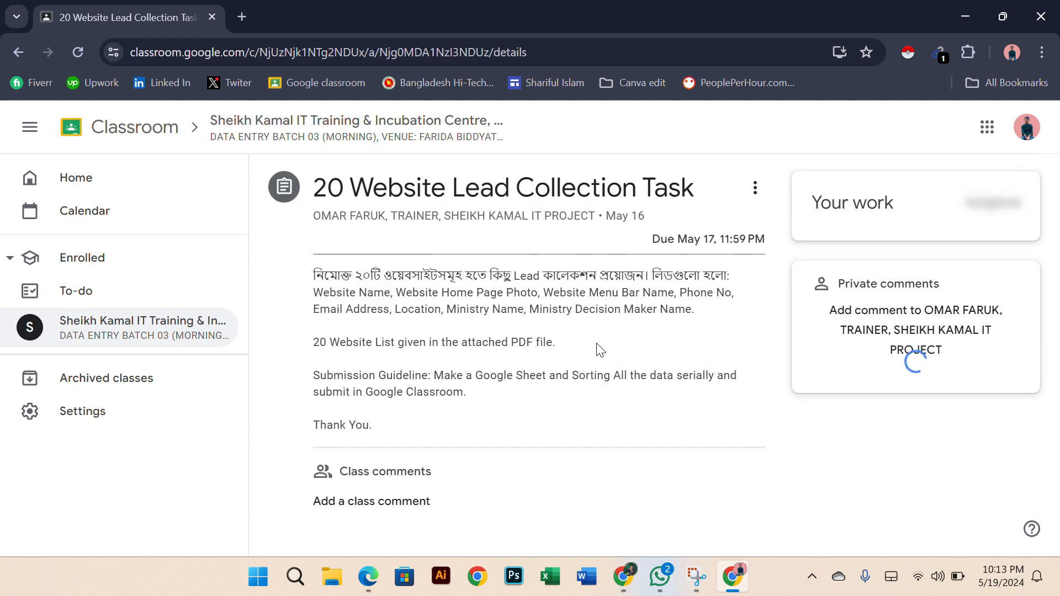
- Examine the assignment description, especially the requested lead fields from Website Name to Ministry Decision Maker Name
scroll(546, 321, "down", 1)
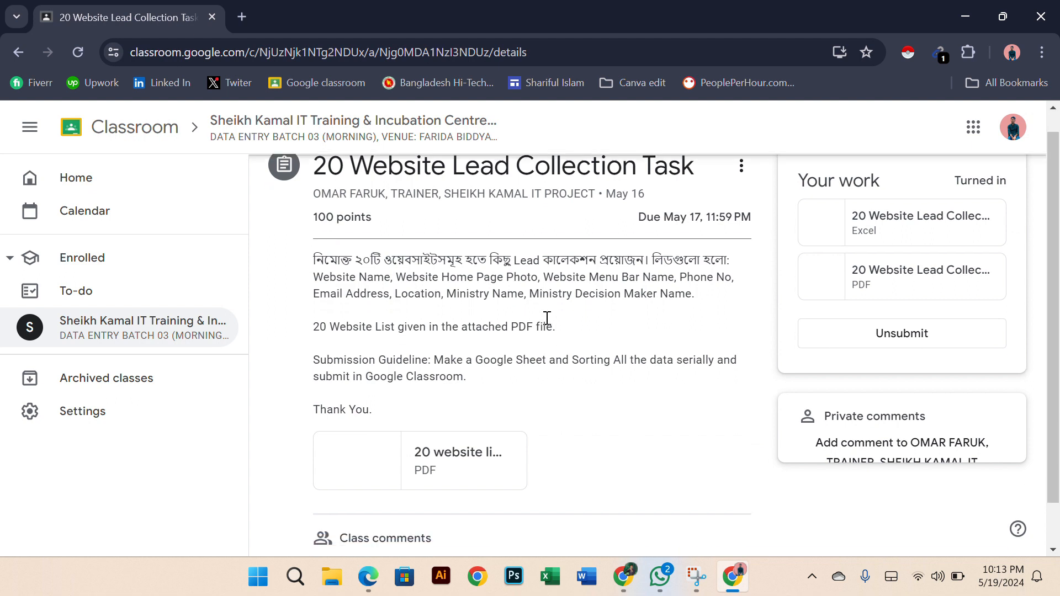
scroll(544, 320, "up", 1)
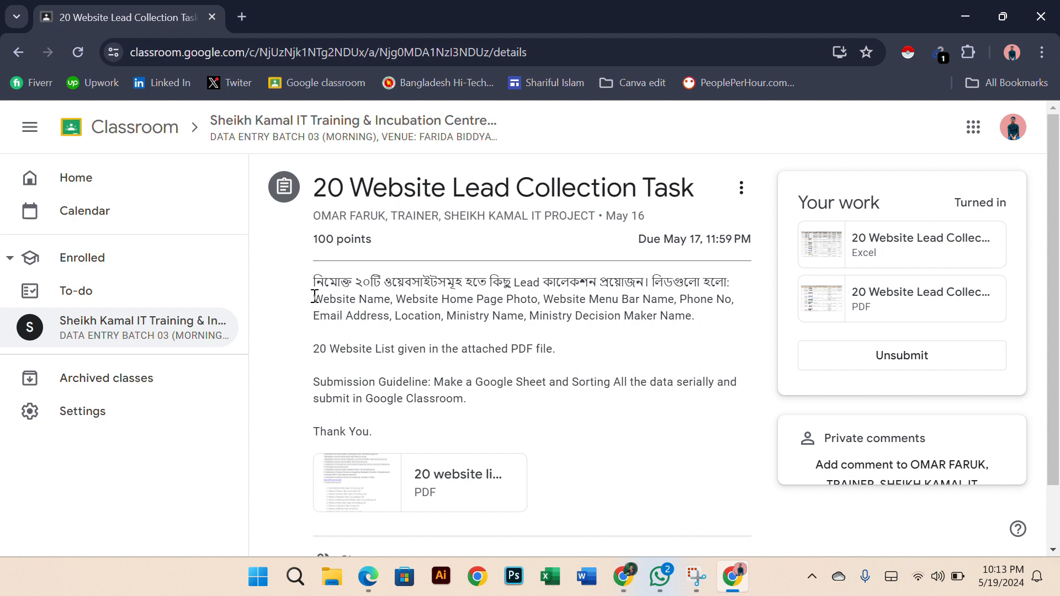
left_click_drag(314, 296, 495, 338)
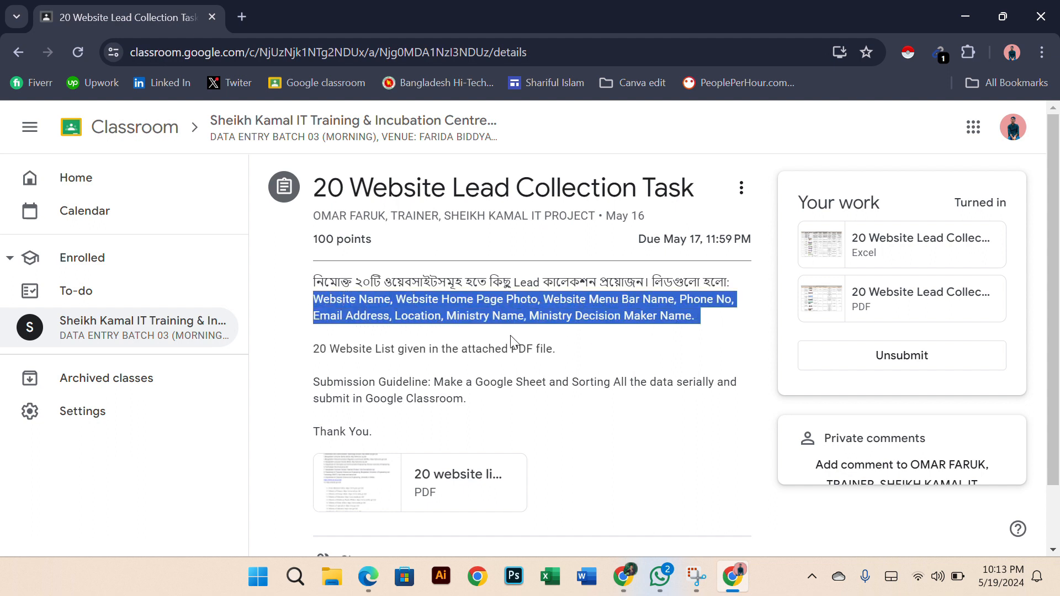
left_click(512, 341)
left_click_drag(313, 299, 409, 312)
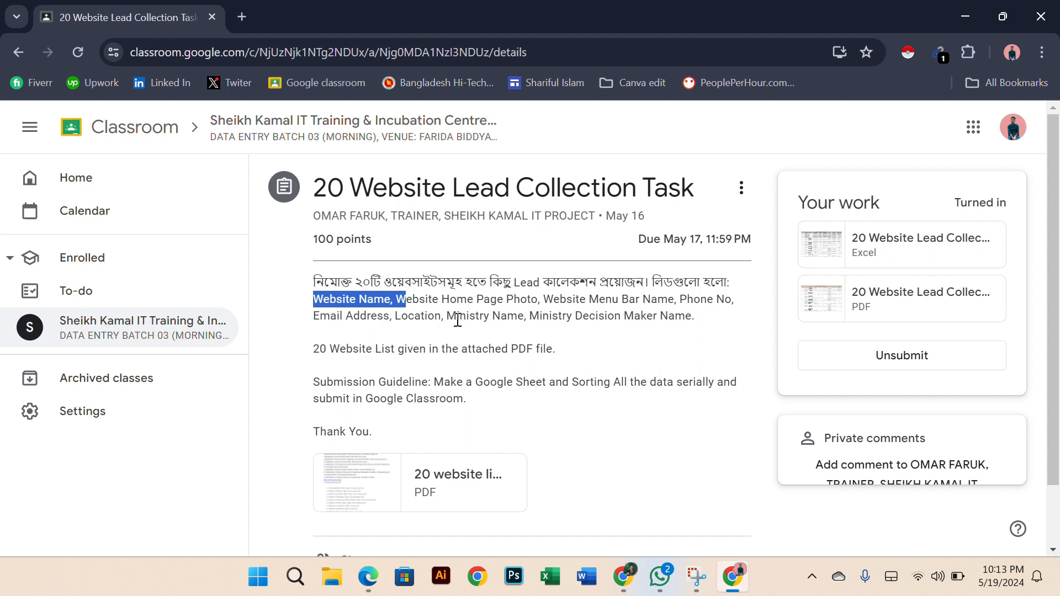
left_click(491, 341)
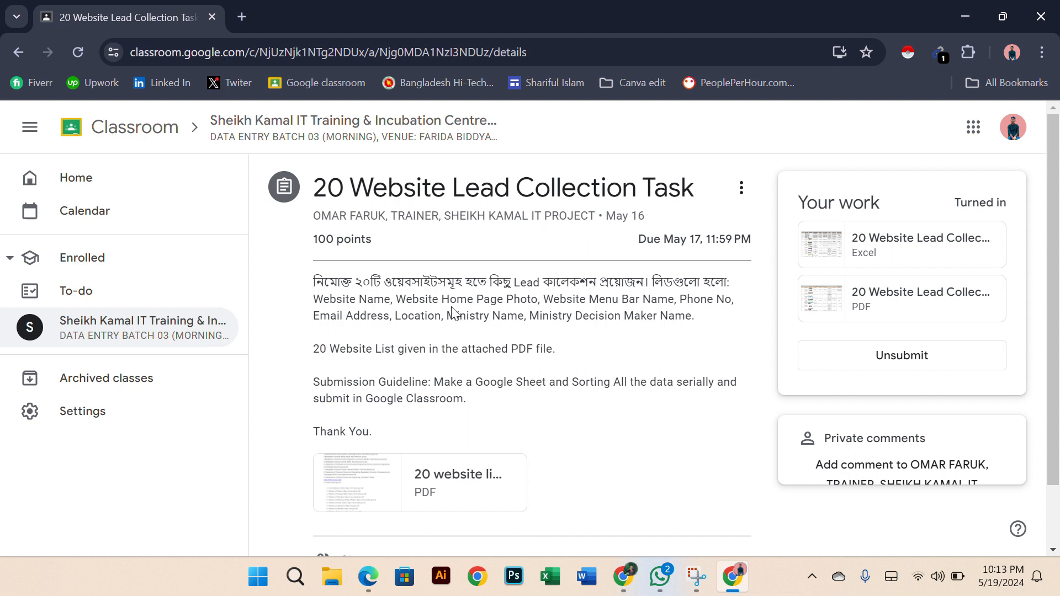
scroll(490, 339, "down", 1)
scroll(517, 337, "up", 1)
- Switch to the other Chrome window and create a blank Google Sheets spreadsheet
left_click(624, 577)
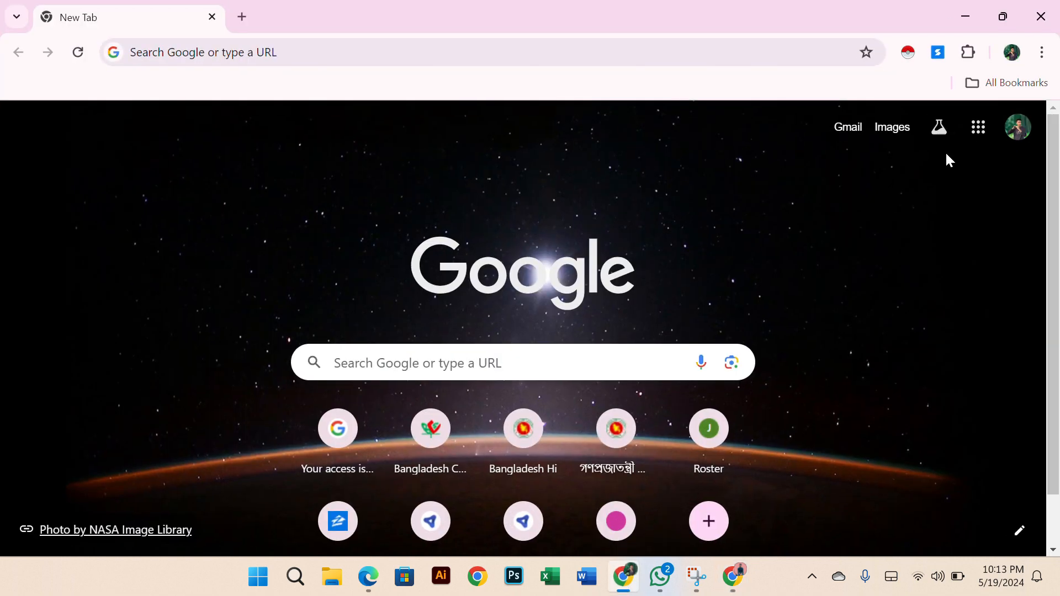
left_click(977, 134)
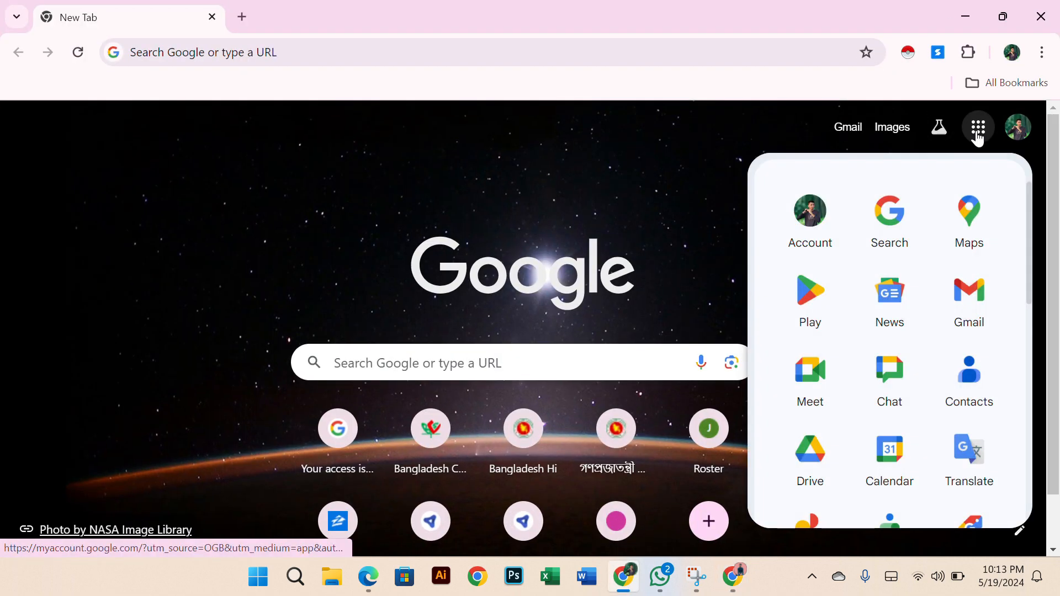
scroll(923, 408, "down", 4)
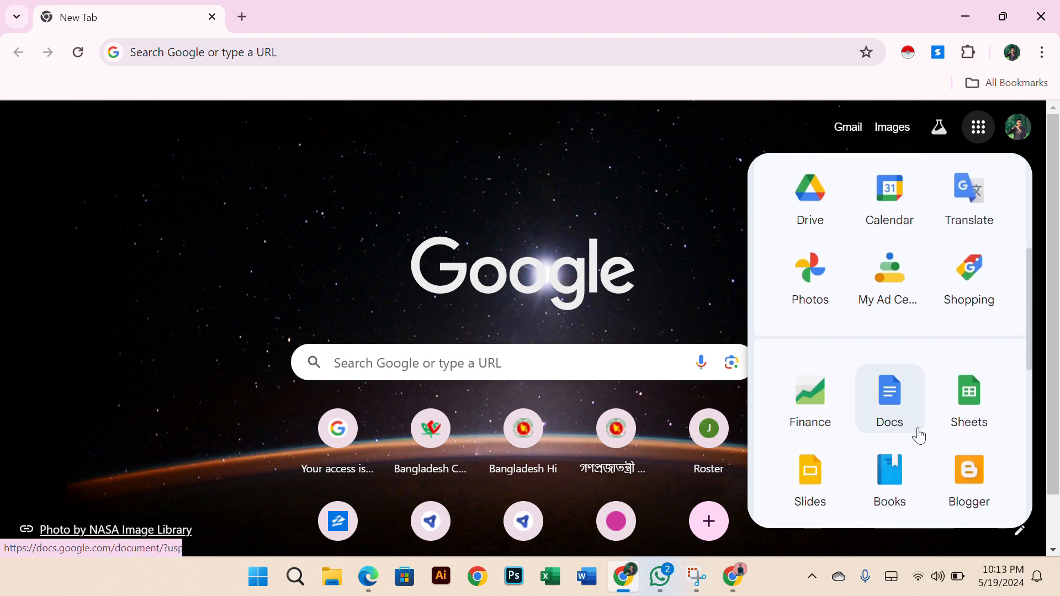
scroll(919, 433, "down", 3)
scroll(966, 289, "up", 3)
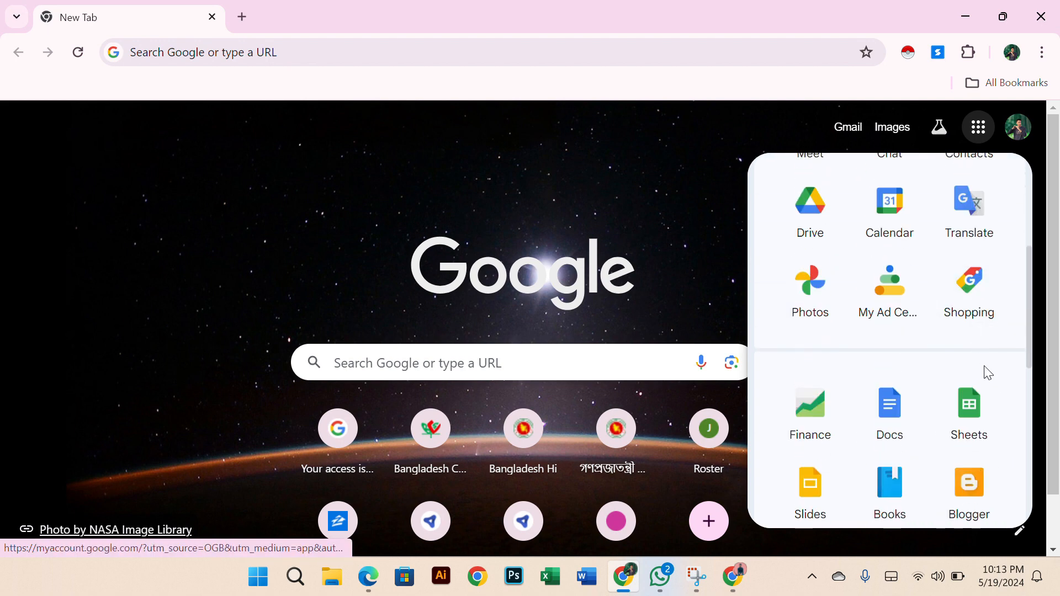
left_click(969, 428)
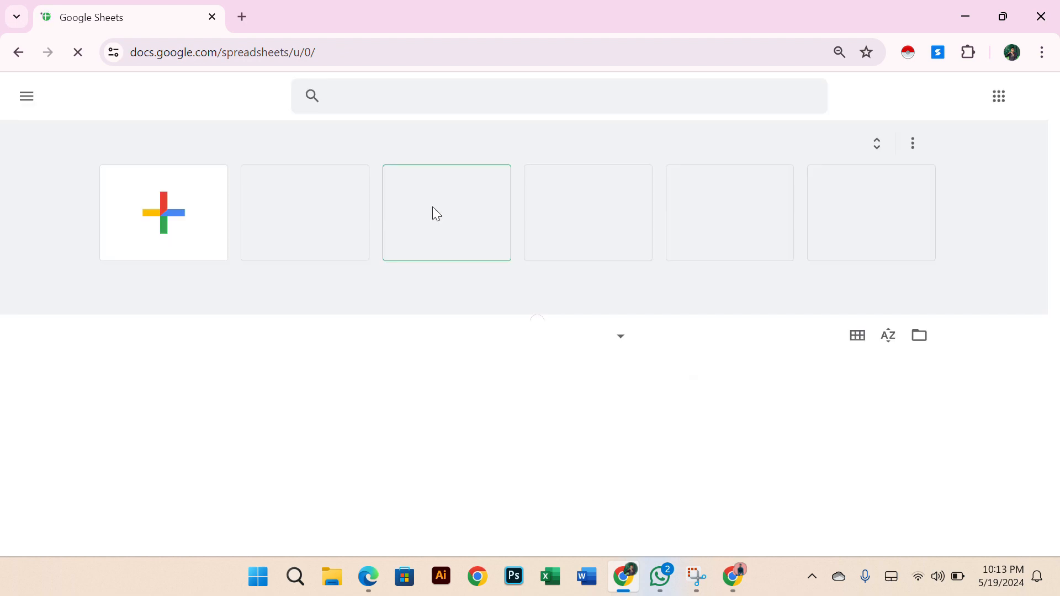
left_click(162, 227)
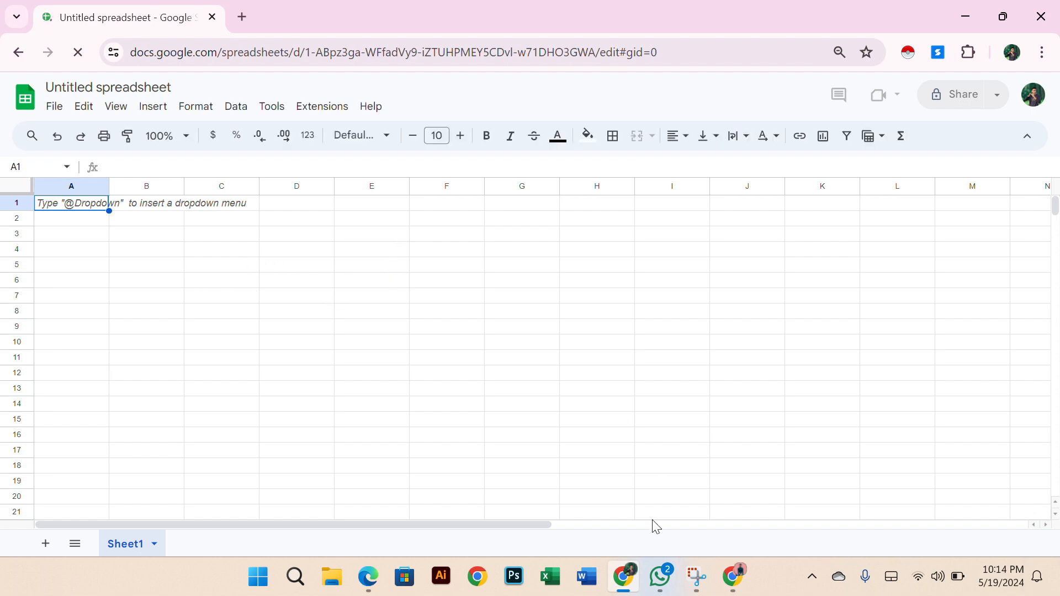
- Copy the lead field list, Website Name through Ministry Decision Maker Name, from the Classroom assignment into cell A1 of the new spreadsheet
left_click(746, 580)
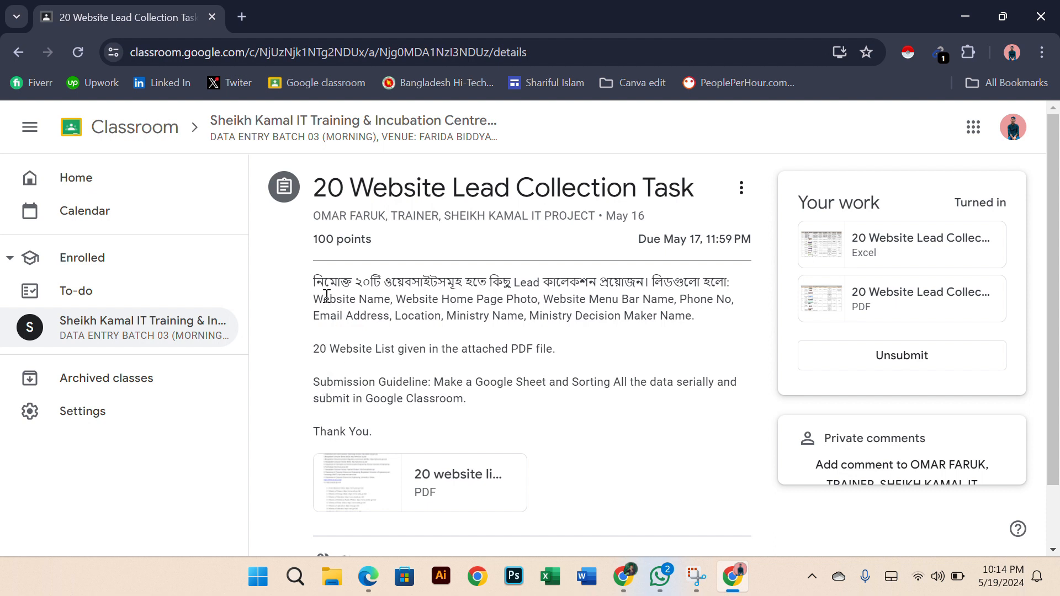
left_click_drag(316, 300, 709, 322)
key("ctrl+c")
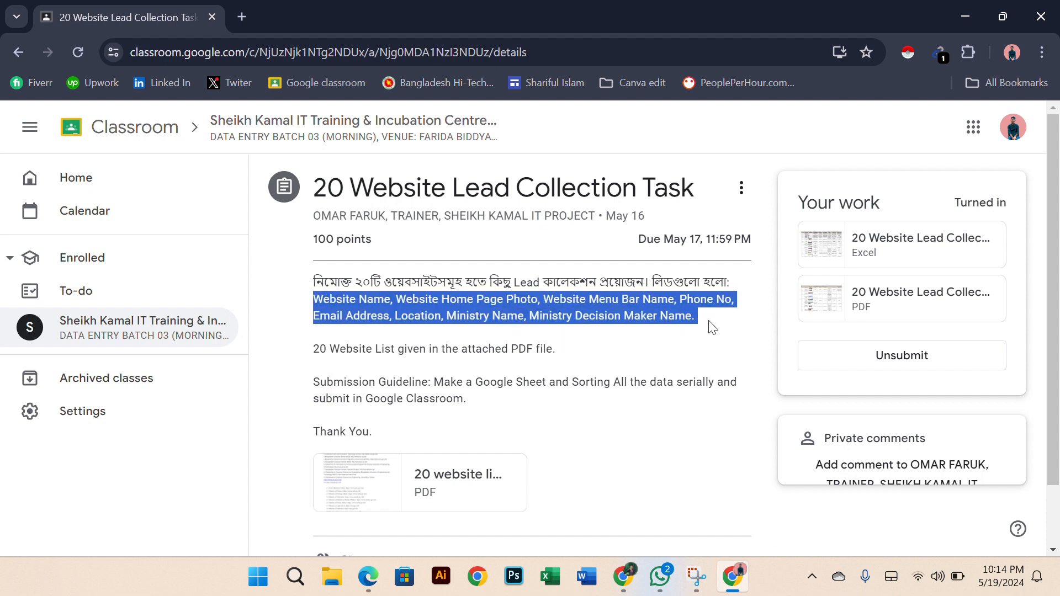
left_click(625, 578)
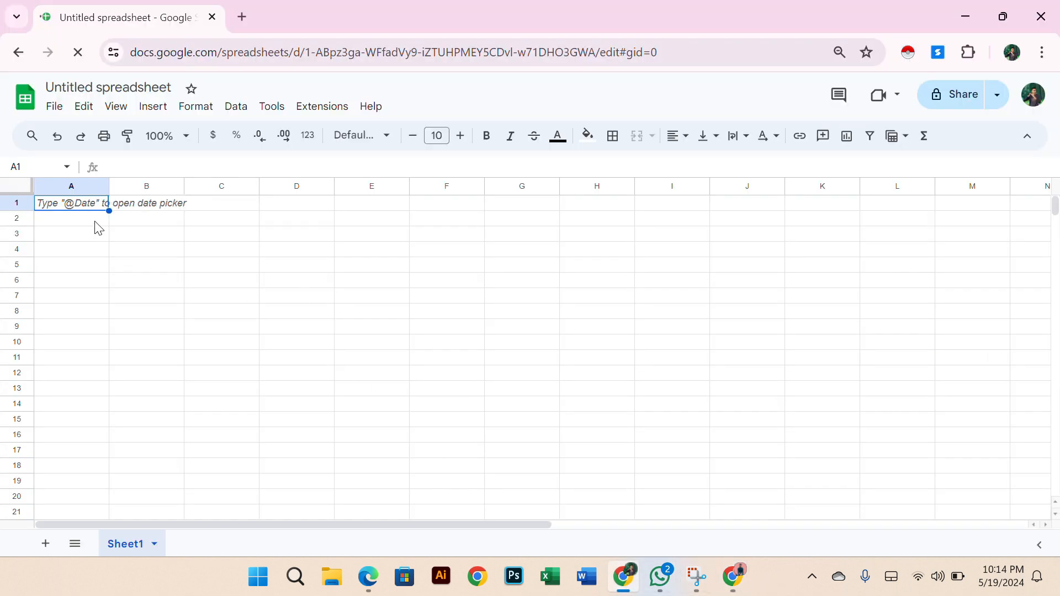
key("ctrl+v")
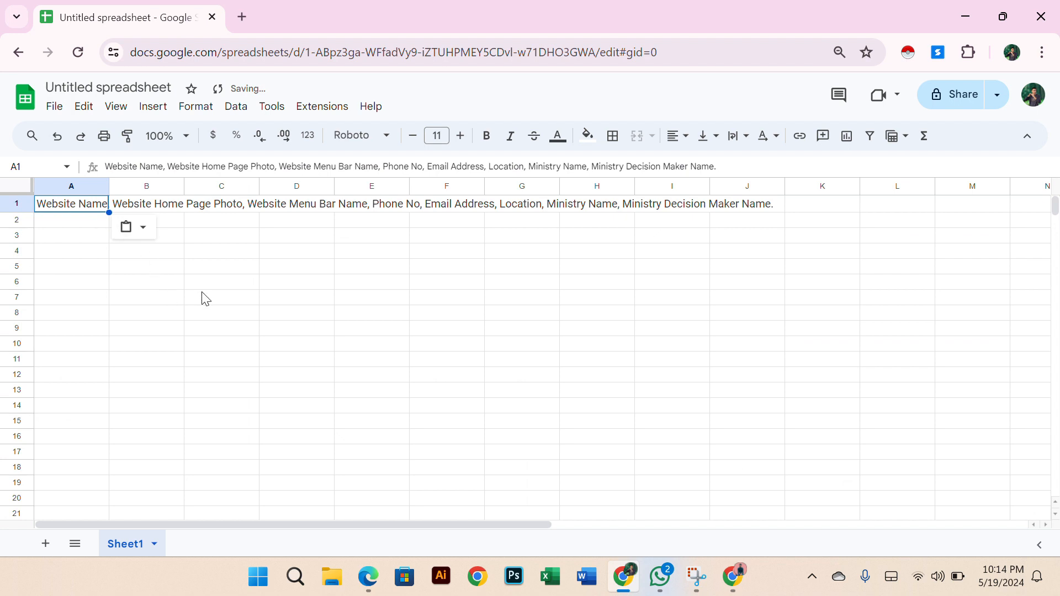
left_click(273, 299)
left_click(82, 206)
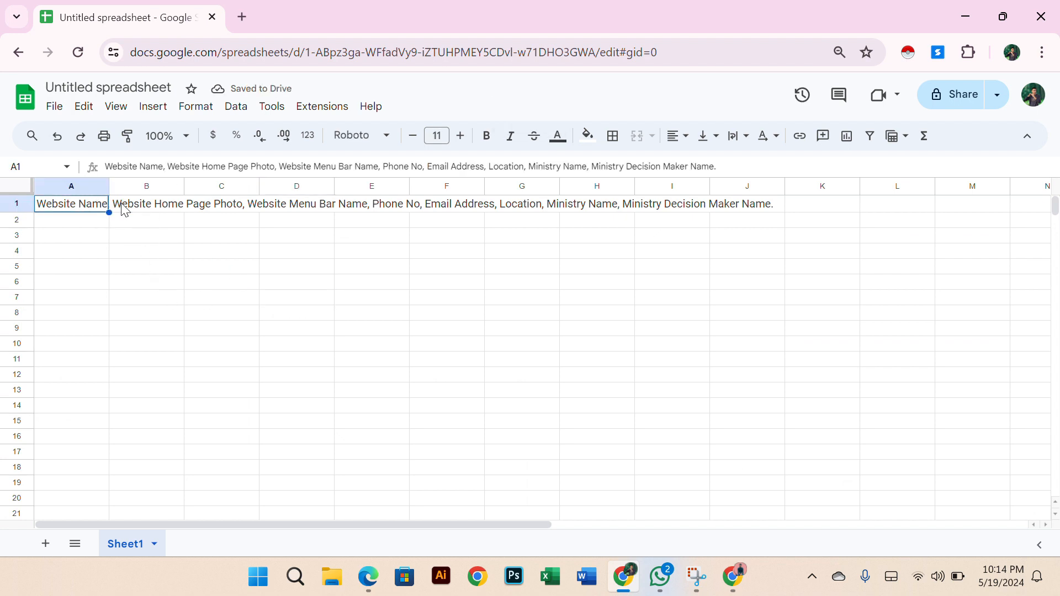
left_click(154, 208)
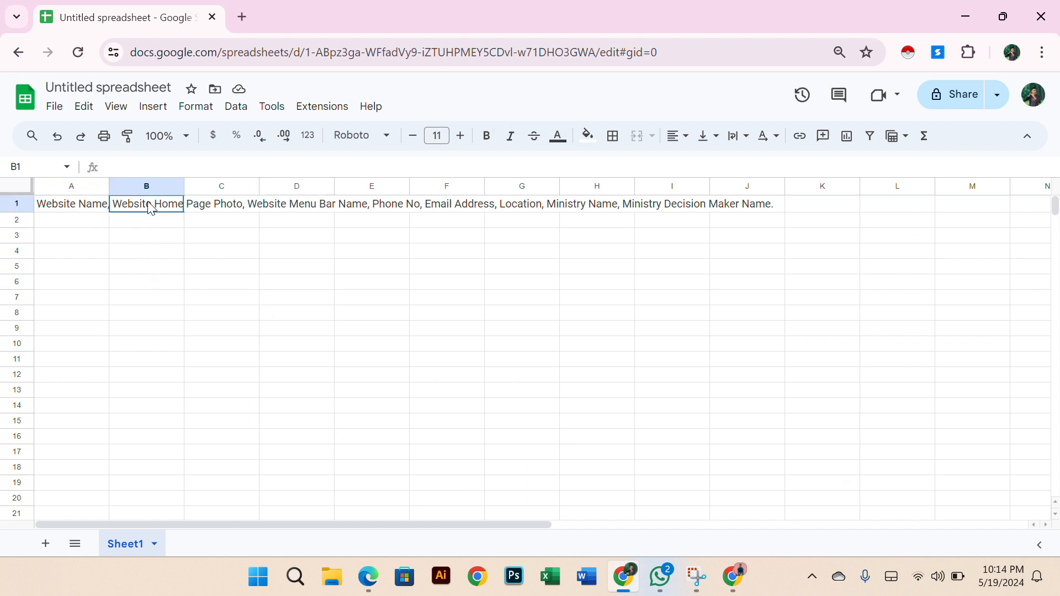
left_click(197, 208)
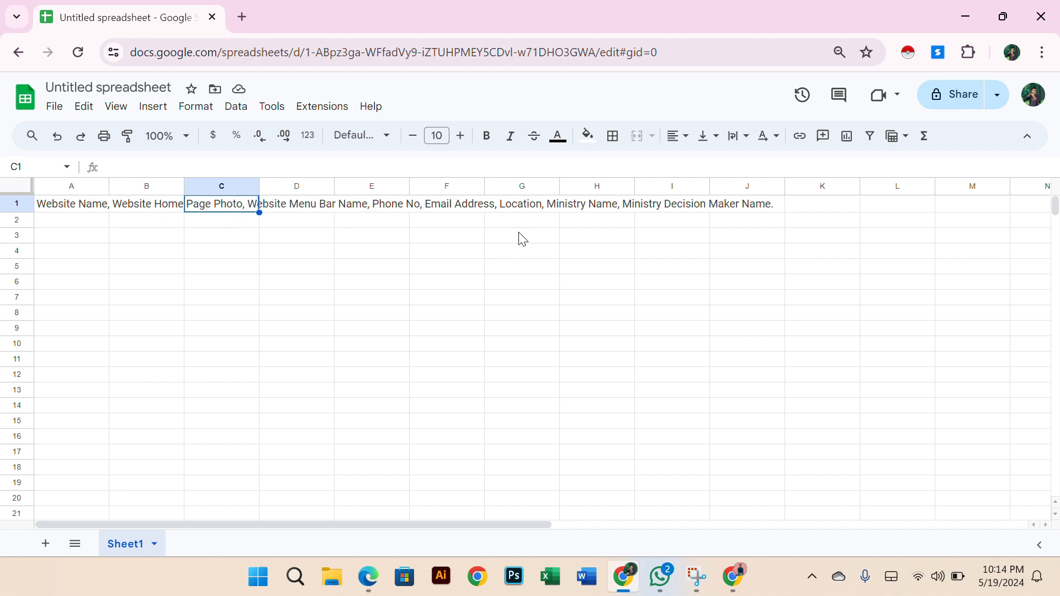
- Copy the field list in cell A1 and paste it transposed into cell A3
left_click(73, 208)
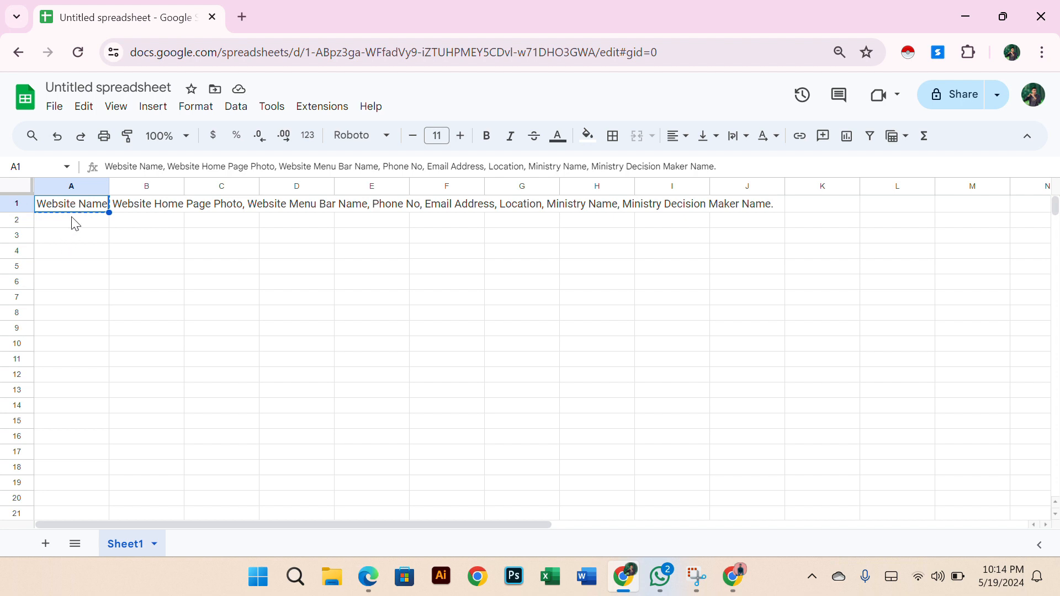
left_click(71, 236)
right_click(82, 241)
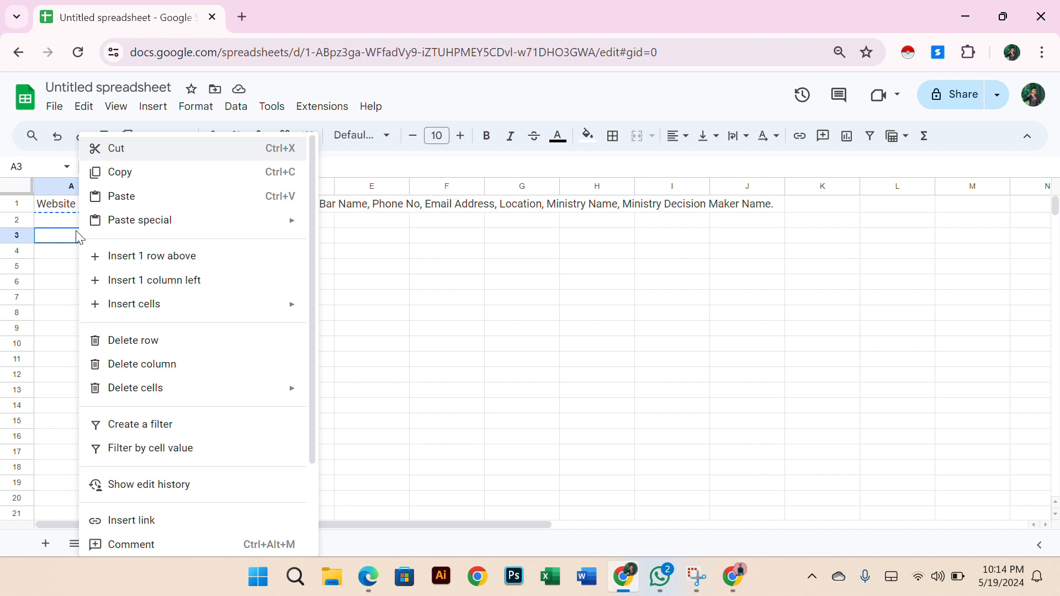
mouse_move(142, 224)
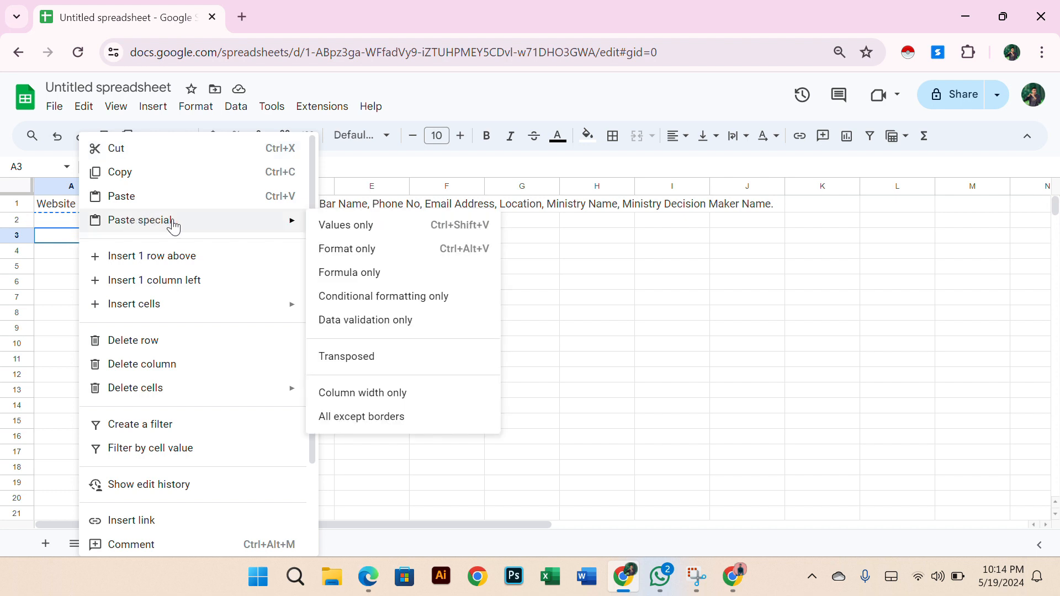
left_click(350, 360)
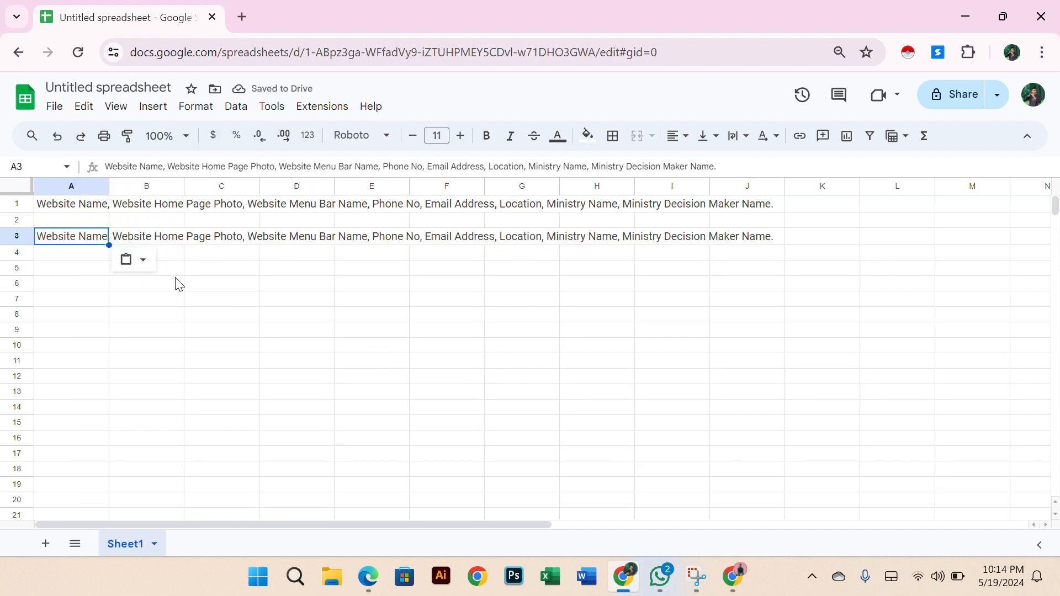
- Split the pasted field list in cell A3 into separate columns and check the resulting header cells across row 3
left_click(143, 263)
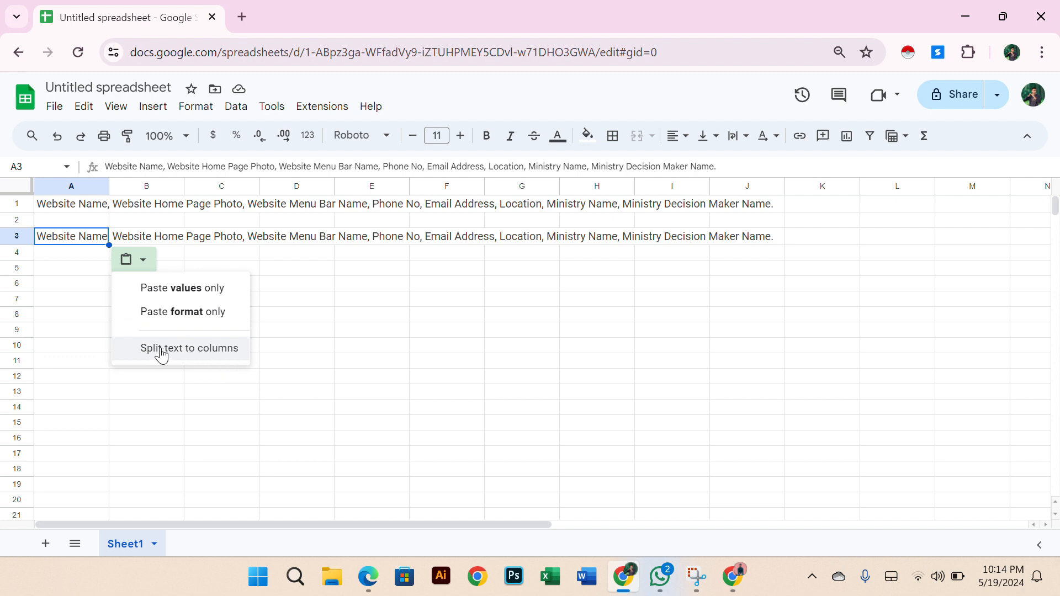
left_click(201, 355)
left_click(268, 342)
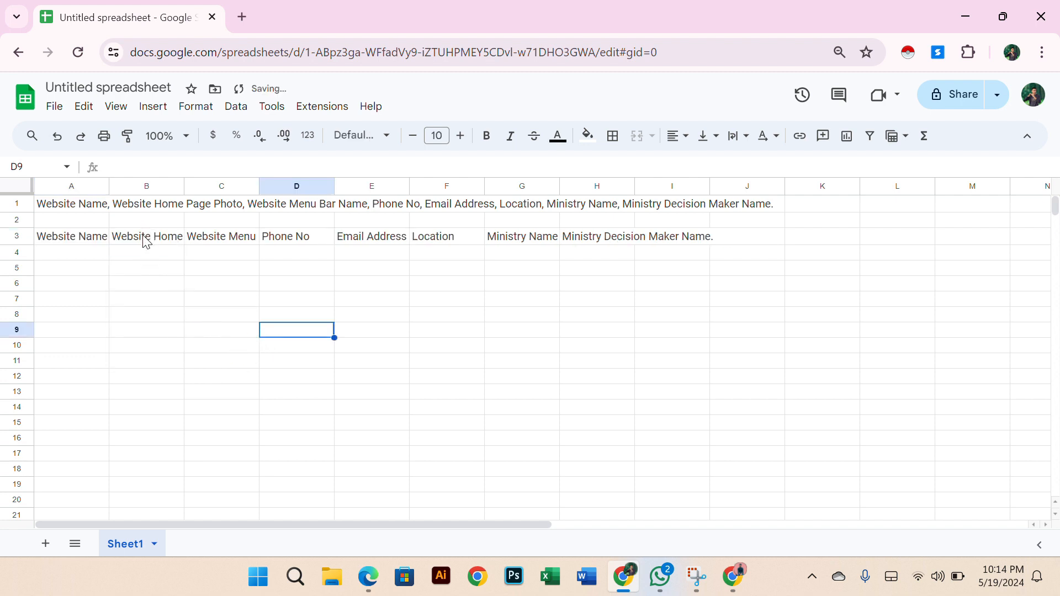
left_click(143, 241)
left_click(227, 237)
left_click(286, 240)
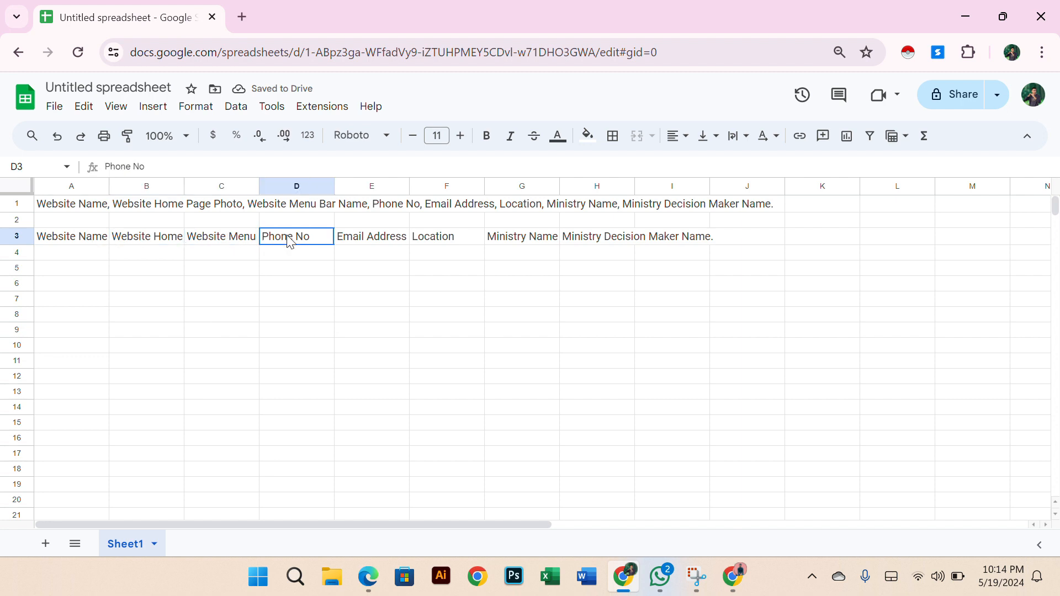
left_click(367, 239)
left_click(450, 239)
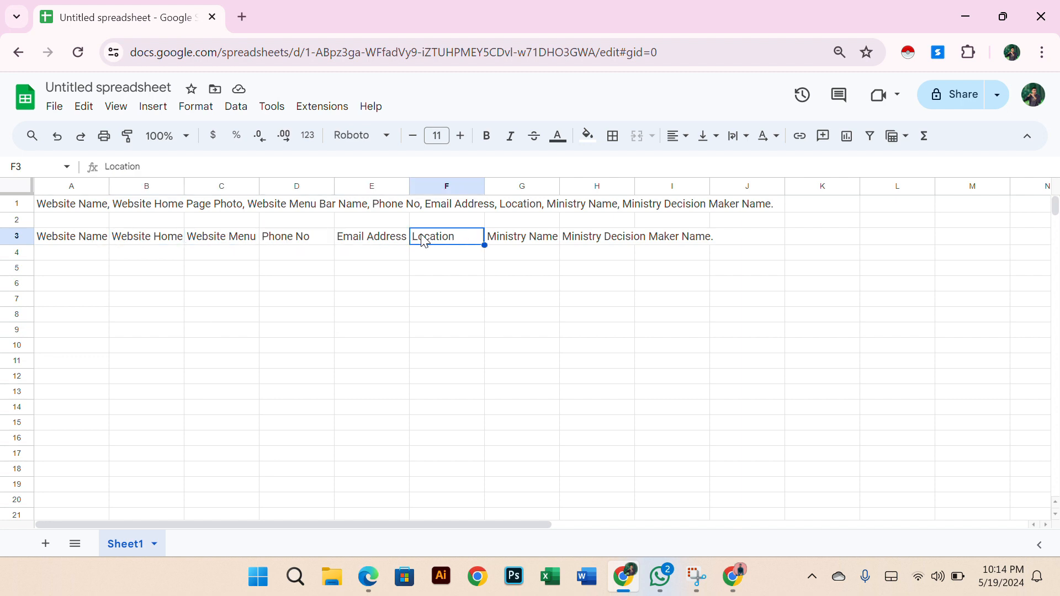
- Delete rows 1 and 2 above the split headers
left_click_drag(16, 204, 16, 219)
right_click(16, 219)
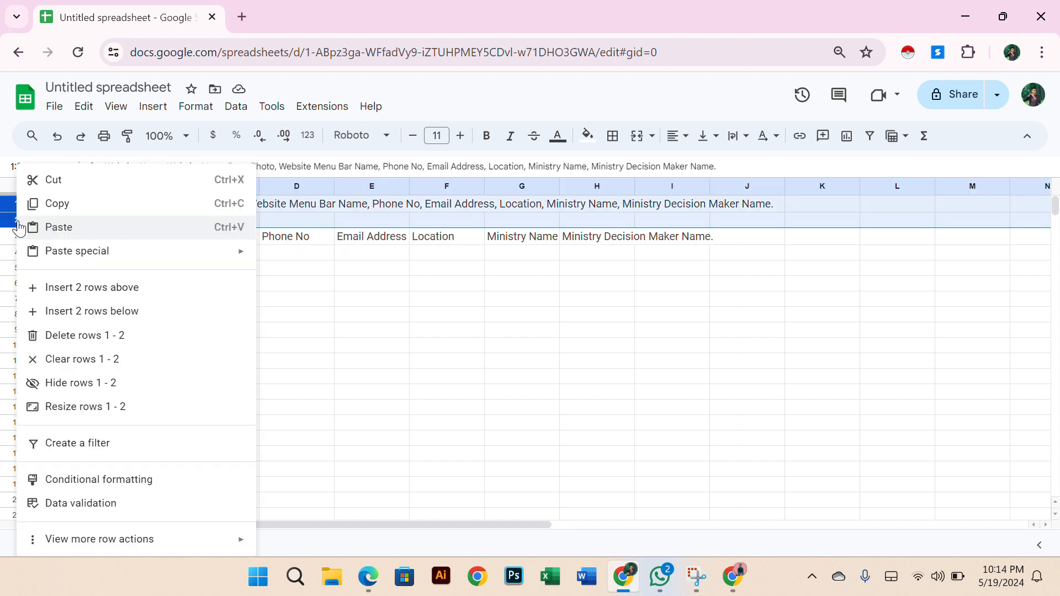
left_click(83, 338)
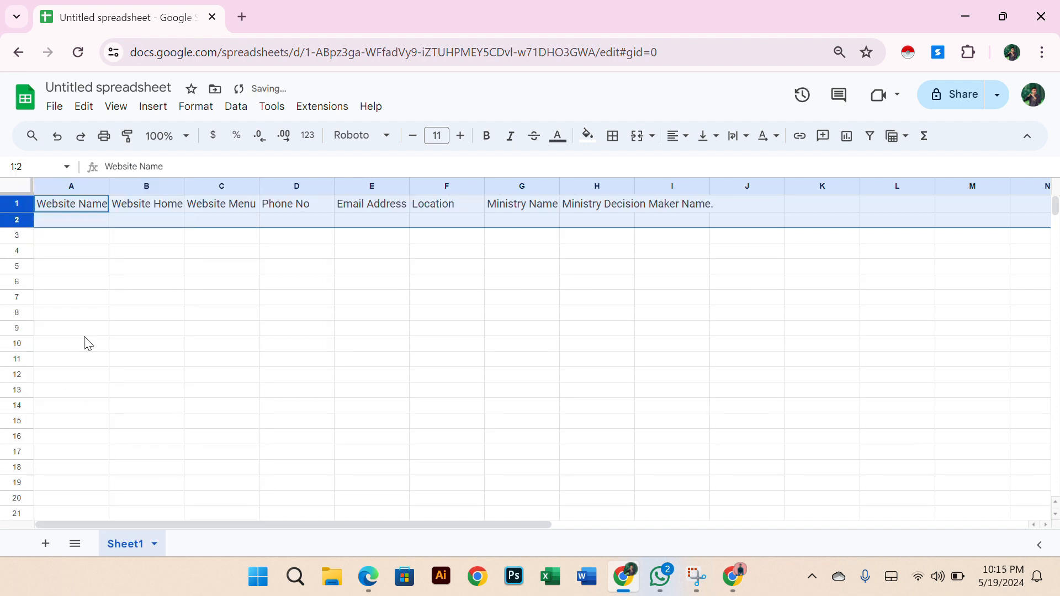
left_click(244, 313)
- Widen columns A, B, C, E and F to give the header texts more room
left_click(16, 204)
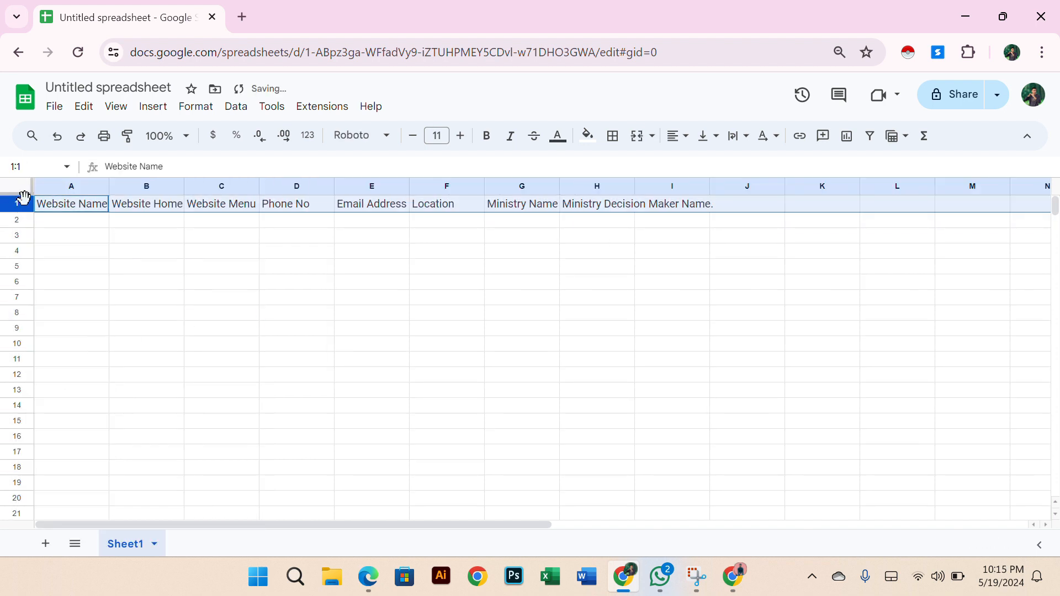
left_click_drag(109, 187, 140, 186)
left_click_drag(216, 186, 247, 186)
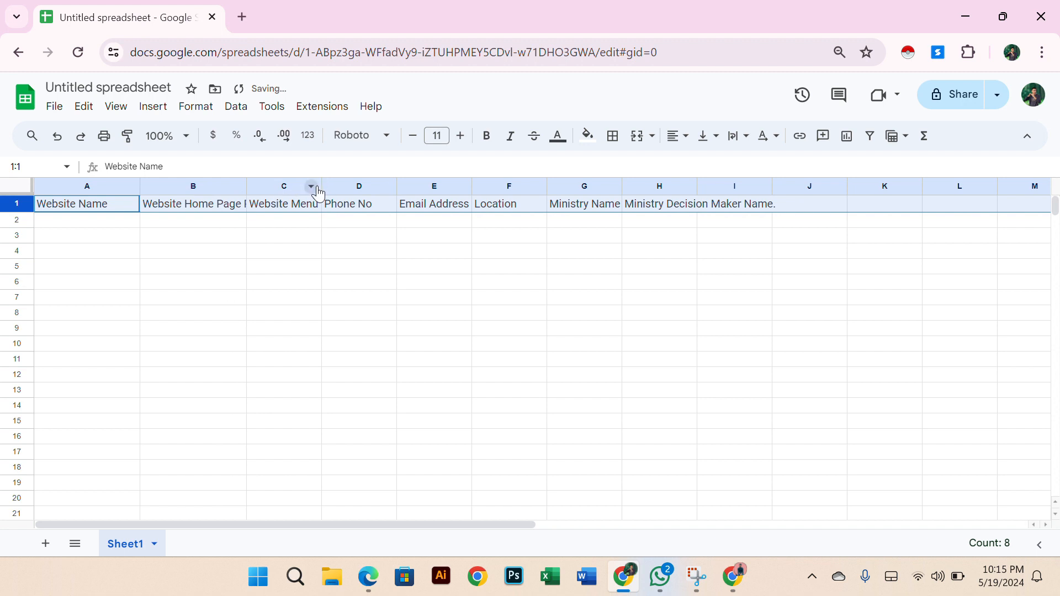
right_click(312, 187)
left_click(180, 254)
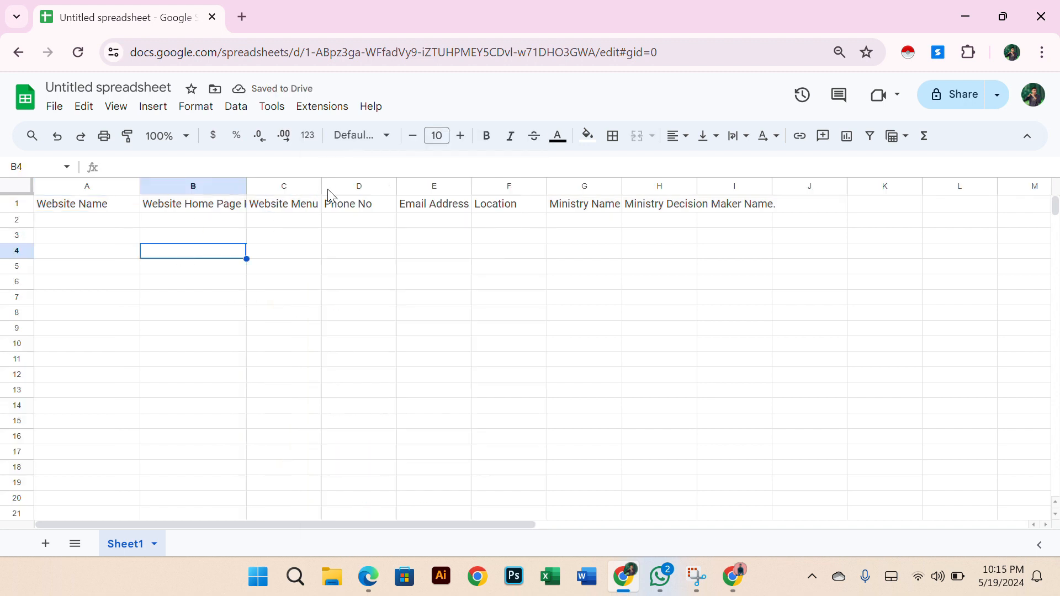
left_click_drag(322, 186, 360, 186)
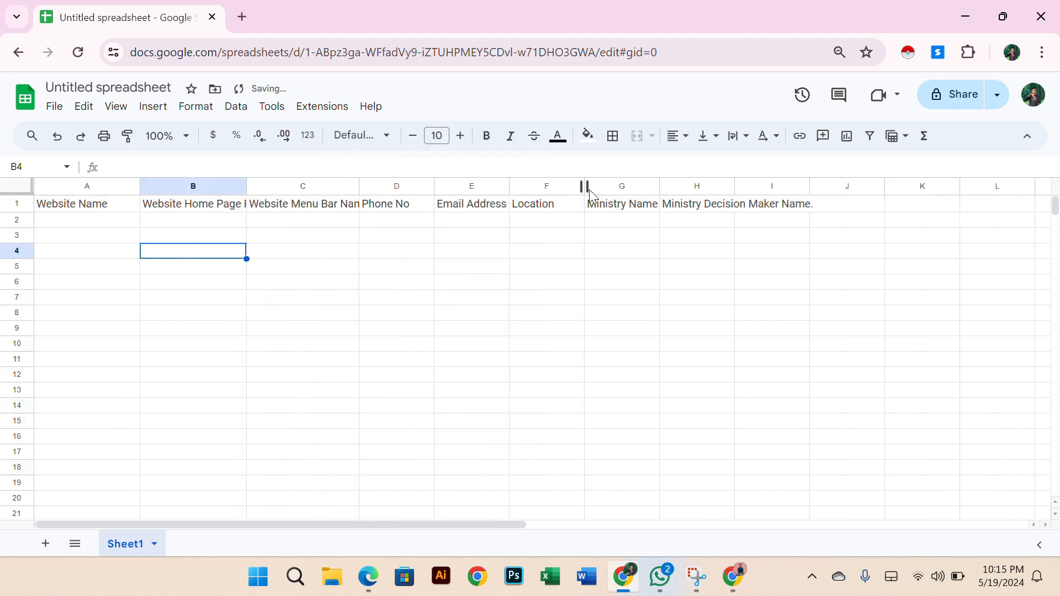
left_click_drag(584, 186, 599, 186)
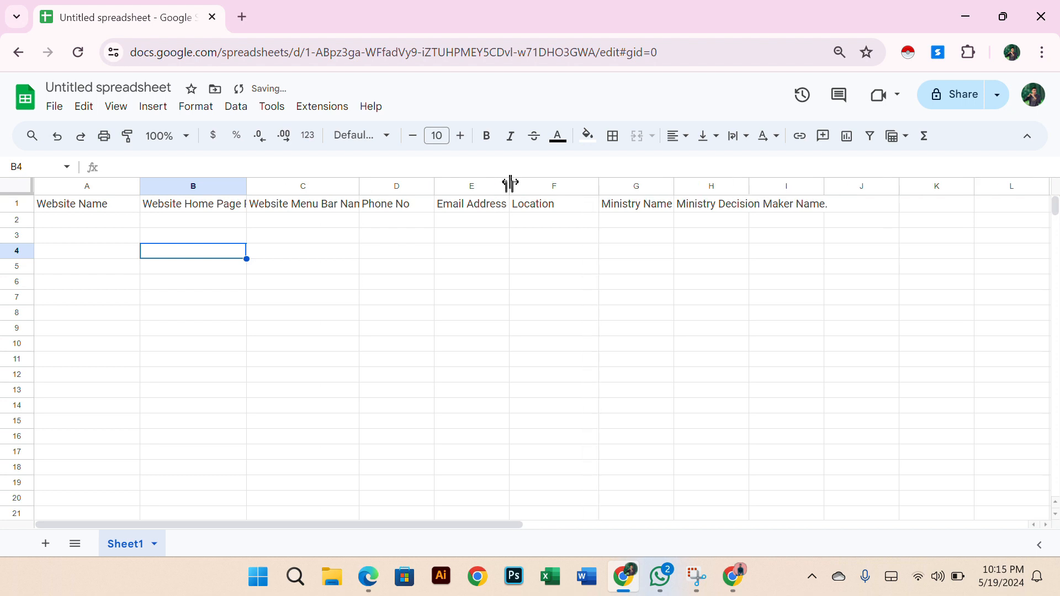
left_click_drag(509, 186, 525, 187)
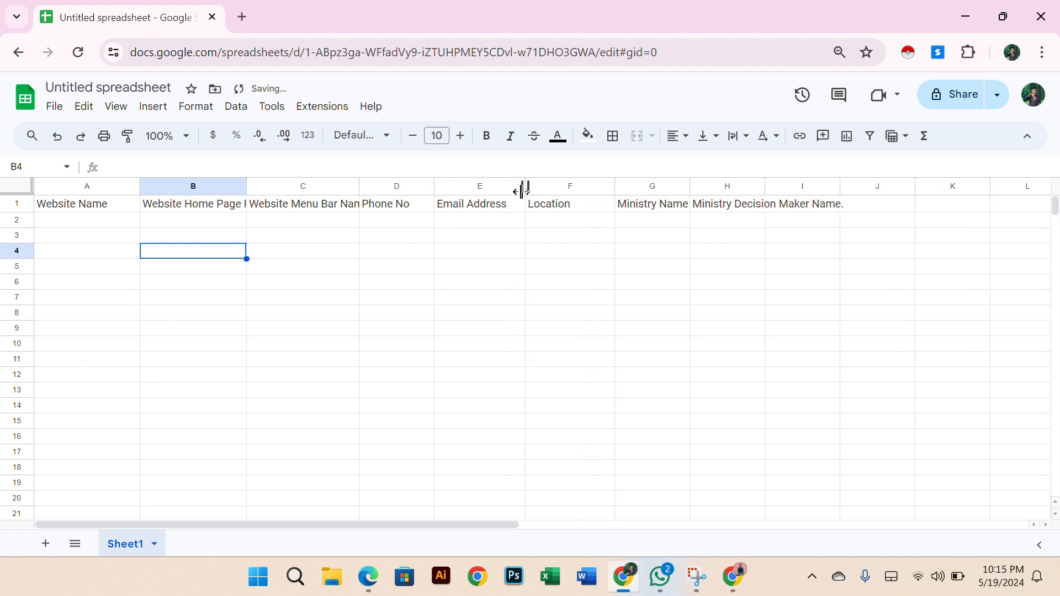
left_click(733, 576)
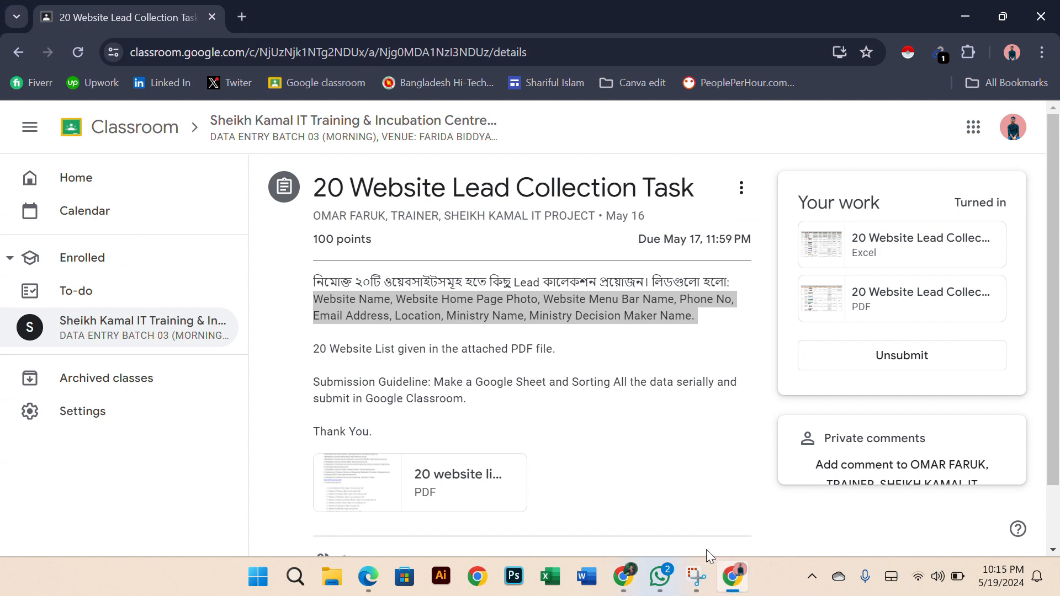
scroll(470, 386, "down", 1)
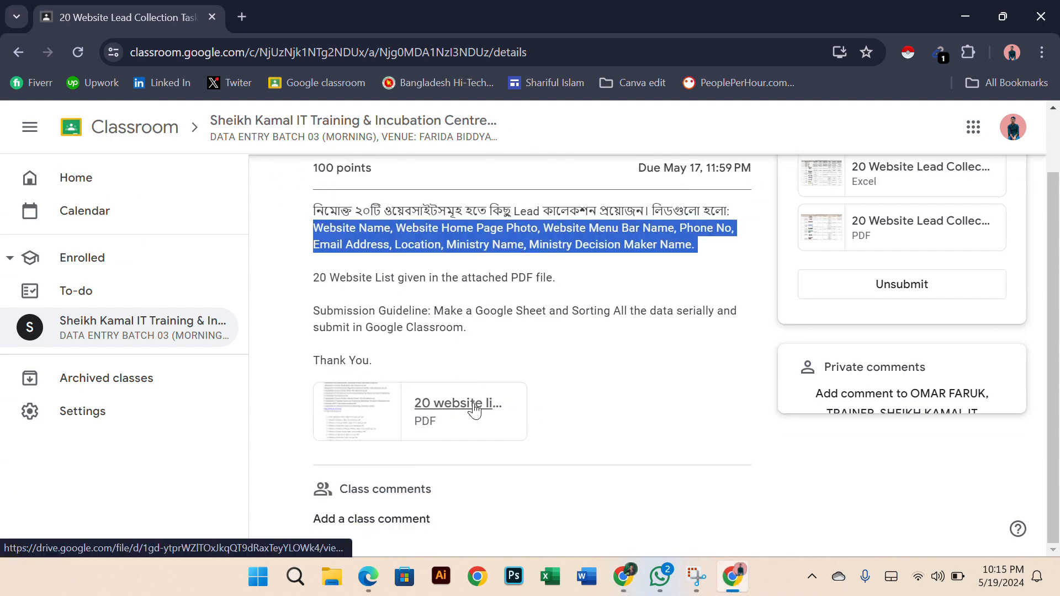
left_click(474, 409)
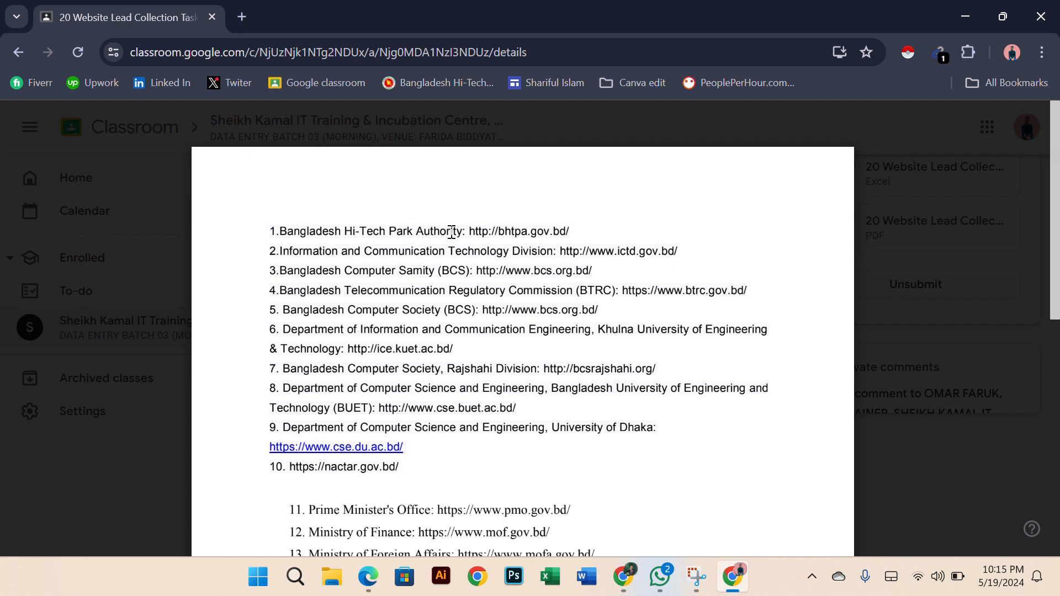
left_click(570, 239)
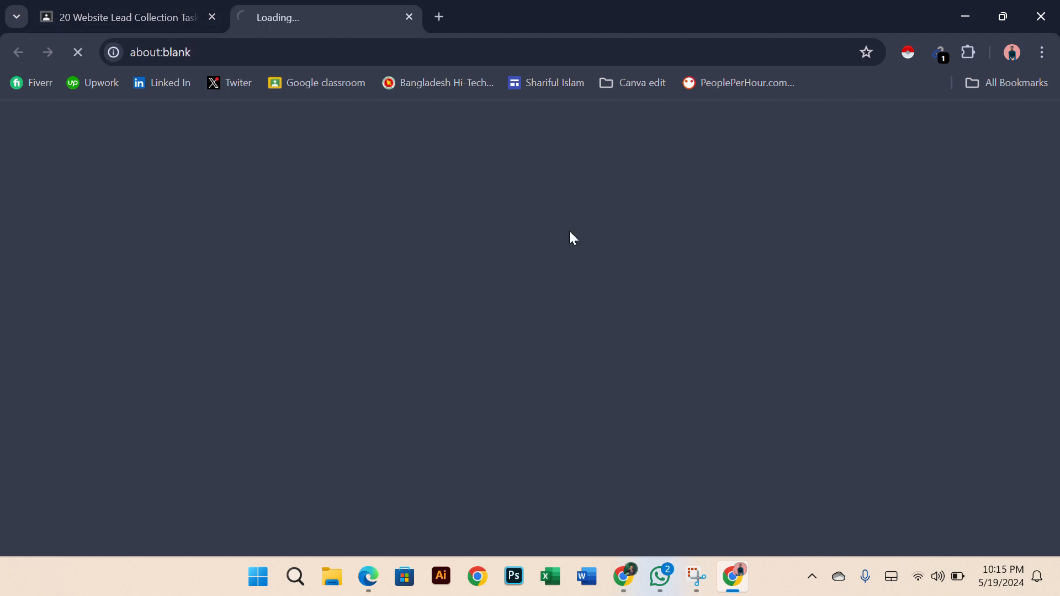
left_click(409, 15)
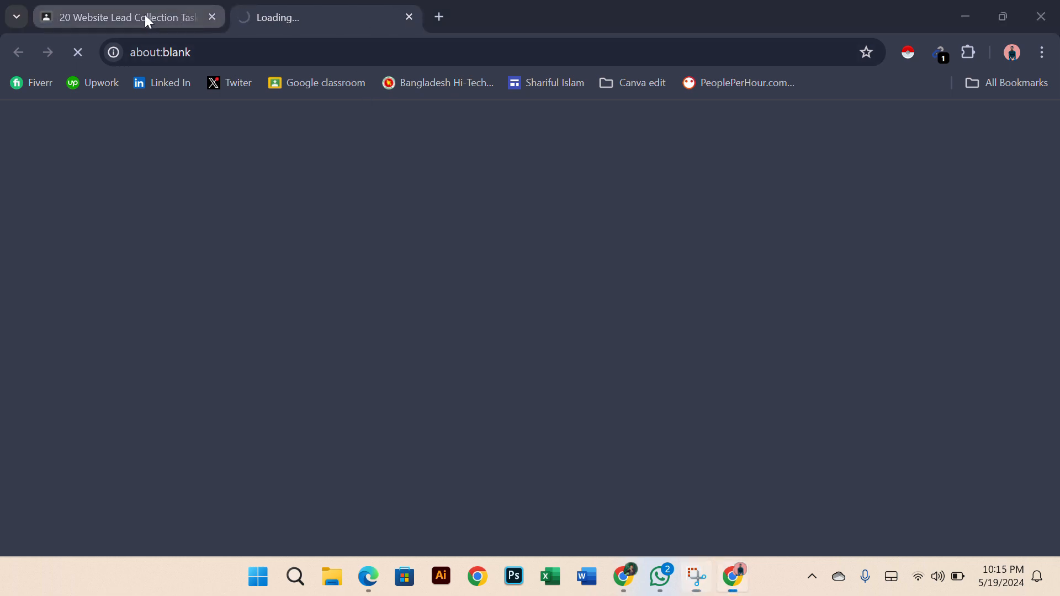
left_click(144, 15)
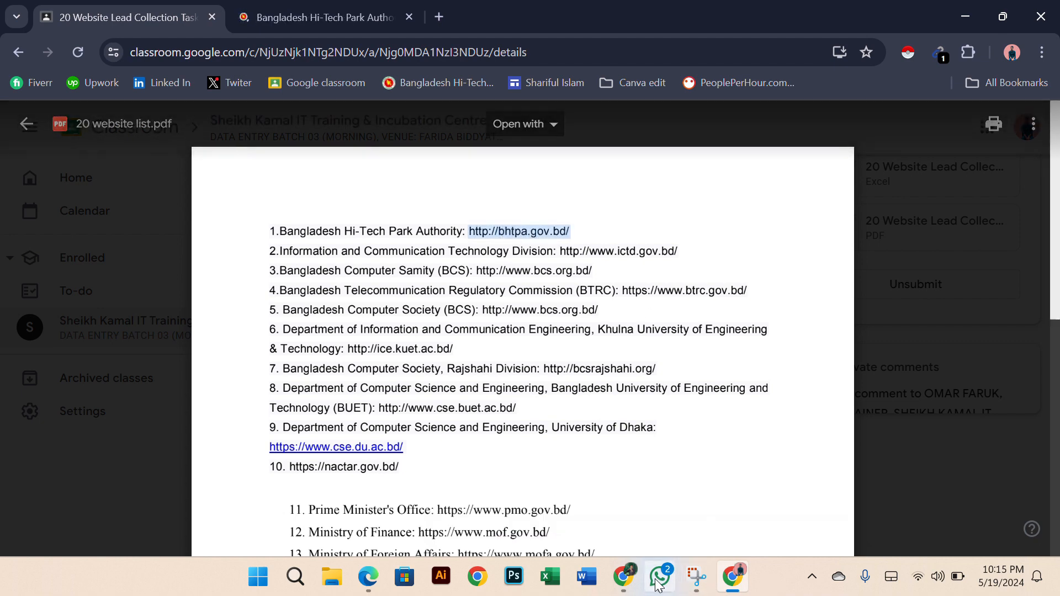
left_click(624, 577)
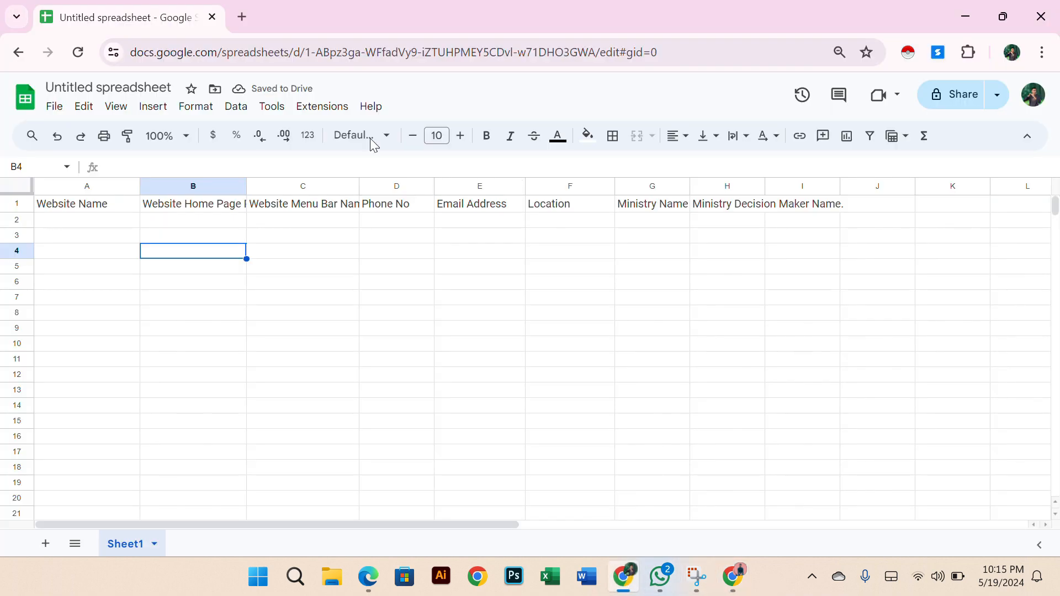
left_click(241, 16)
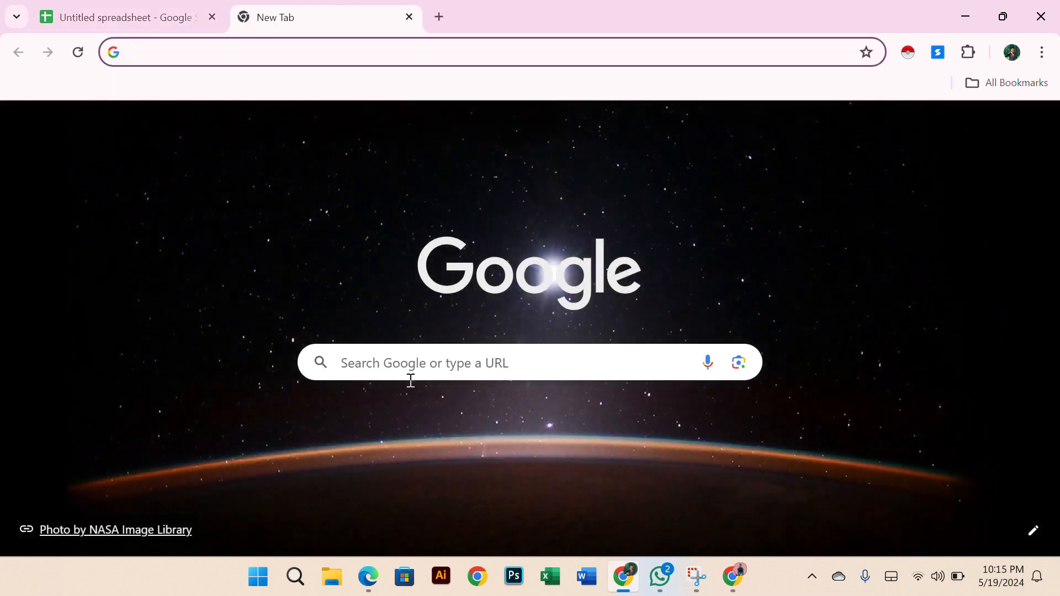
left_click(413, 373)
type("http://bhtpa.gov.bd/")
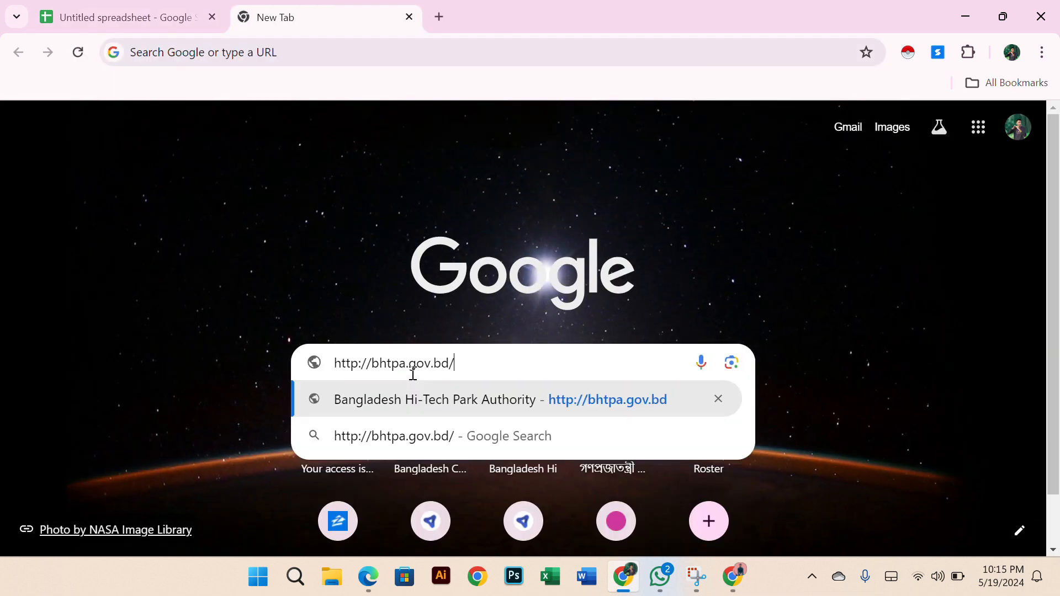
key("Return")
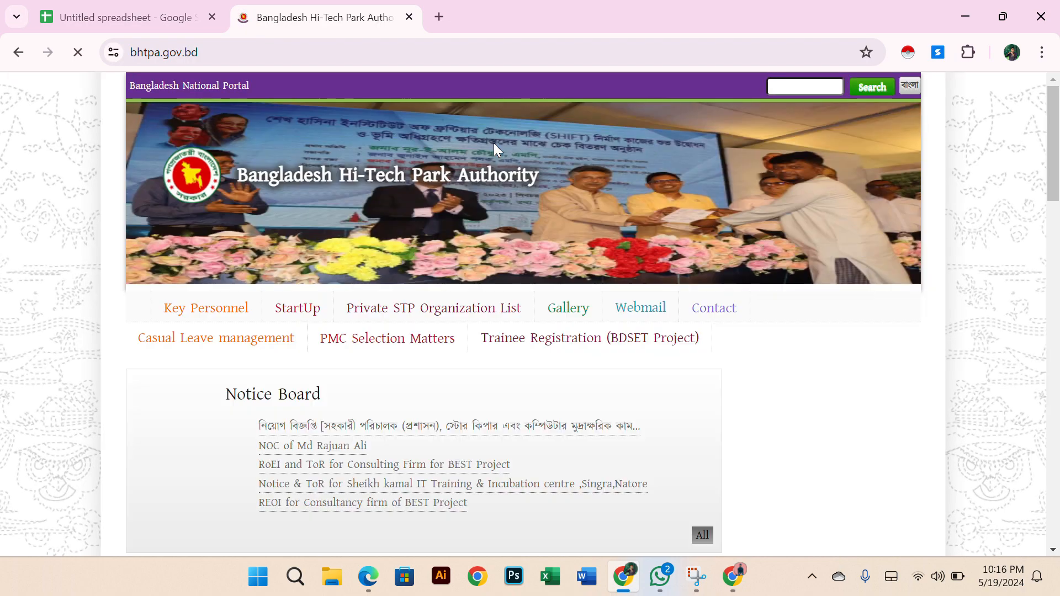
scroll(495, 303, "down", 2)
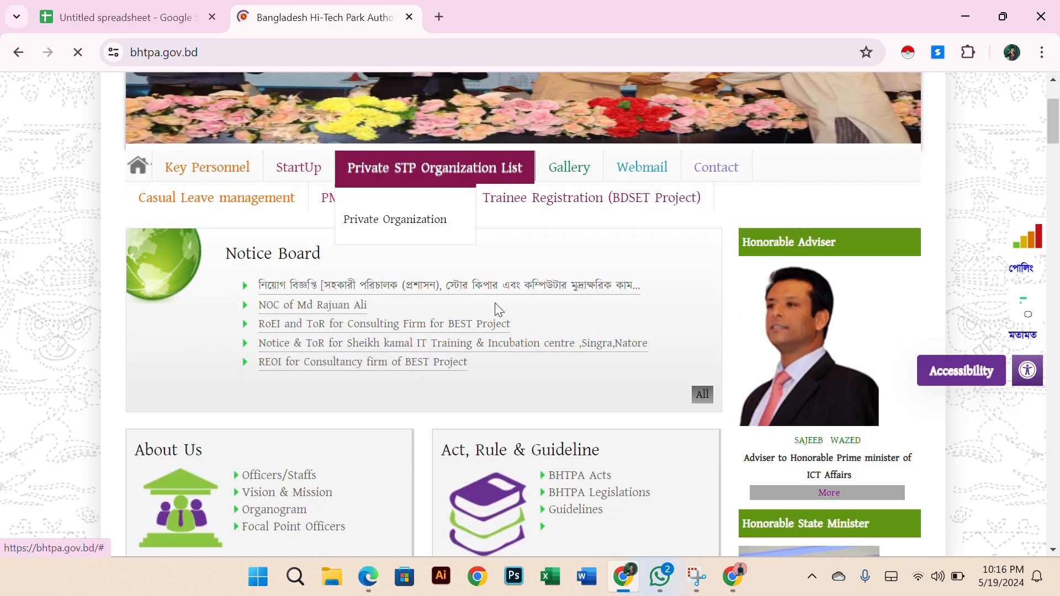
scroll(519, 290, "up", 2)
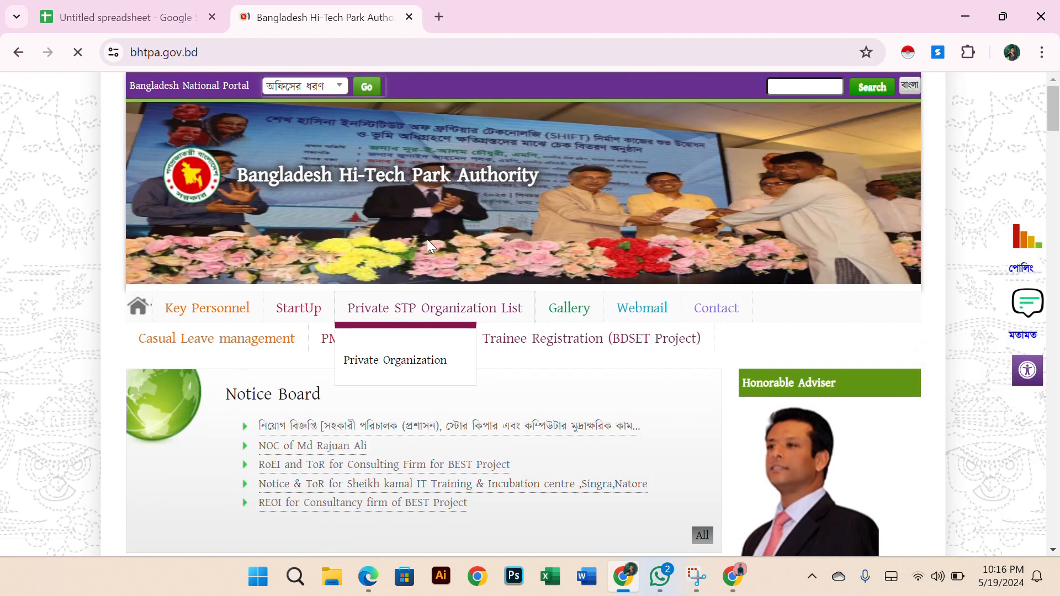
scroll(450, 280, "down", 1)
scroll(469, 311, "up", 2)
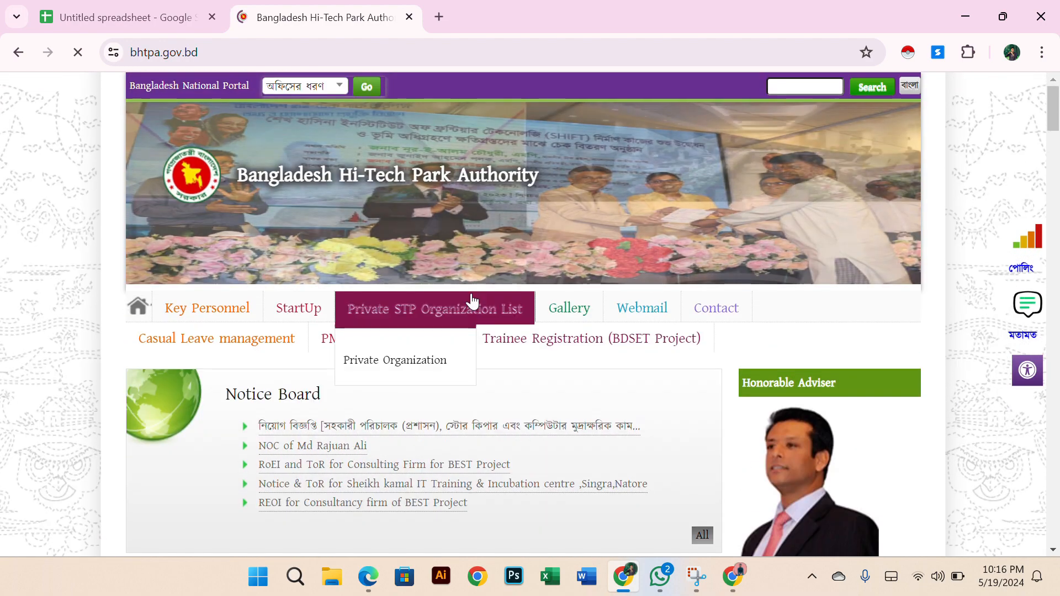
- Copy the first site name, "1.Bangladesh Hi-Tech Park Authority:", from the PDF list into cell A2 under Website Name
left_click(125, 13)
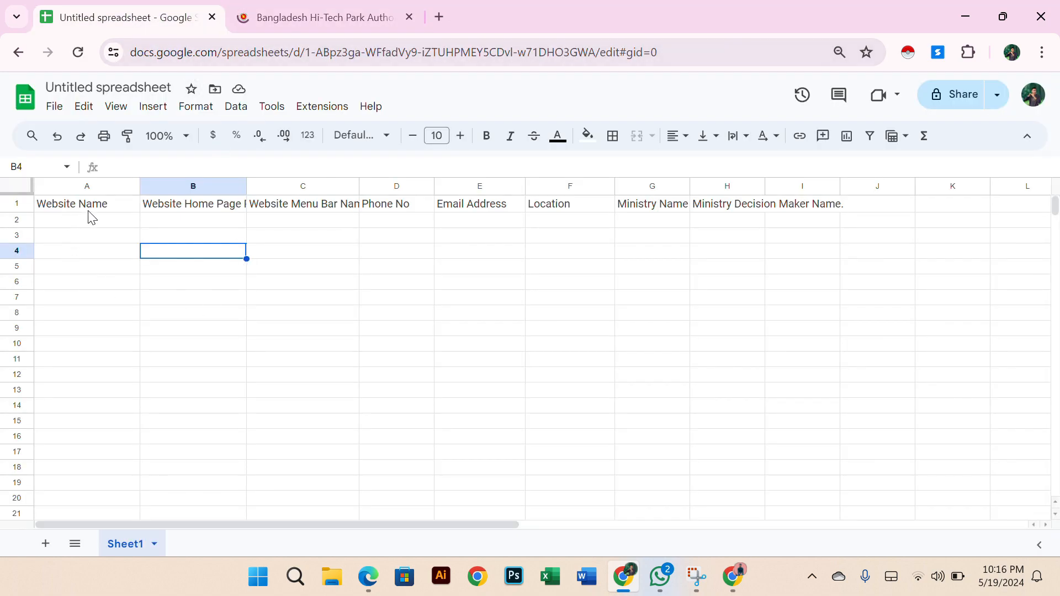
left_click(92, 222)
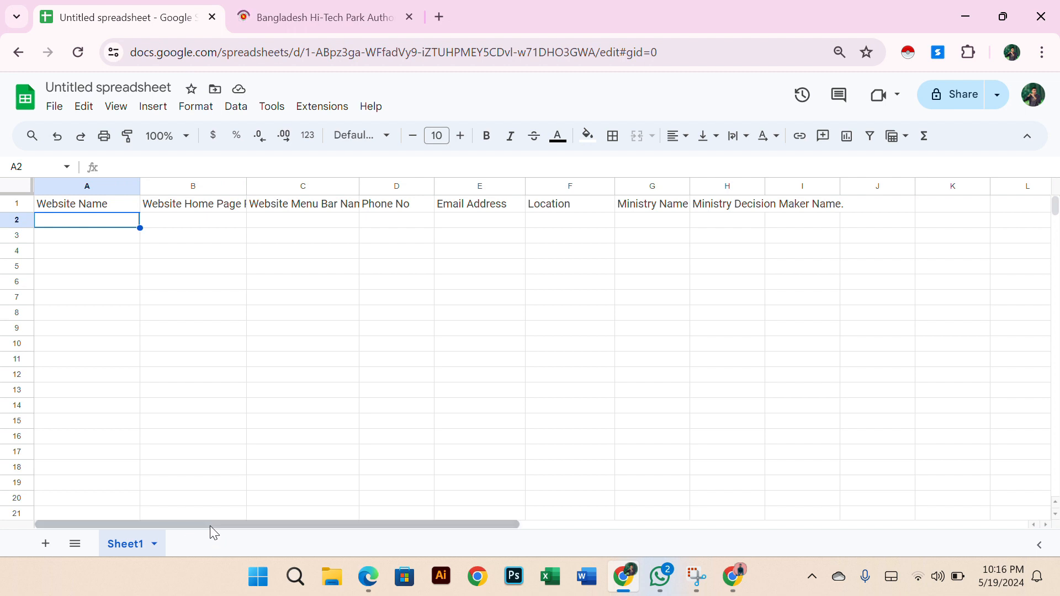
left_click(143, 255)
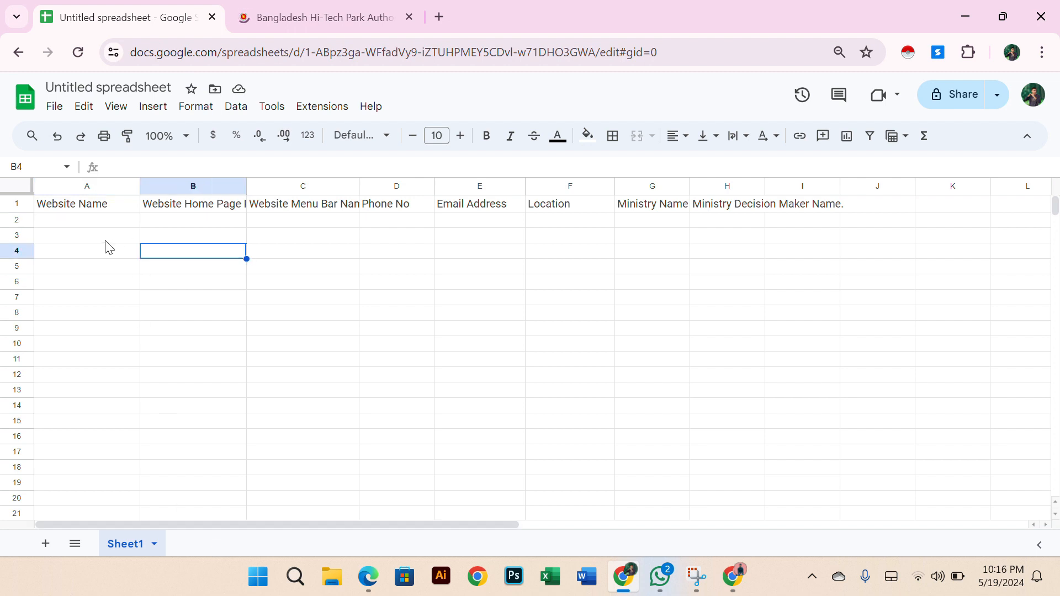
left_click(106, 220)
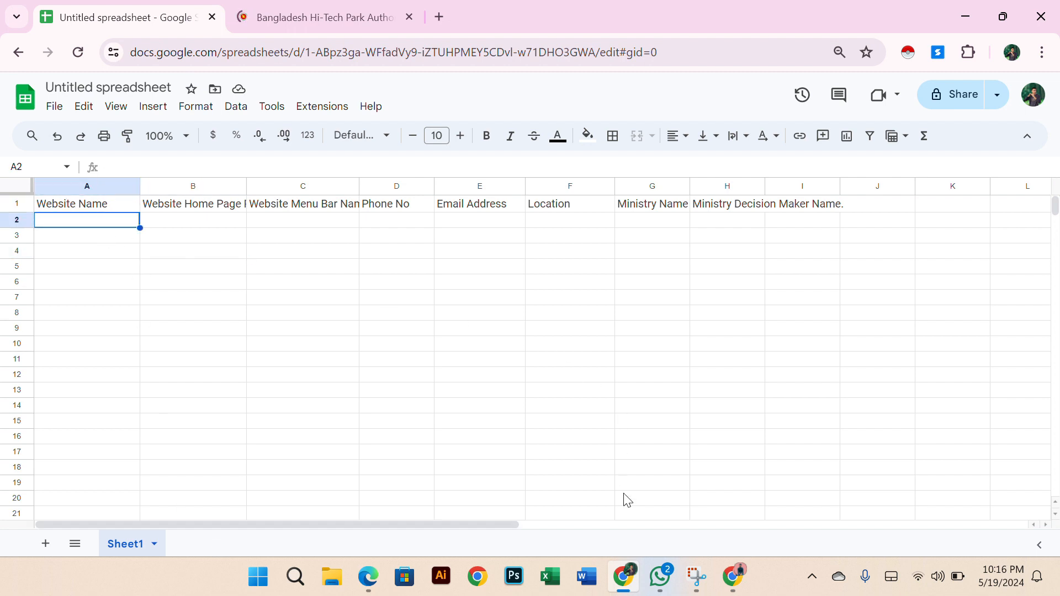
mouse_move(733, 577)
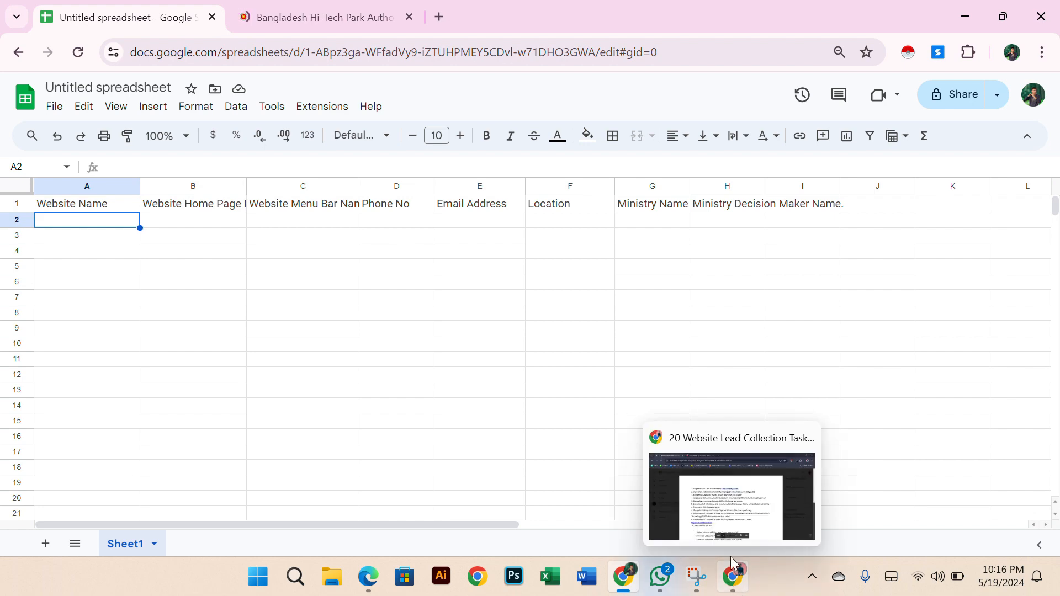
left_click(738, 498)
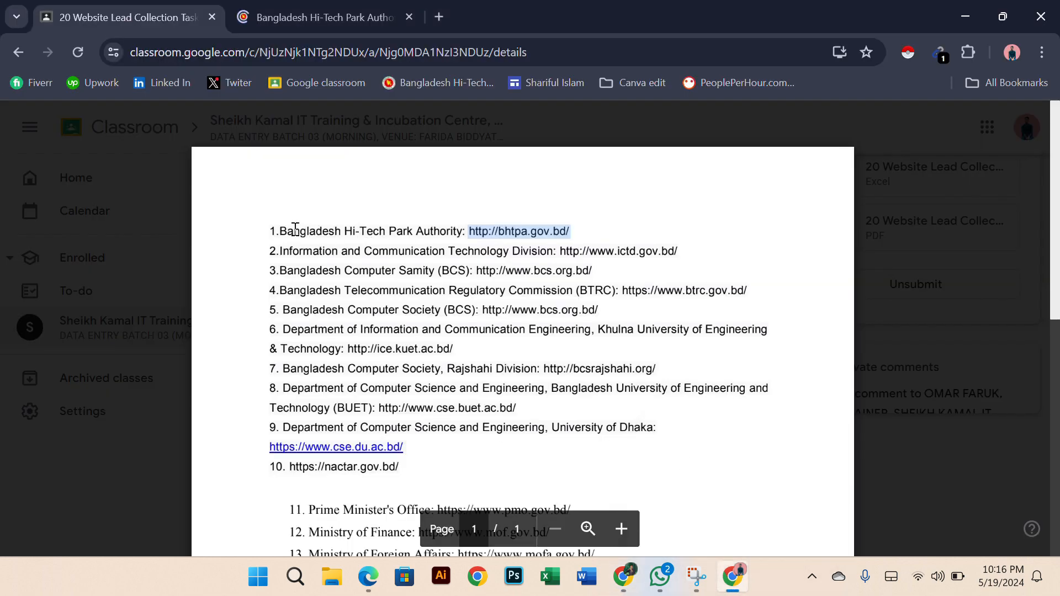
left_click_drag(271, 232, 453, 241)
key("ctrl+c")
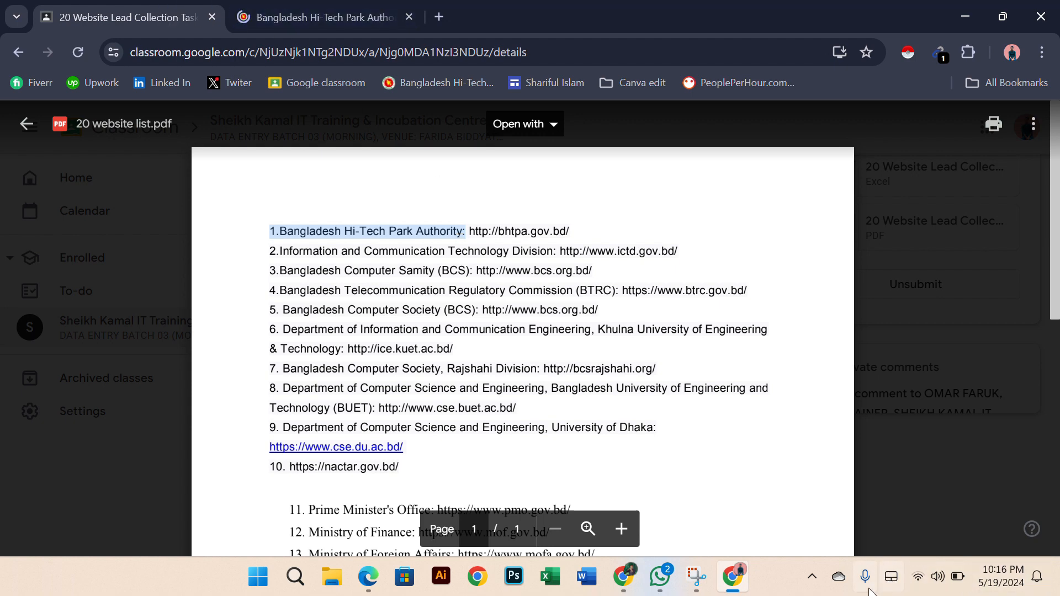
key("ctrl+f")
left_click(621, 579)
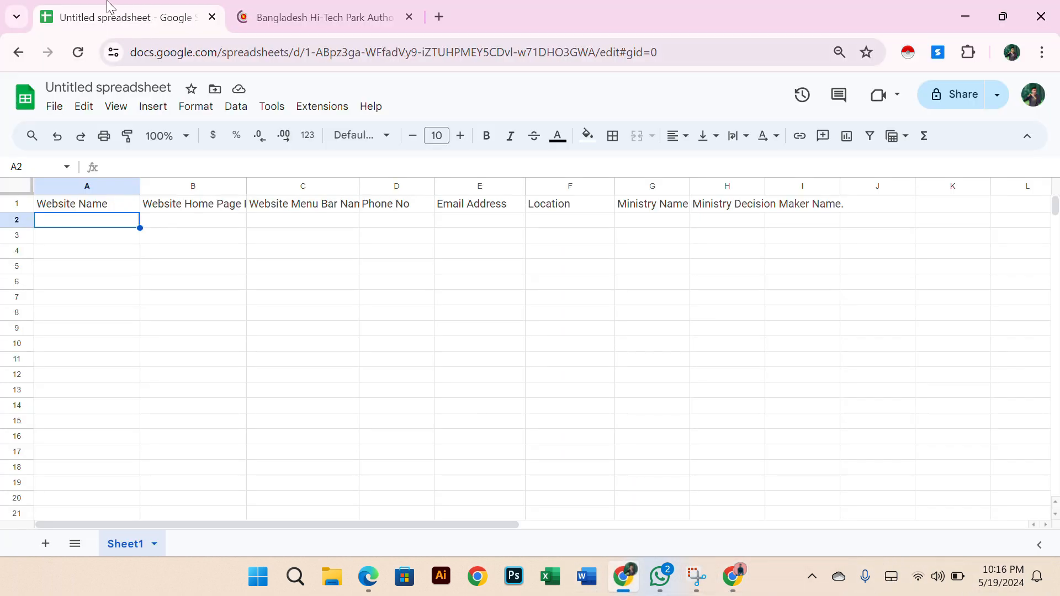
key("ctrl+v")
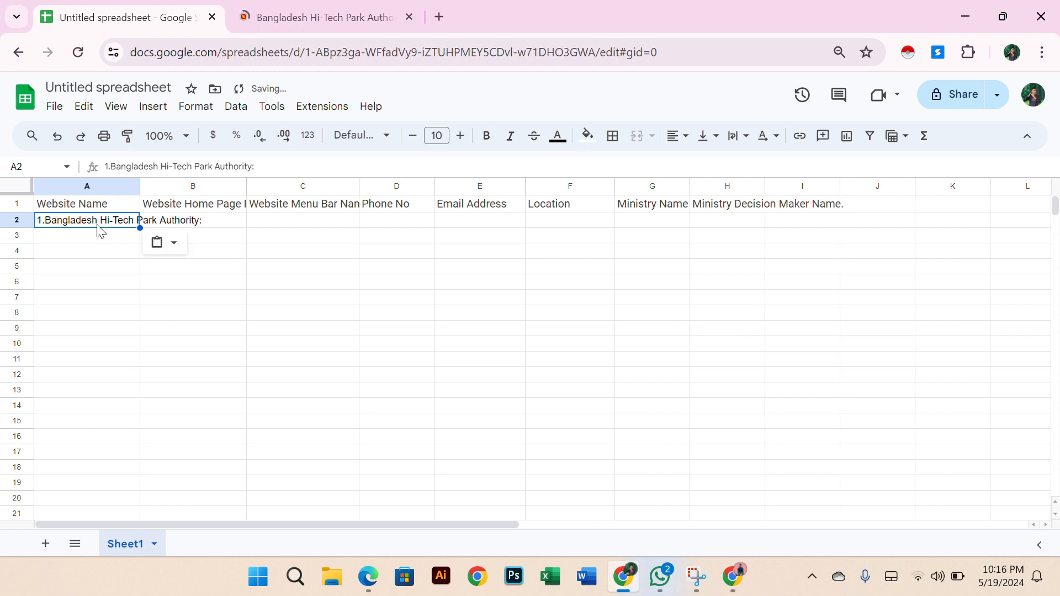
left_click(208, 221)
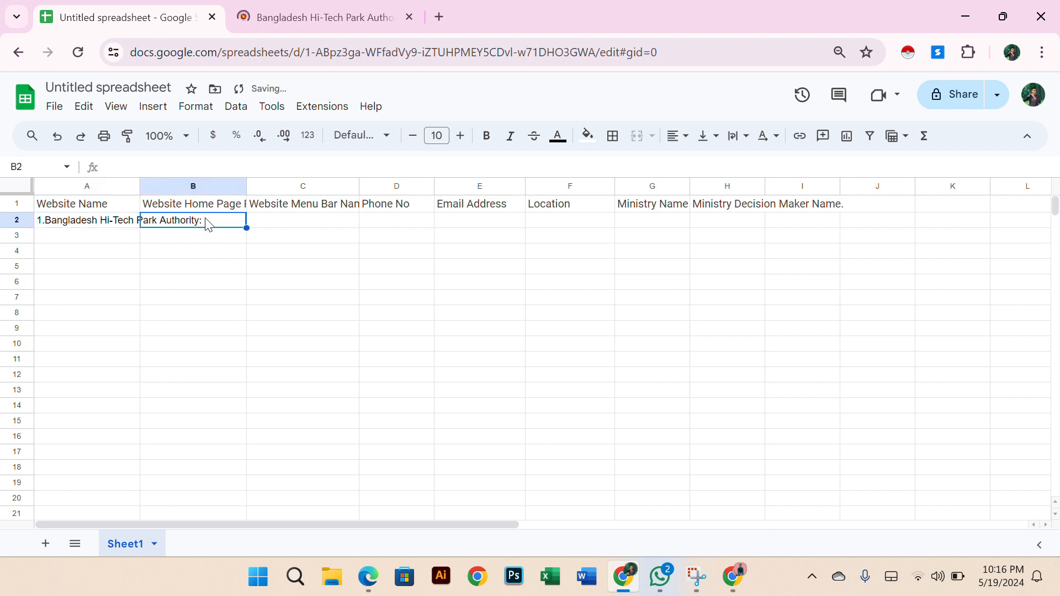
- Trim the leading "1." and the trailing colon from cell A2, leaving "Bangladesh Hi-Tech Park Authority"
double_click(119, 220)
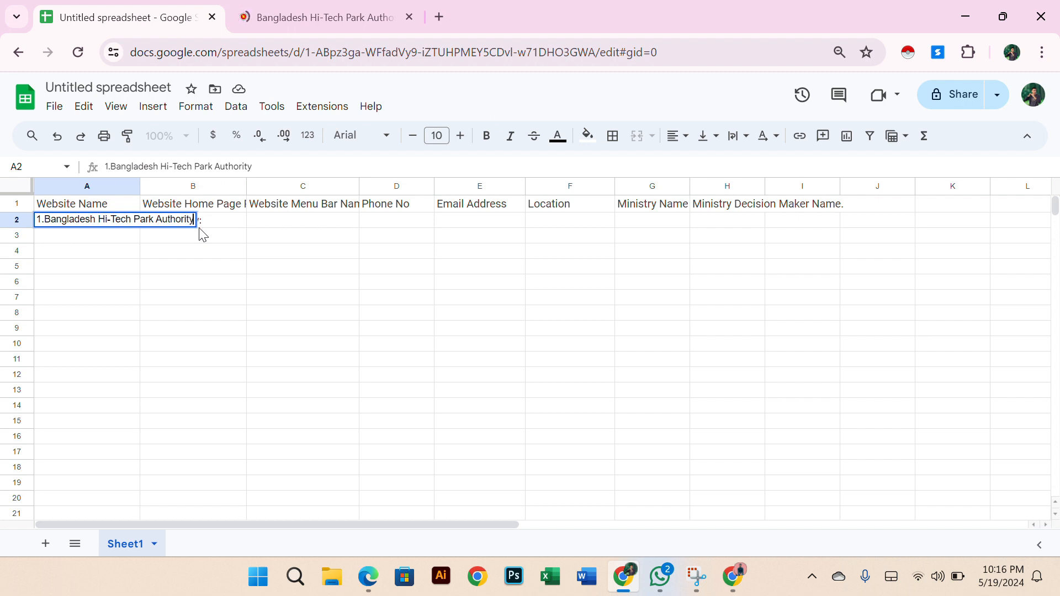
left_click(112, 167)
key("BackSpace")
key("BackSpace")
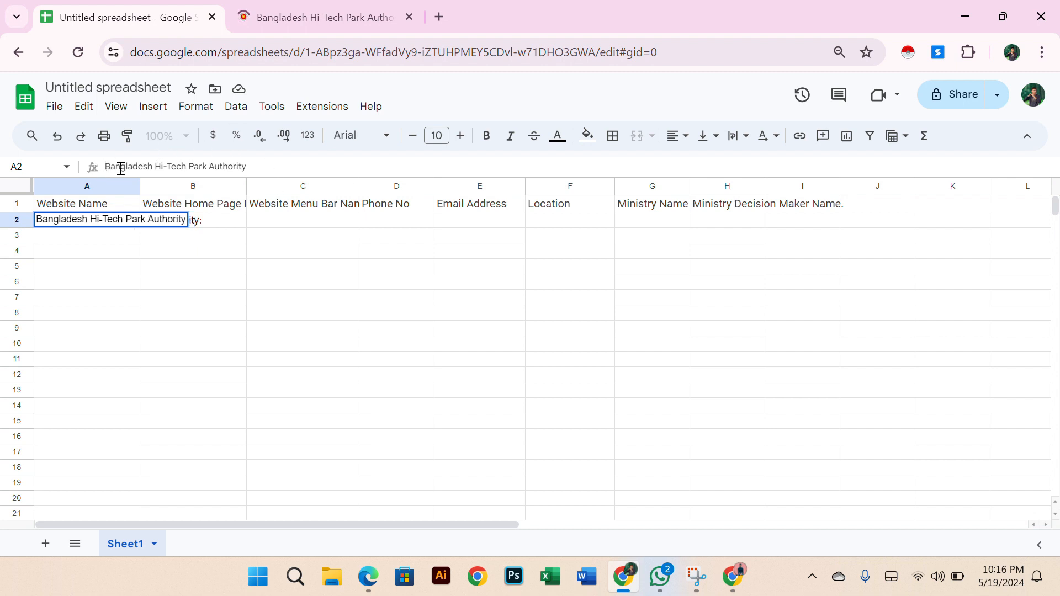
key("Return")
key("Return")
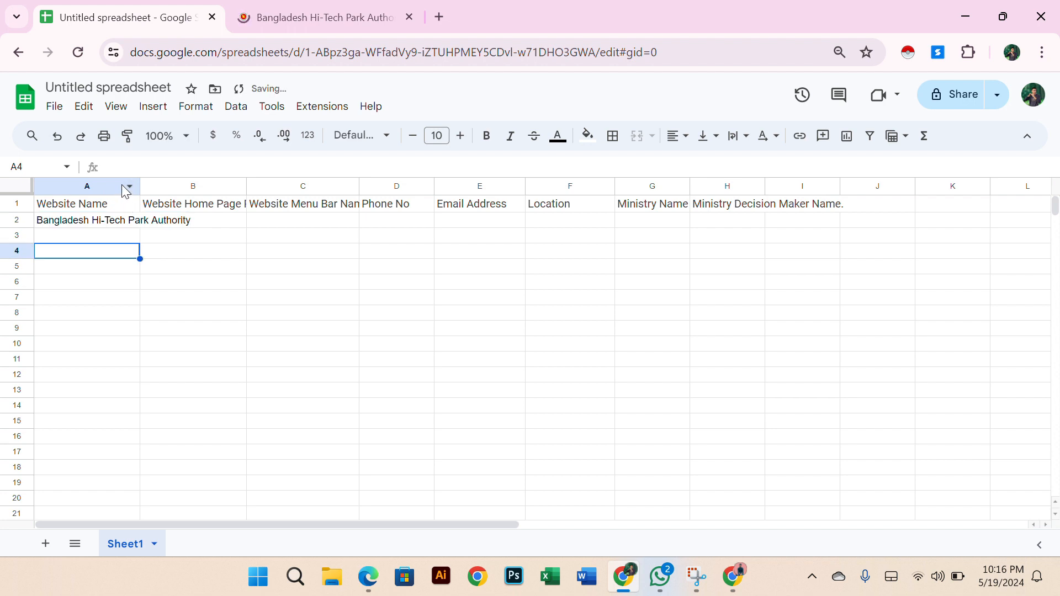
- Set text wrapping to Wrap for the whole Website Name column A
left_click(113, 185)
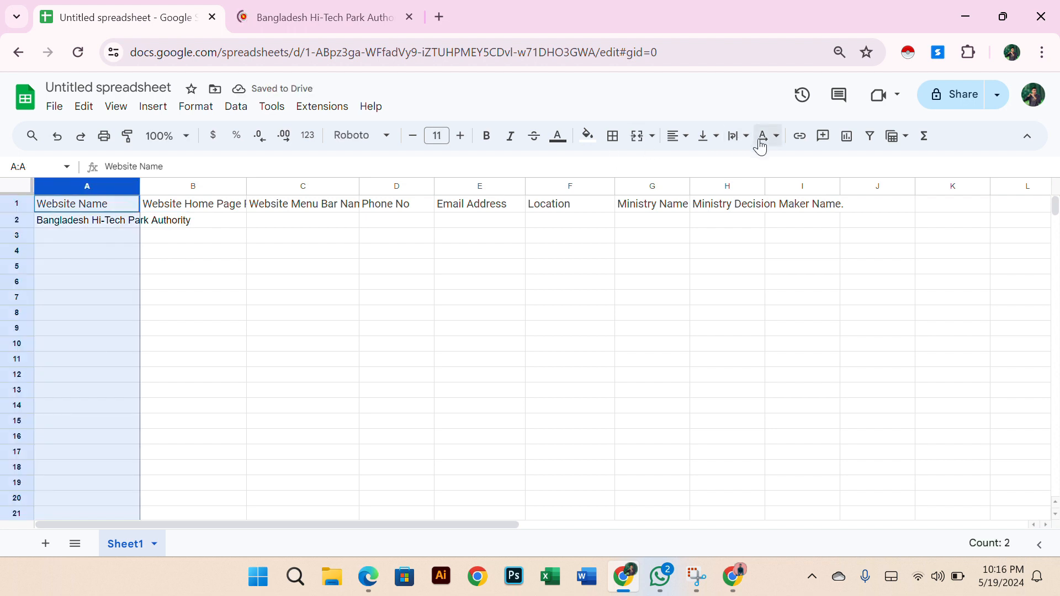
left_click(741, 138)
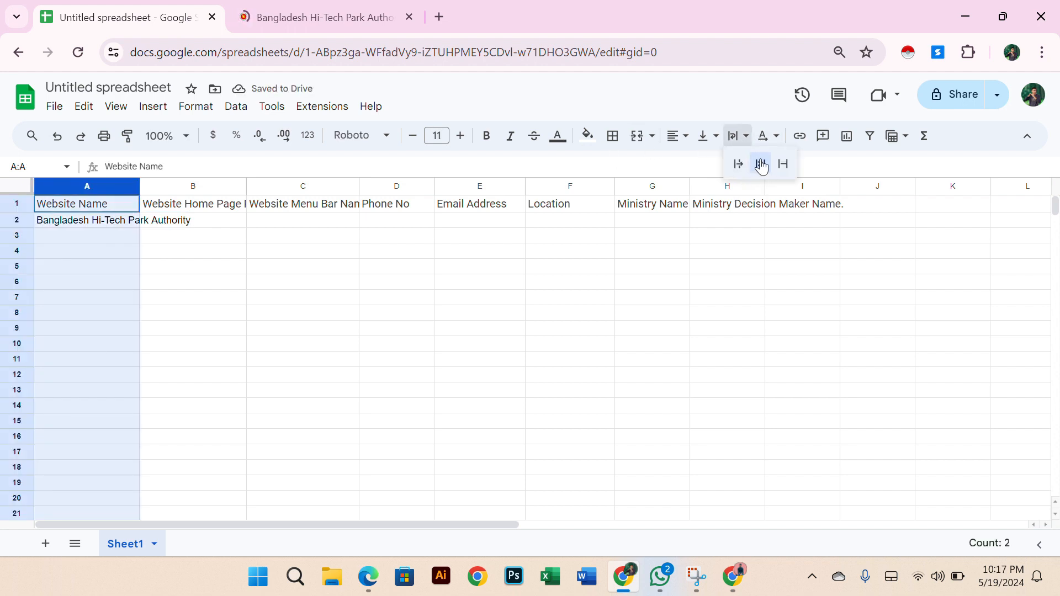
left_click(761, 162)
left_click(212, 228)
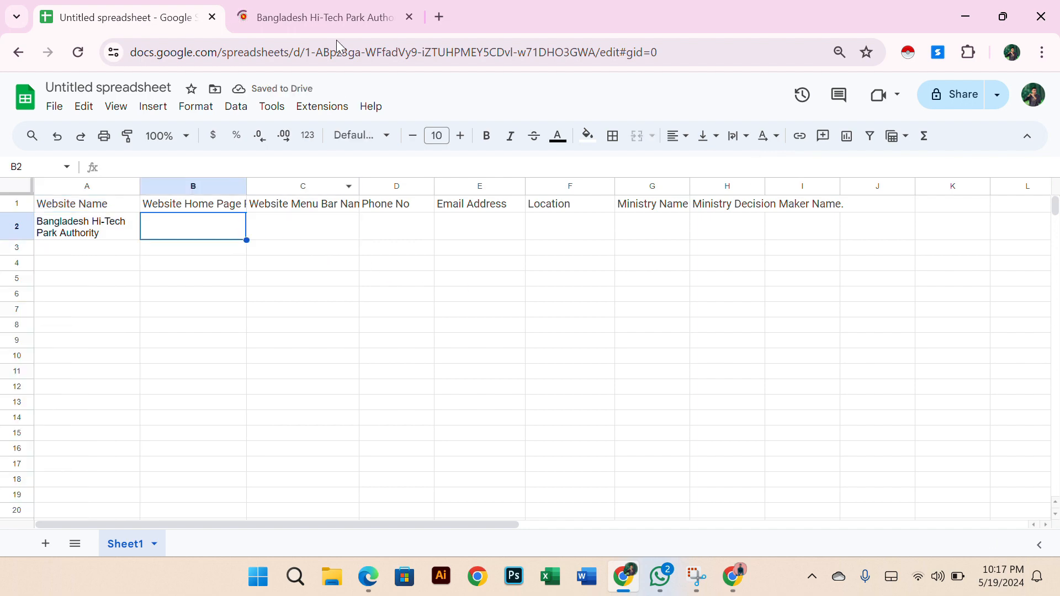
- Take a rectangular screenshot of the bhtpa.gov.bd home page, covering its banner, menu bar and Notice Board
left_click(323, 9)
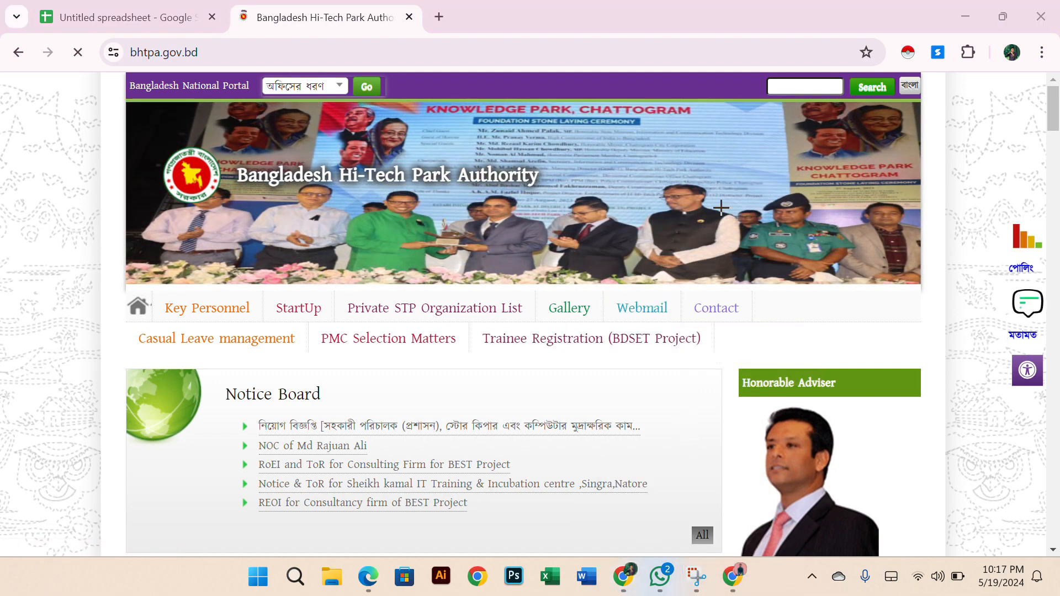
key("super+shift+s")
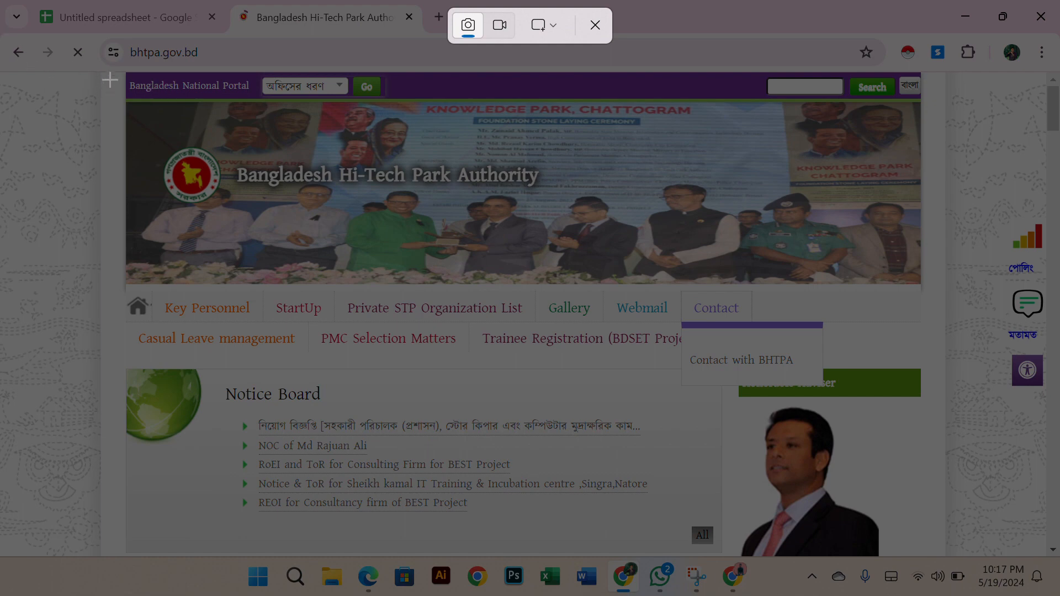
left_click_drag(117, 72, 937, 554)
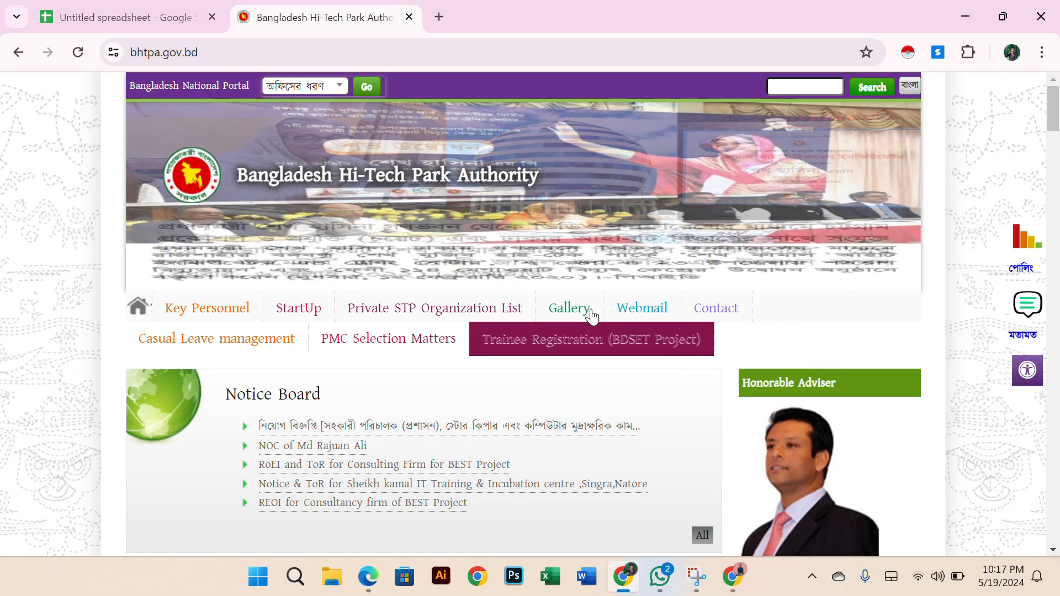
- Return to the spreadsheet and set text wrapping to Wrap for the whole Website Home Page Photo column B
left_click(130, 12)
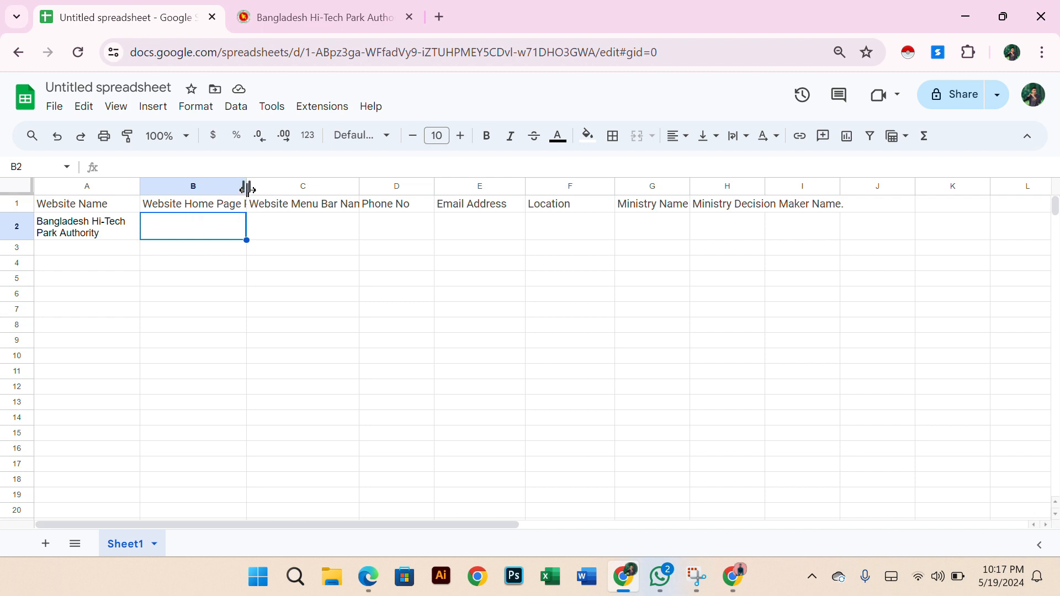
left_click(217, 187)
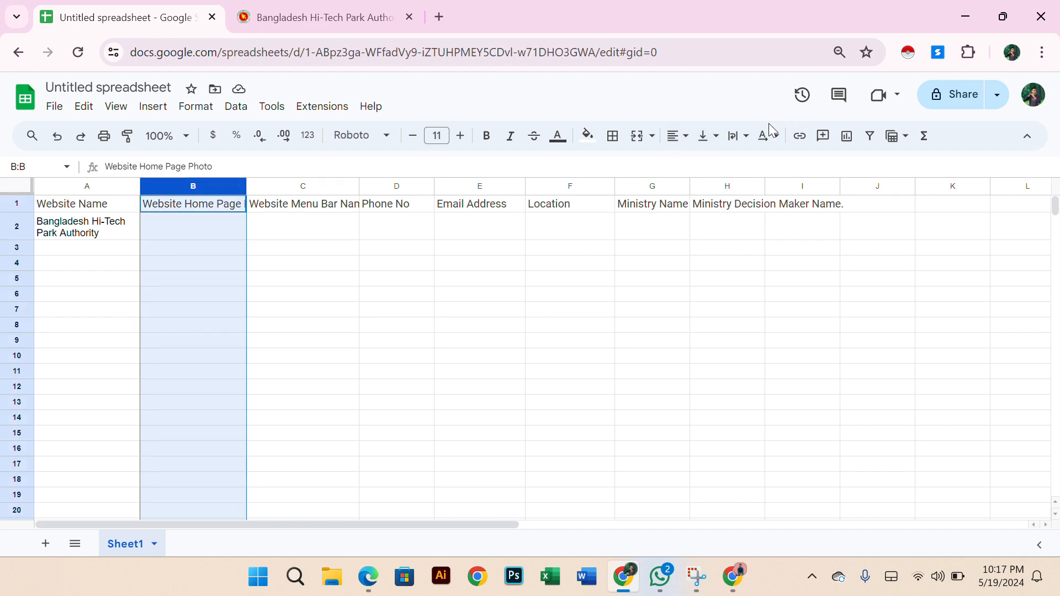
left_click(738, 136)
left_click(760, 165)
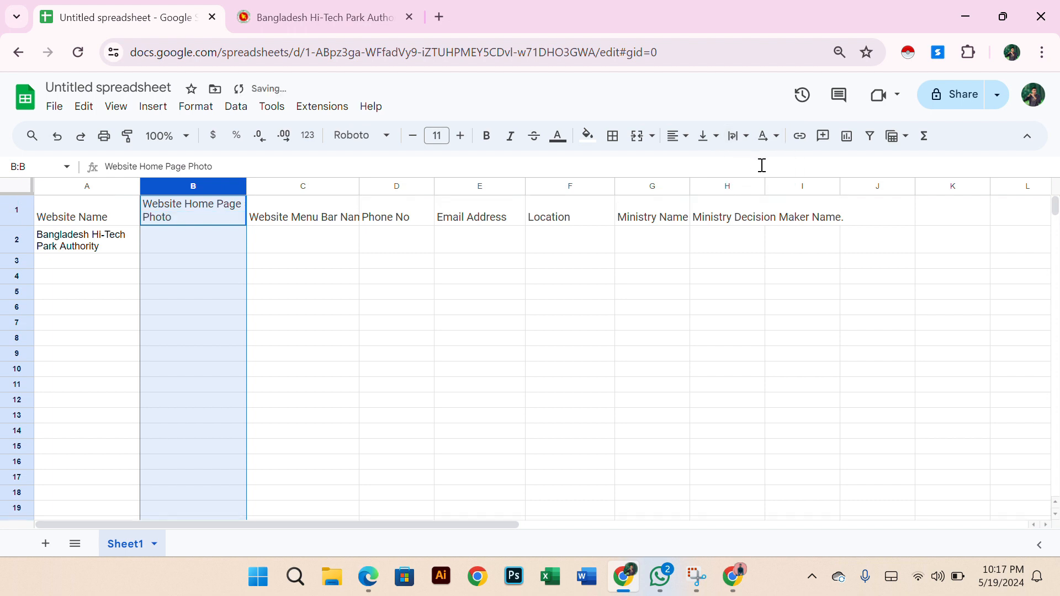
left_click(279, 245)
left_click(220, 244)
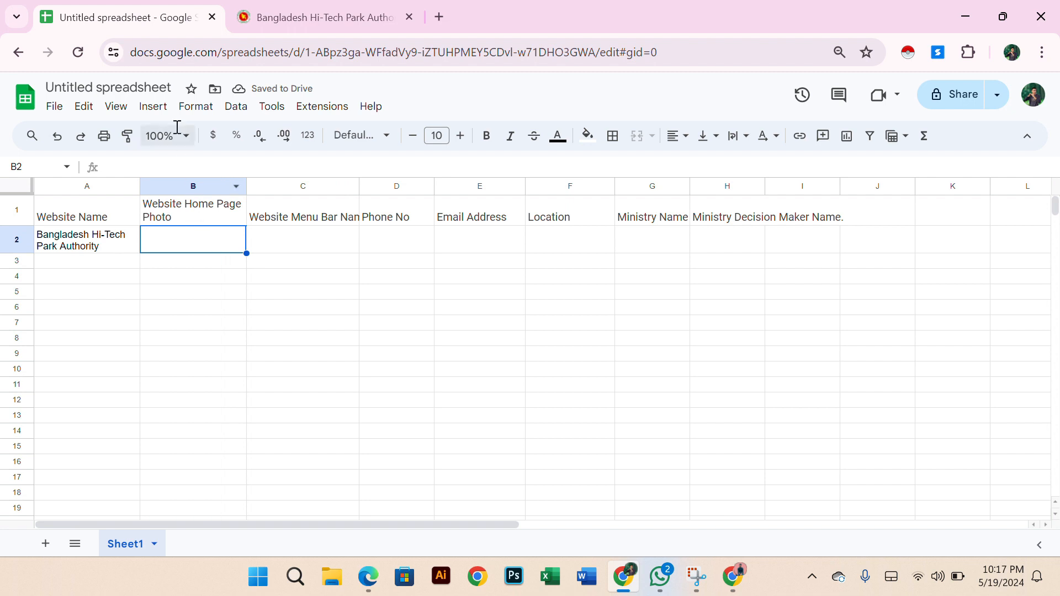
left_click(155, 111)
mouse_move(196, 290)
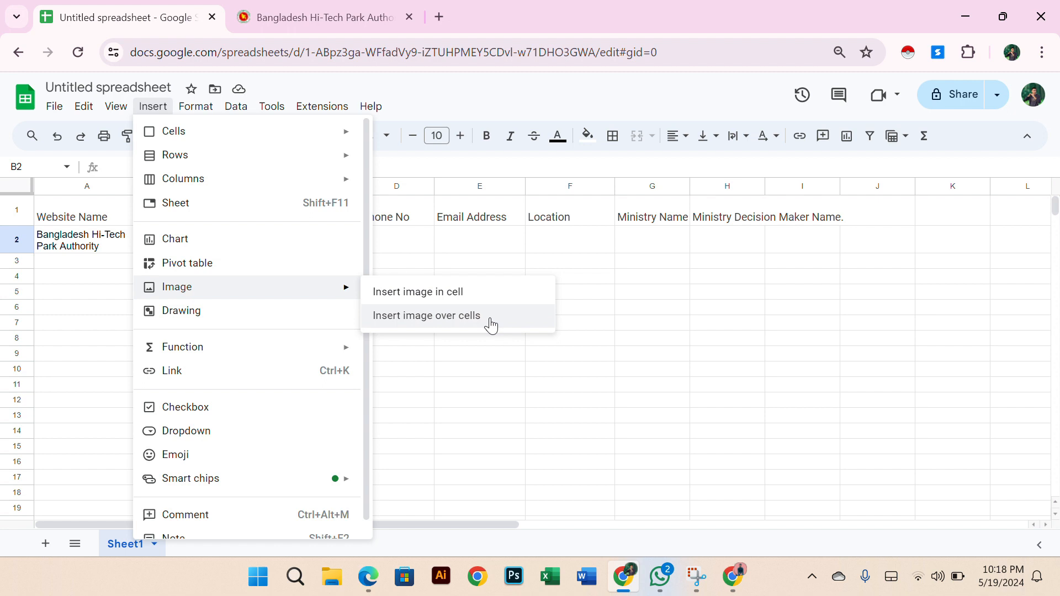
left_click(445, 293)
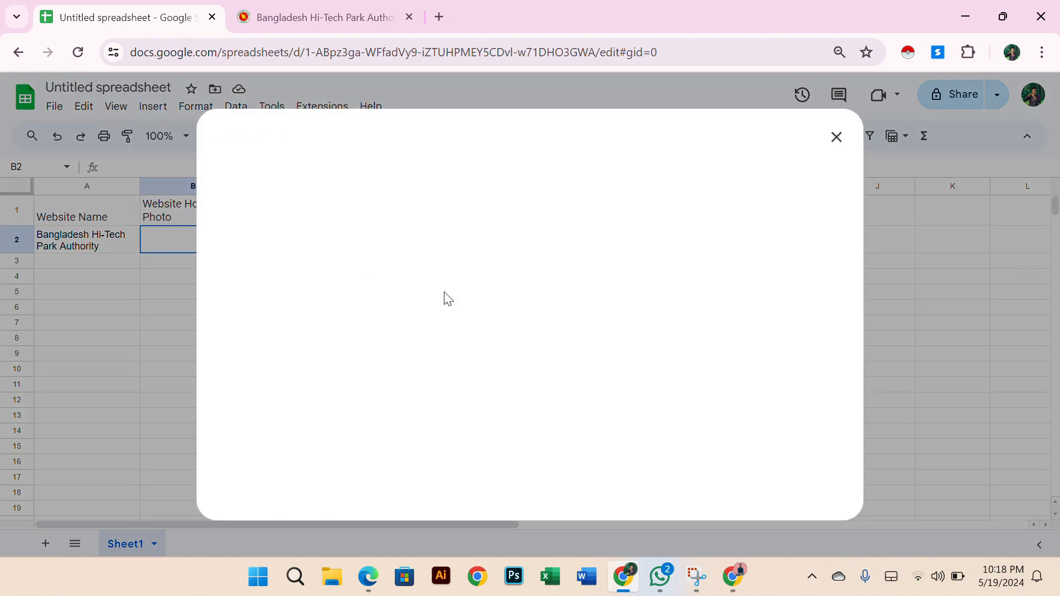
left_click(531, 421)
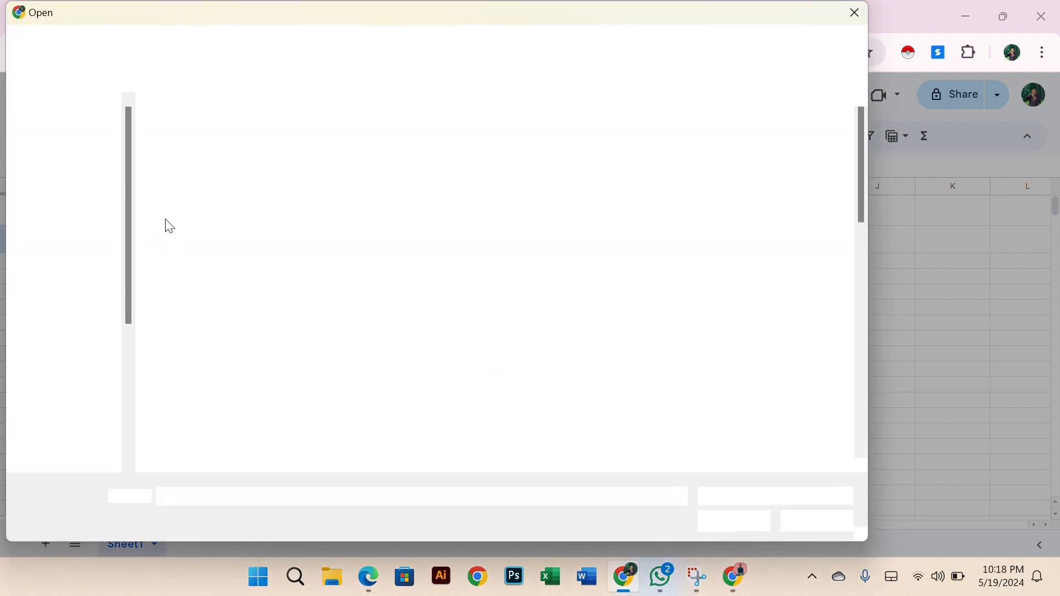
scroll(130, 286, "down", 2)
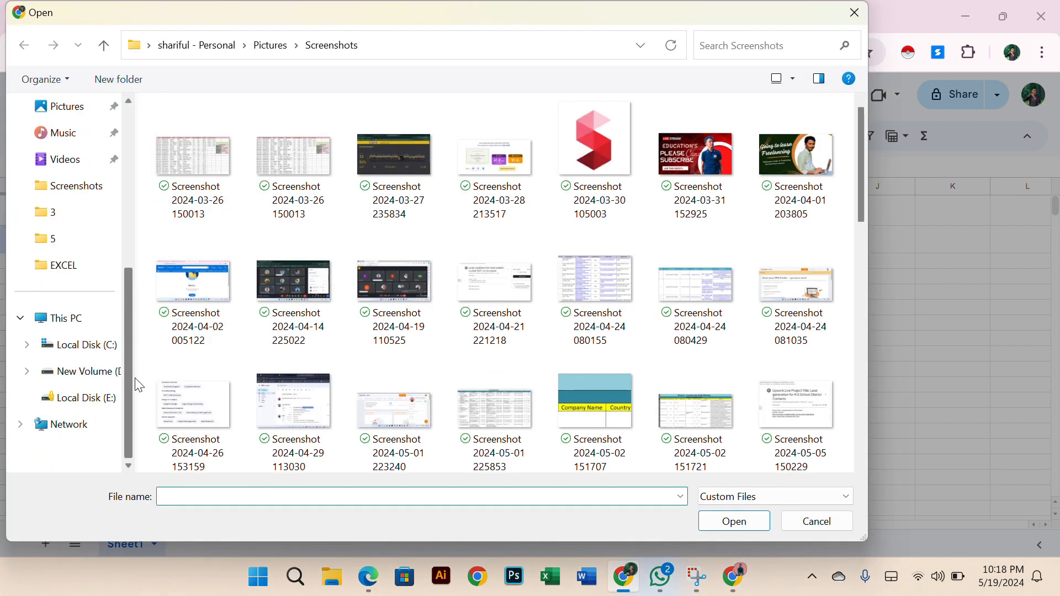
scroll(666, 347, "down", 10)
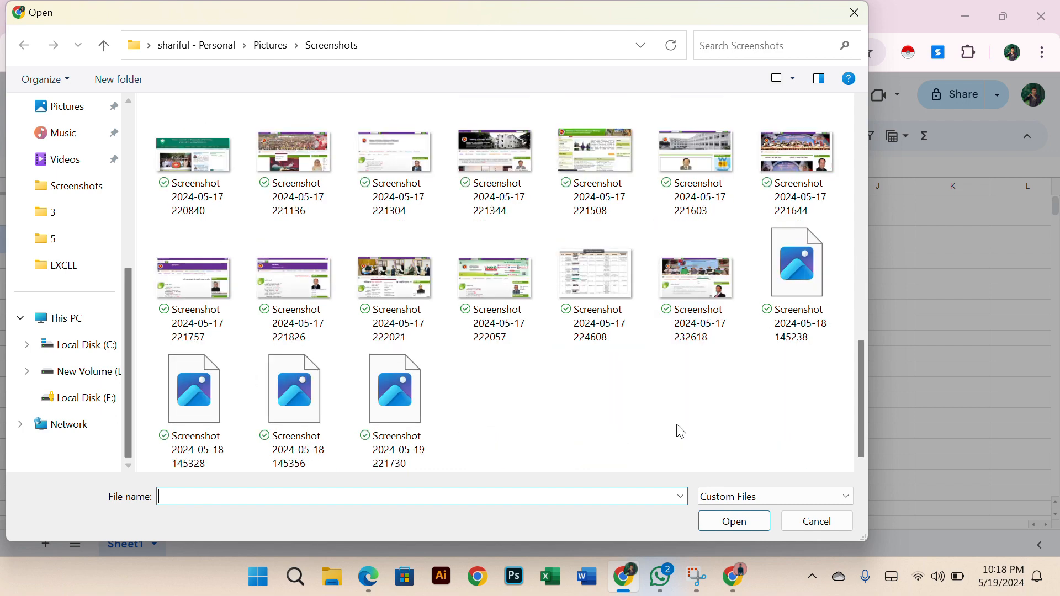
left_click(400, 406)
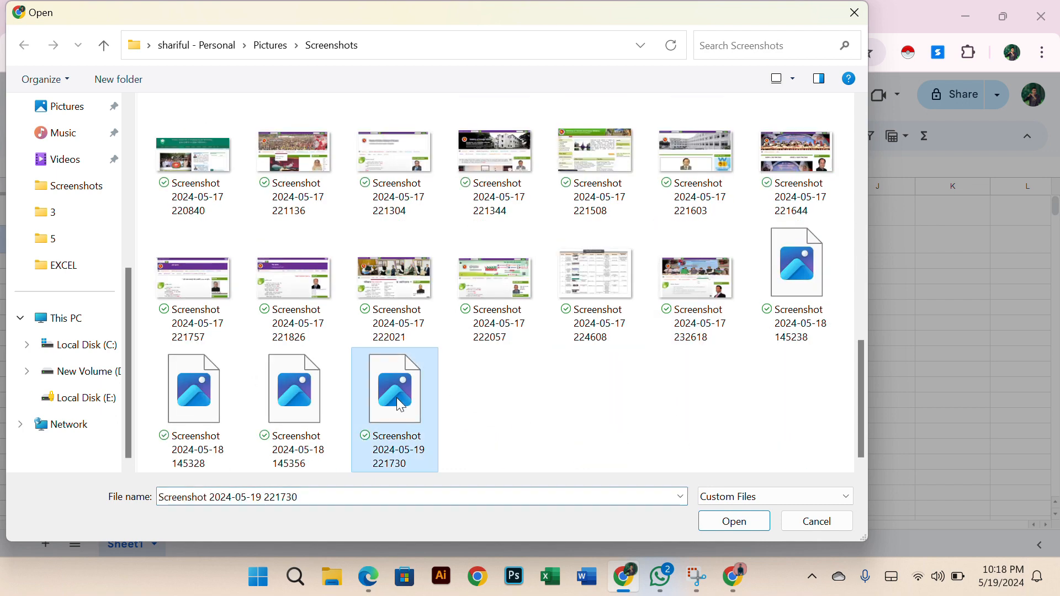
left_click(728, 519)
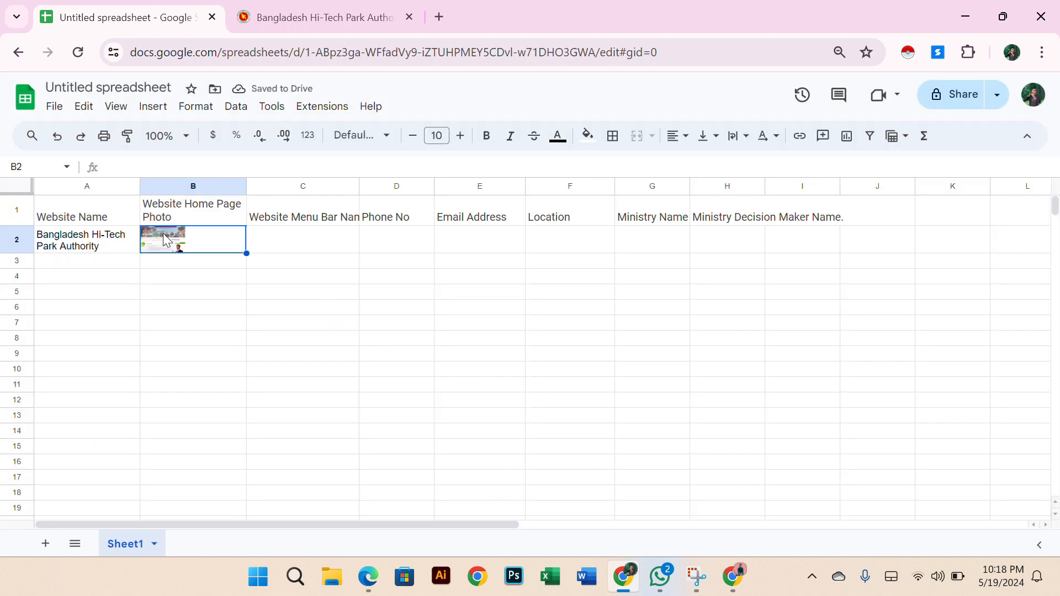
- Increase the height of row 2 to enlarge the home page photo, and center it horizontally in cell B2
left_click_drag(20, 254, 19, 281)
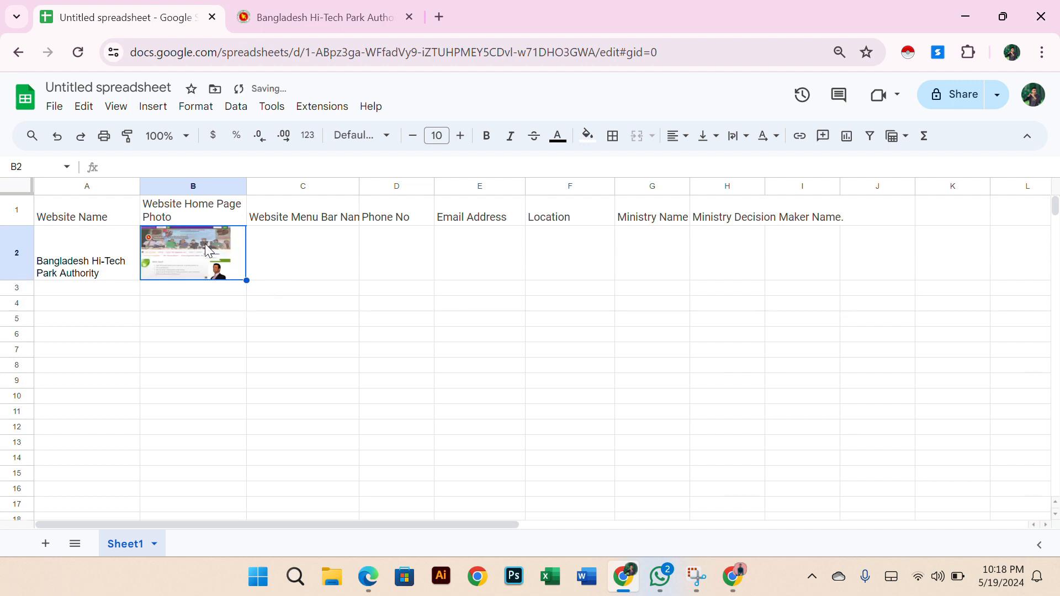
left_click(676, 136)
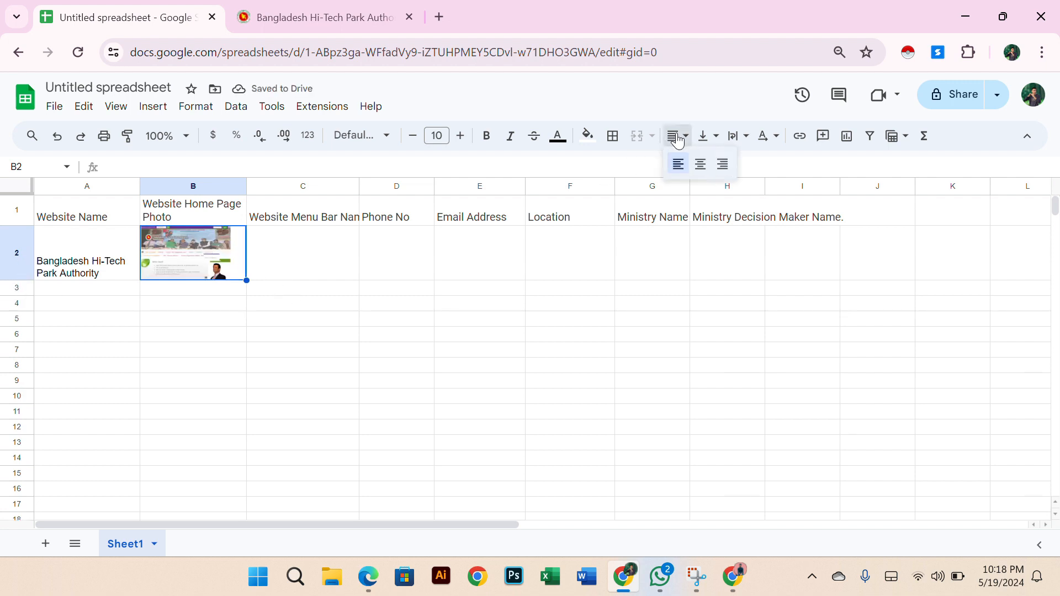
left_click(691, 166)
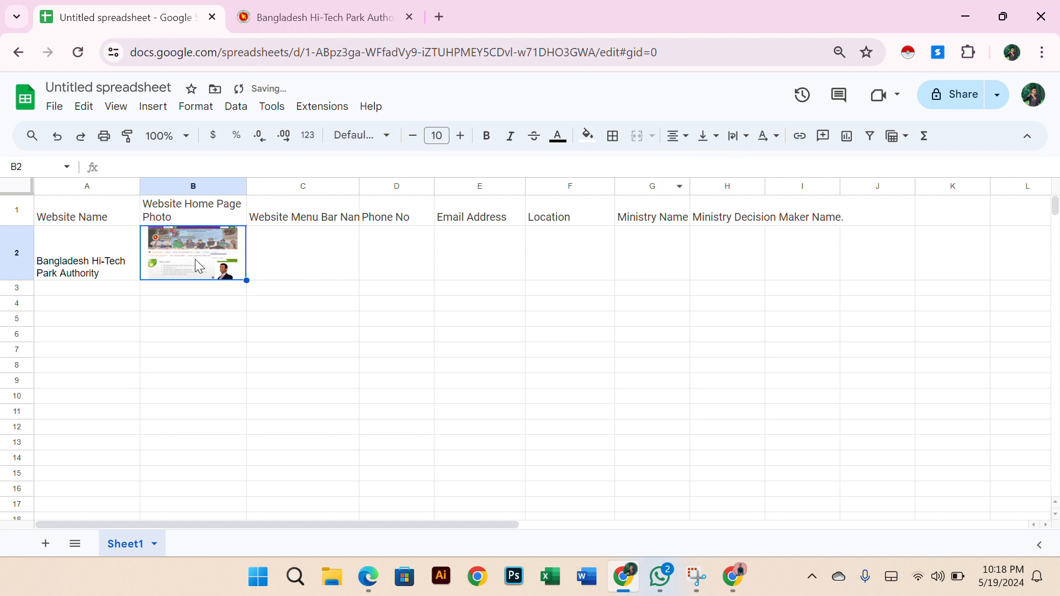
- Widen column C to fit the Website Menu Bar Name header and set its text wrapping to Wrap
left_click(317, 268)
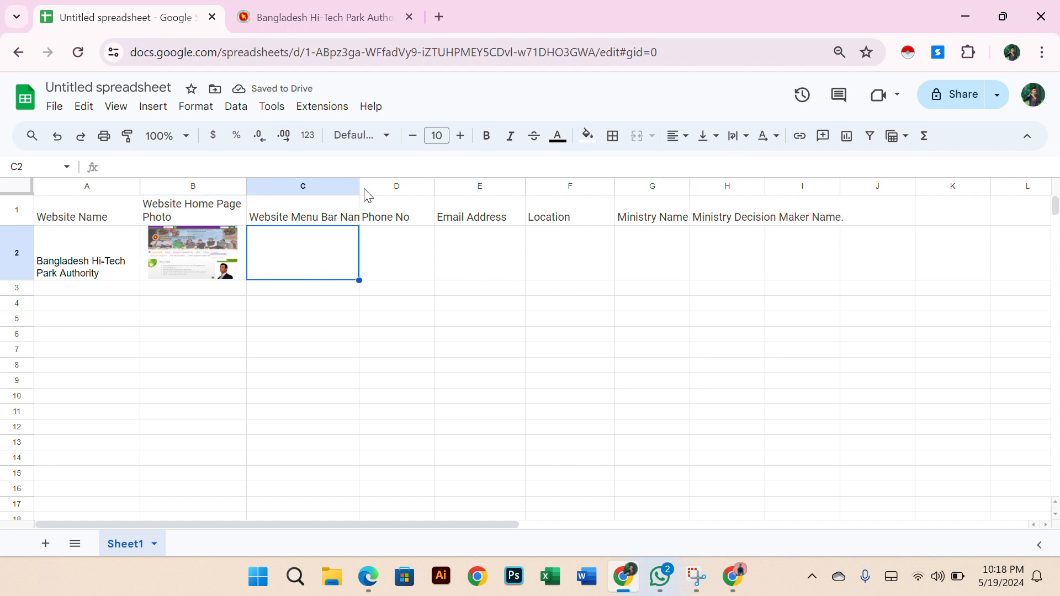
left_click_drag(357, 186, 372, 186)
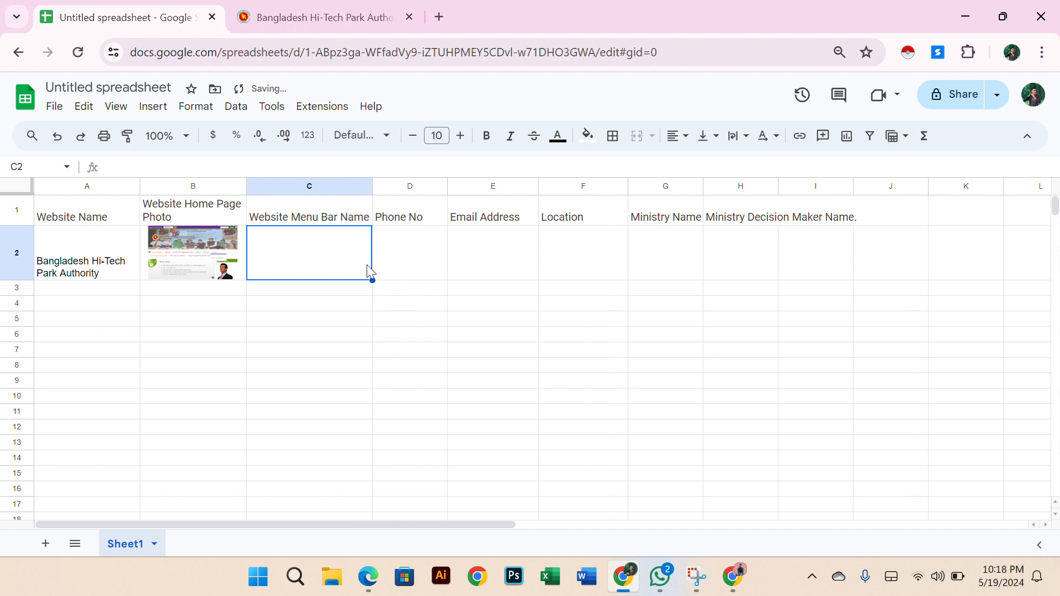
left_click(341, 183)
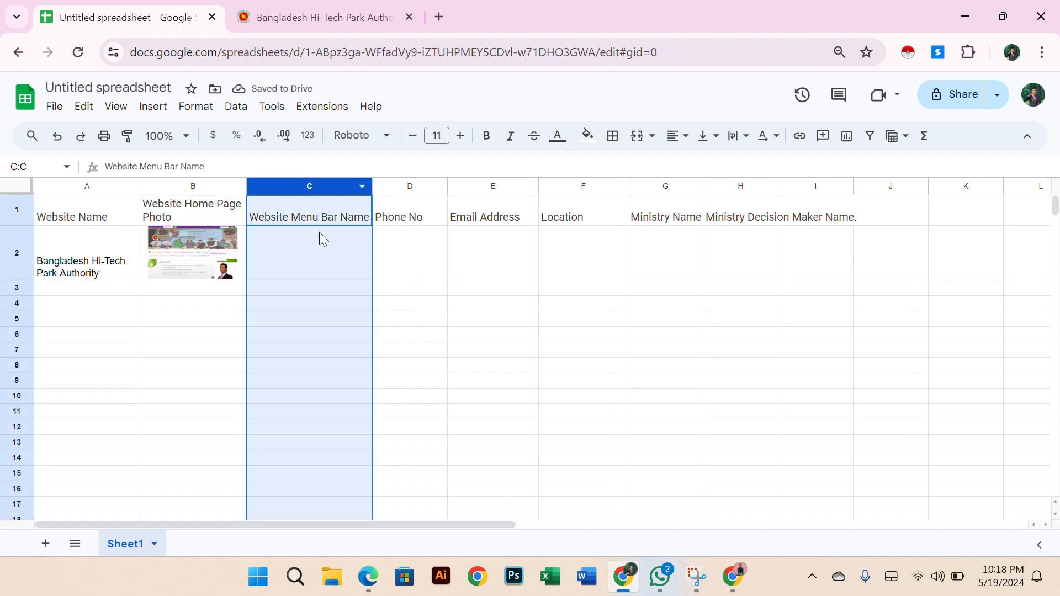
left_click(736, 136)
left_click(760, 164)
left_click(396, 234)
left_click(356, 242)
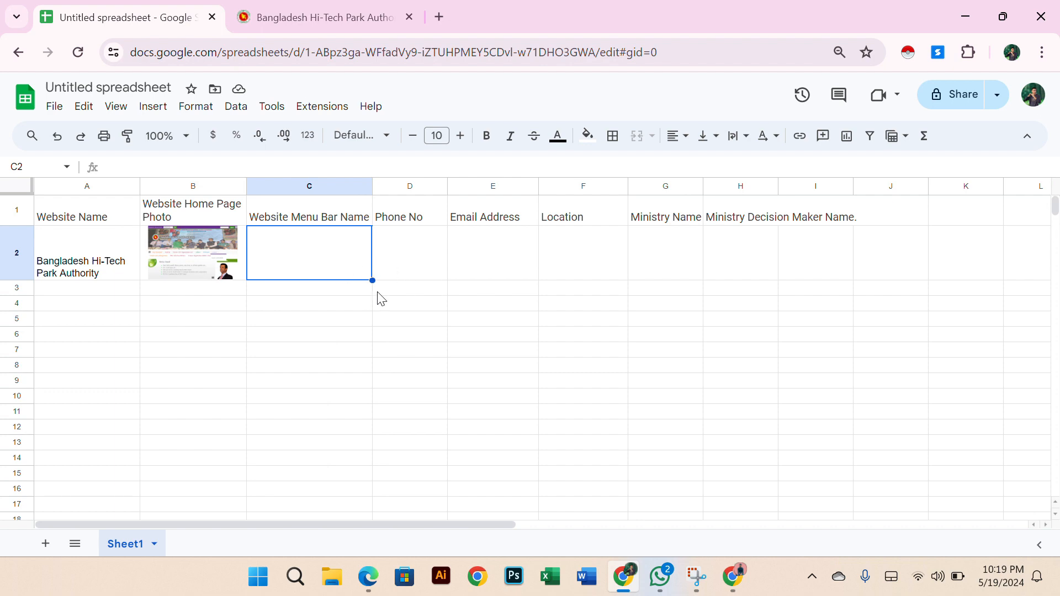
left_click(735, 580)
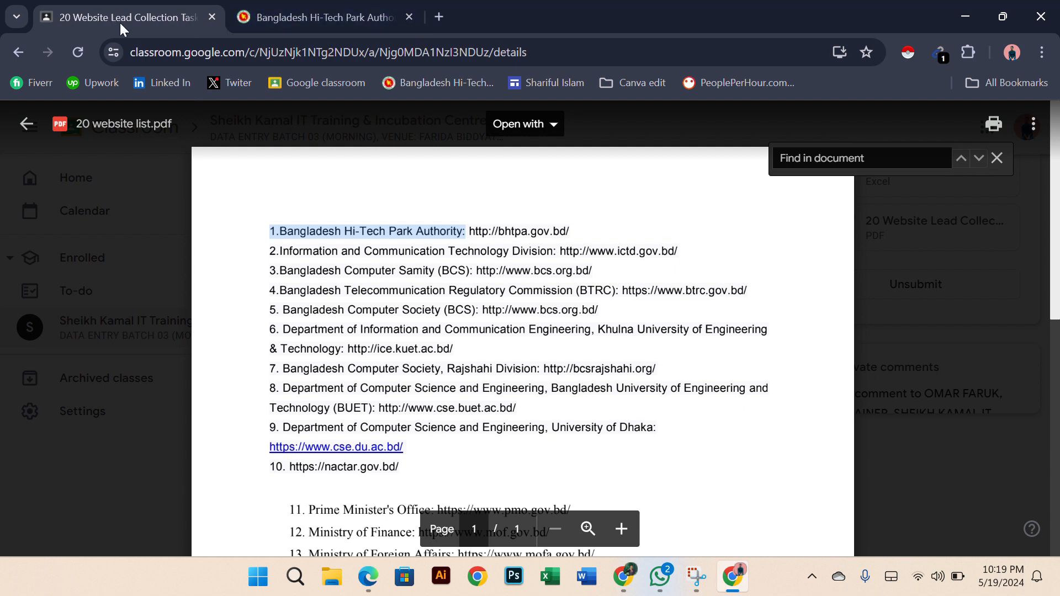
left_click(377, 586)
left_click(298, 500)
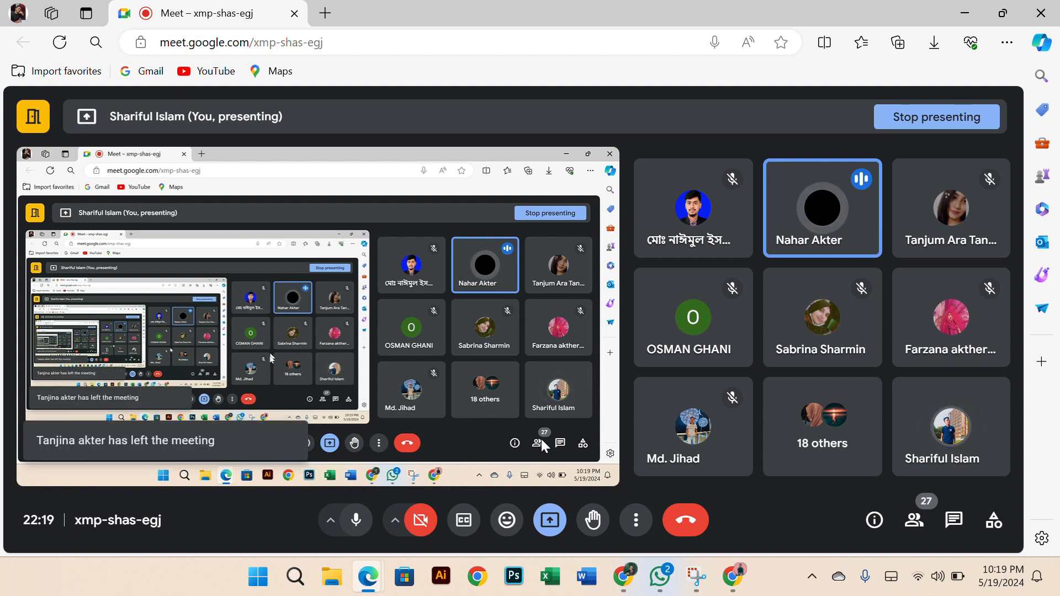
left_click(947, 578)
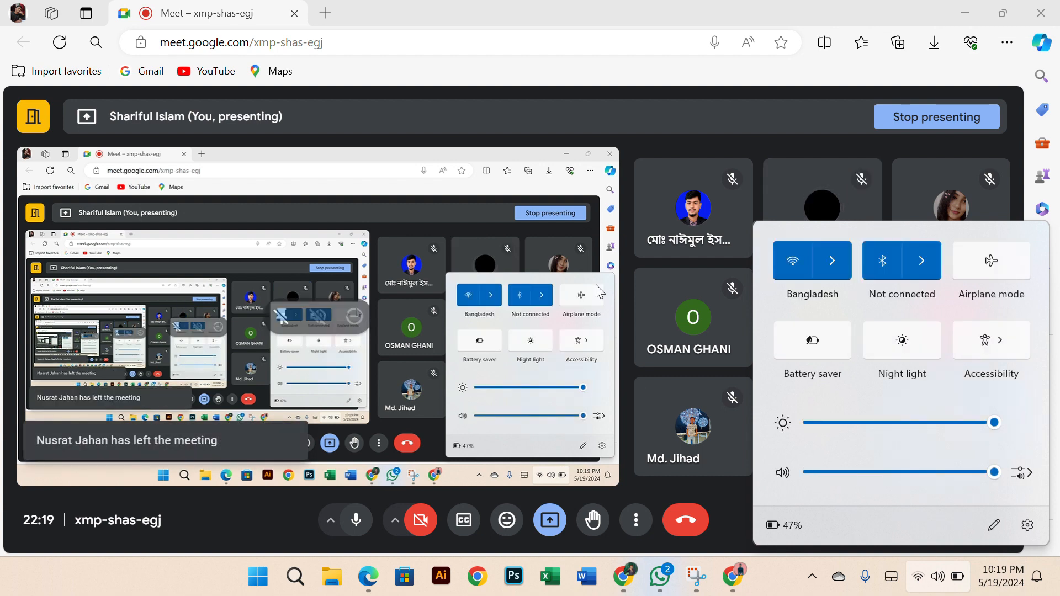
left_click(724, 133)
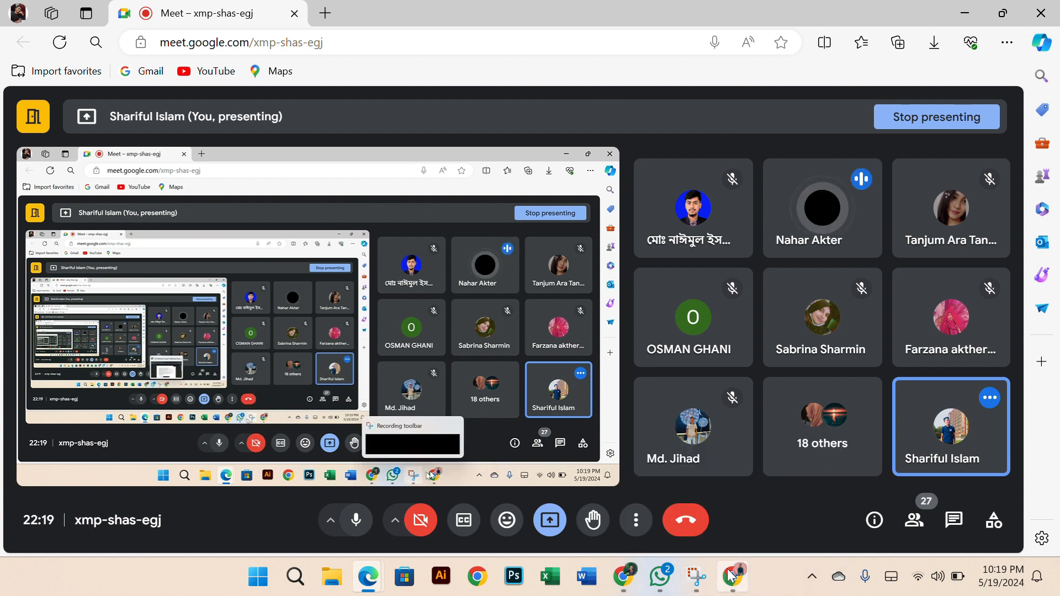
mouse_move(623, 577)
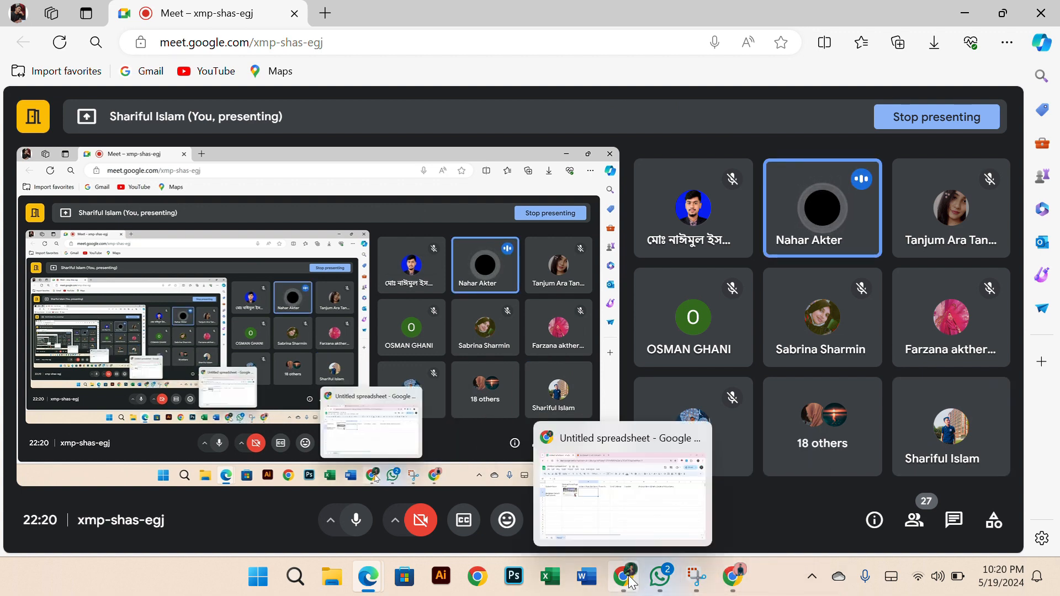
left_click(624, 531)
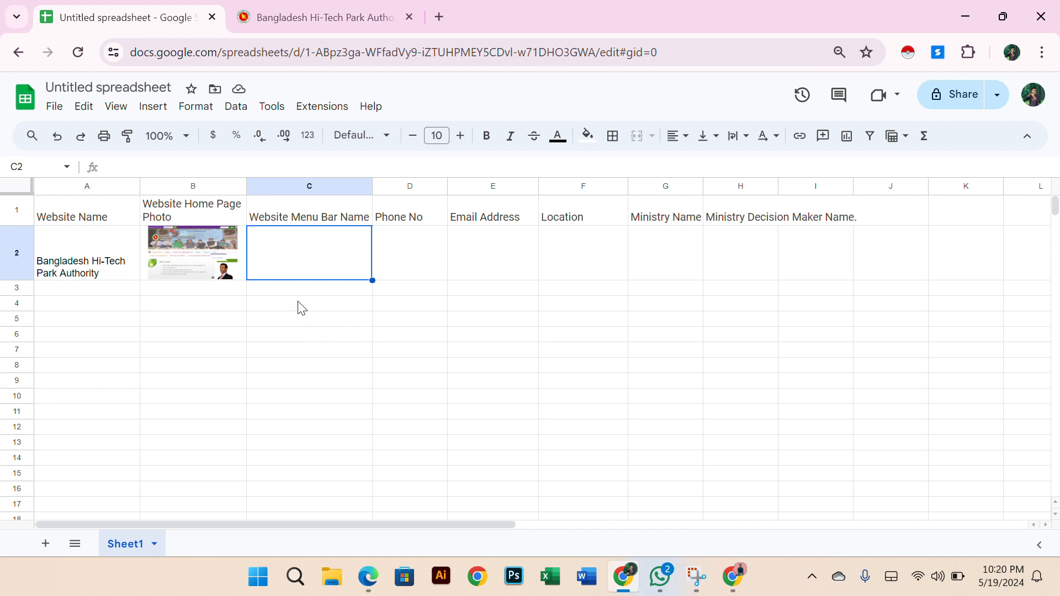
left_click(338, 305)
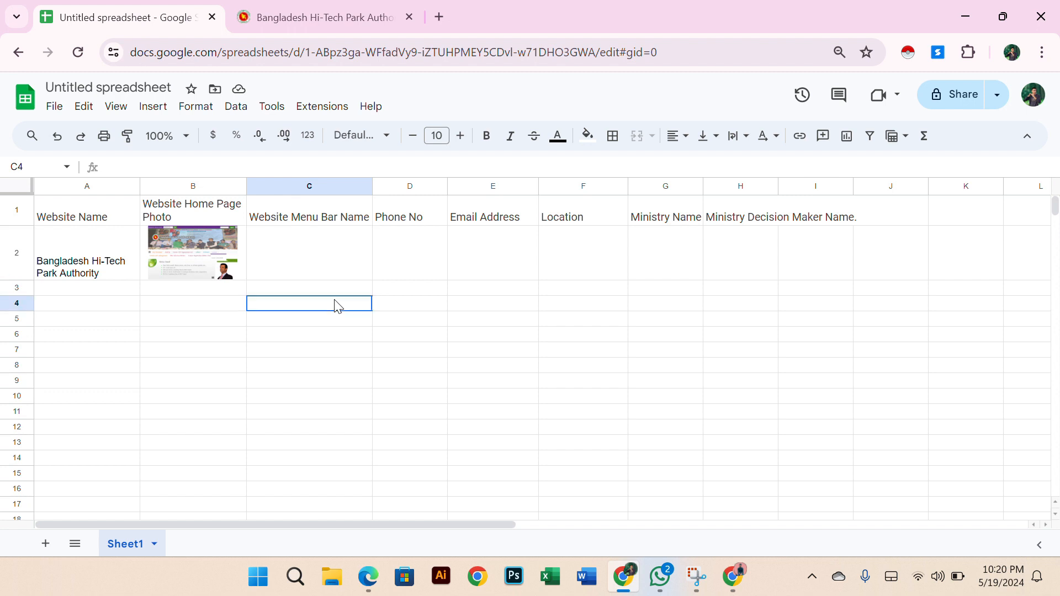
left_click(323, 248)
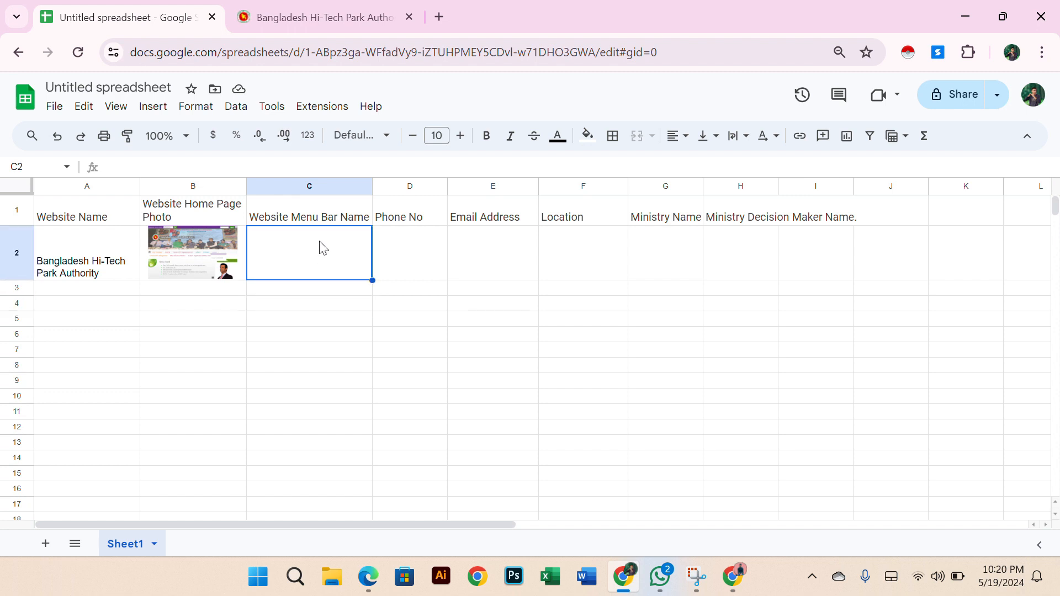
- Copy the header banner image from the Bangladesh Hi-Tech Park Authority home page and paste it into the spreadsheet at cell D2
left_click(233, 291)
left_click(328, 254)
left_click(324, 17)
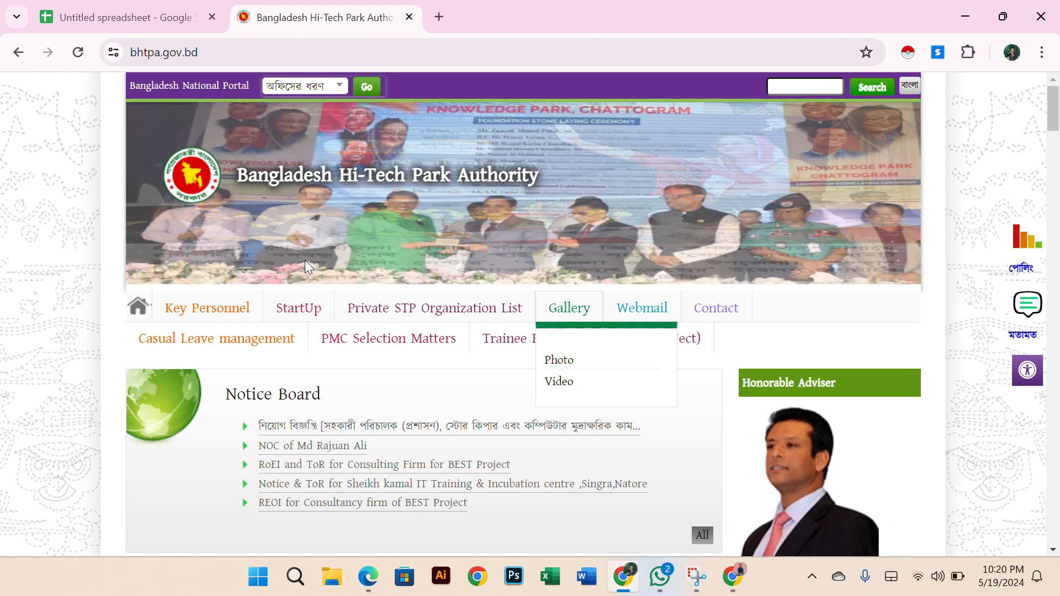
right_click(379, 190)
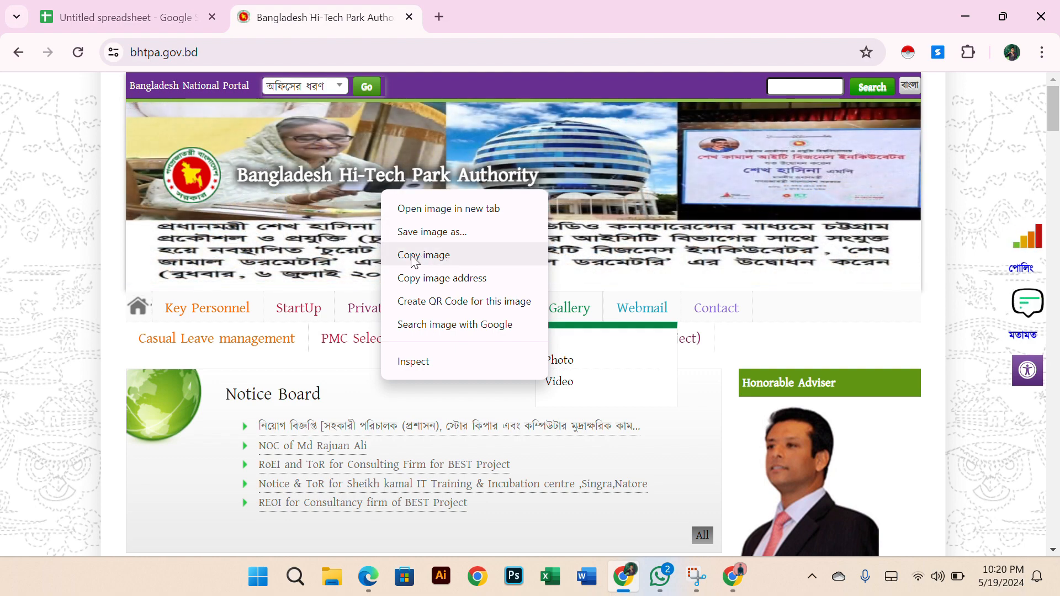
left_click(434, 256)
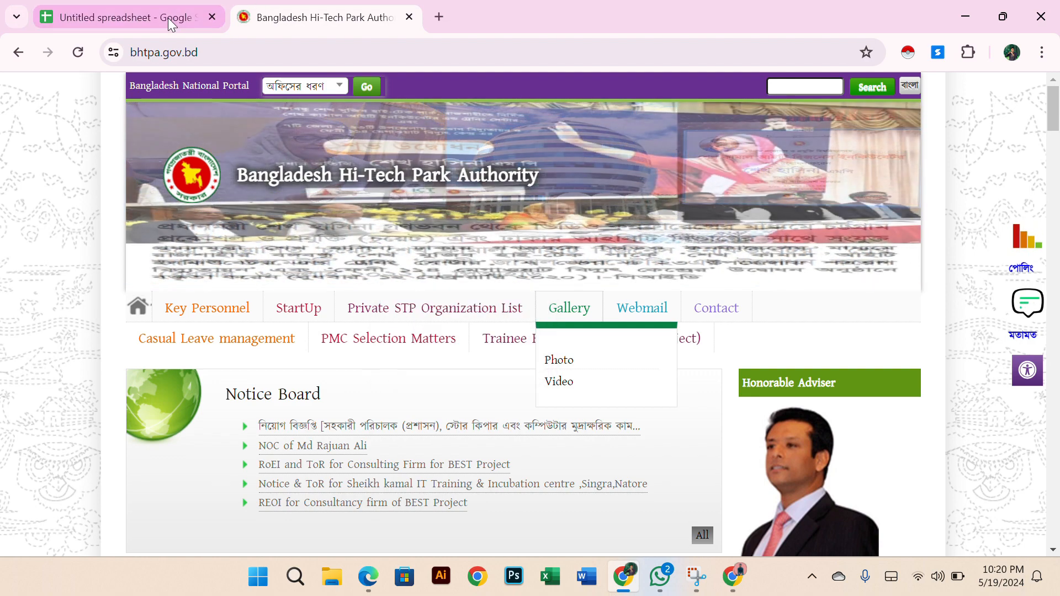
left_click(168, 18)
left_click(353, 353)
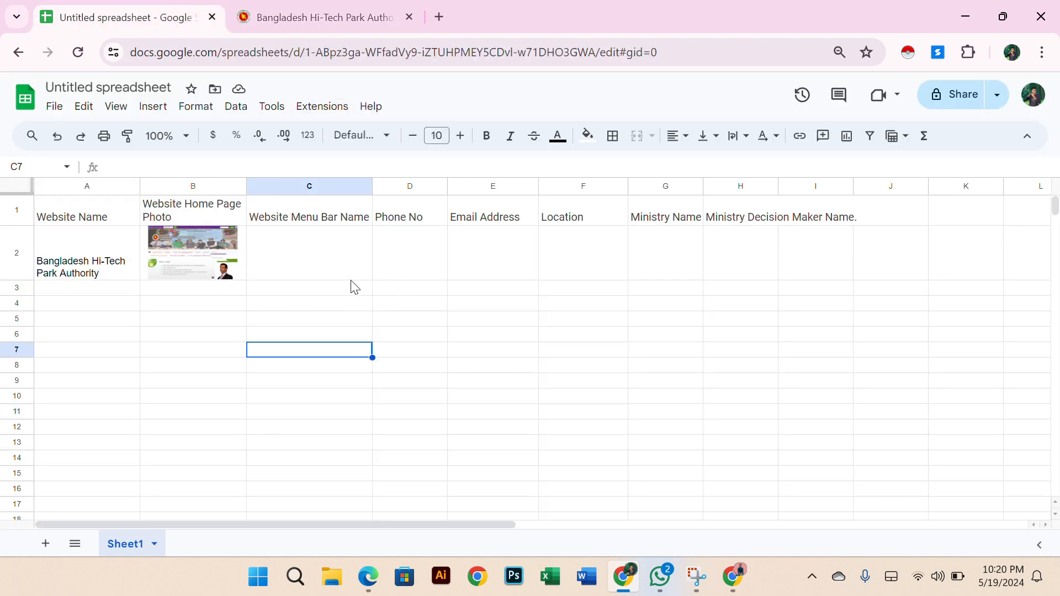
left_click(401, 258)
key("ctrl+v")
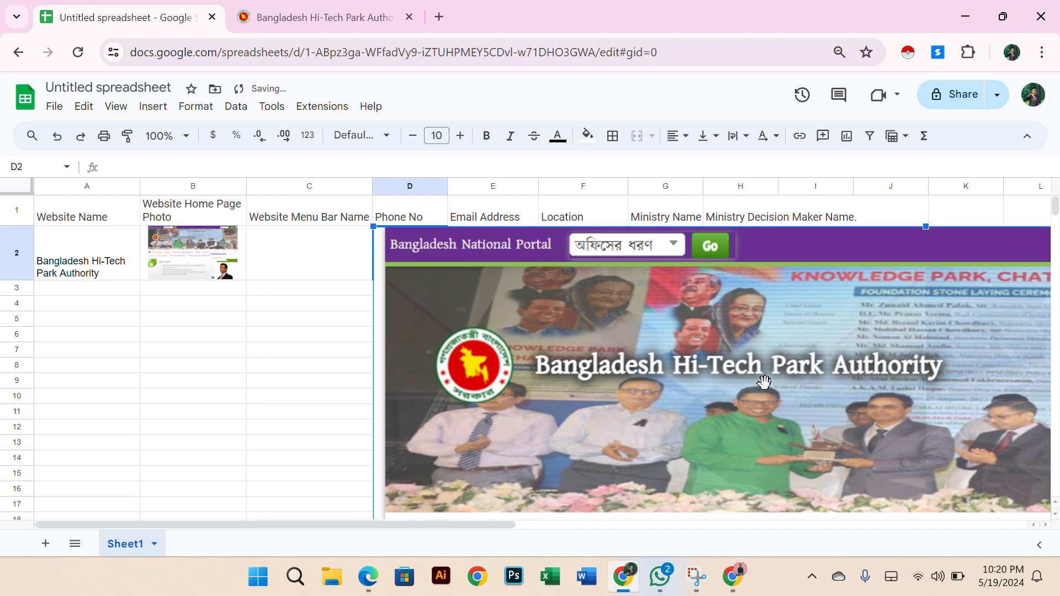
- Try moving the pasted image over the sheet, and undo both the move and the paste
left_click_drag(756, 382, 497, 417)
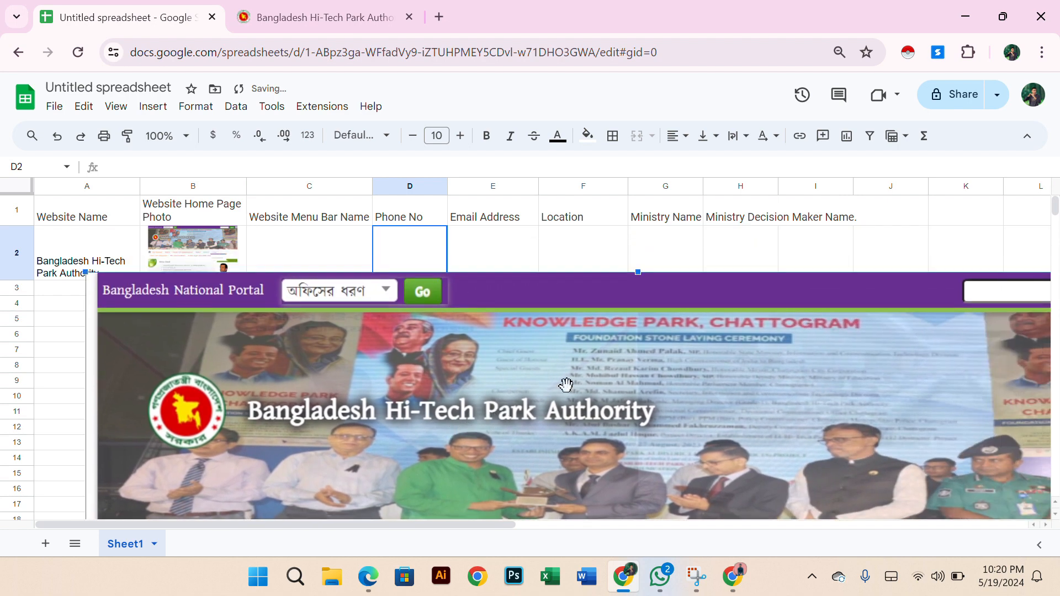
key("ctrl+z")
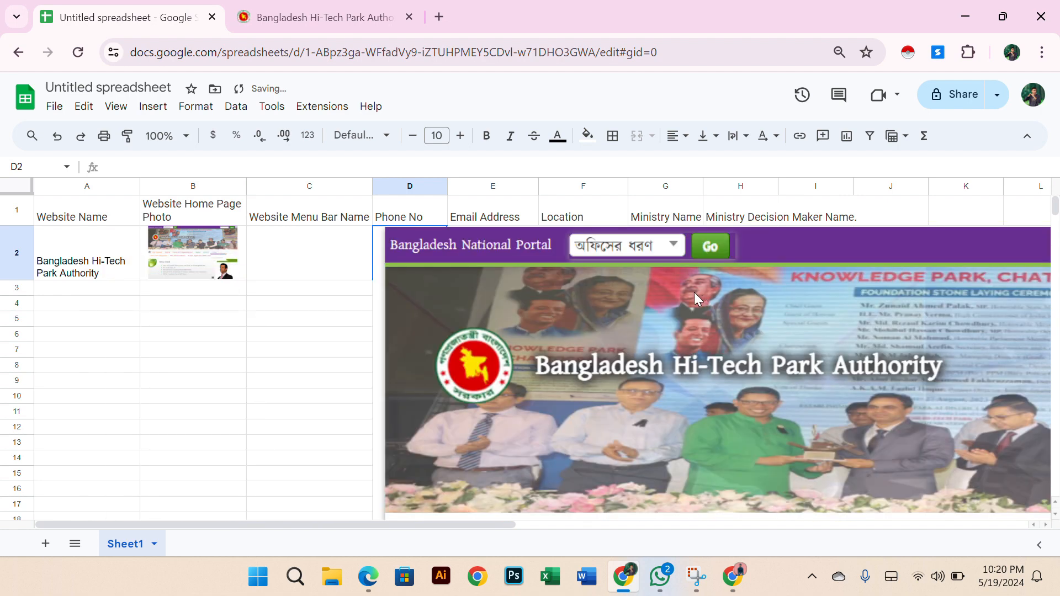
key("ctrl+z")
left_click(496, 287)
left_click(315, 257)
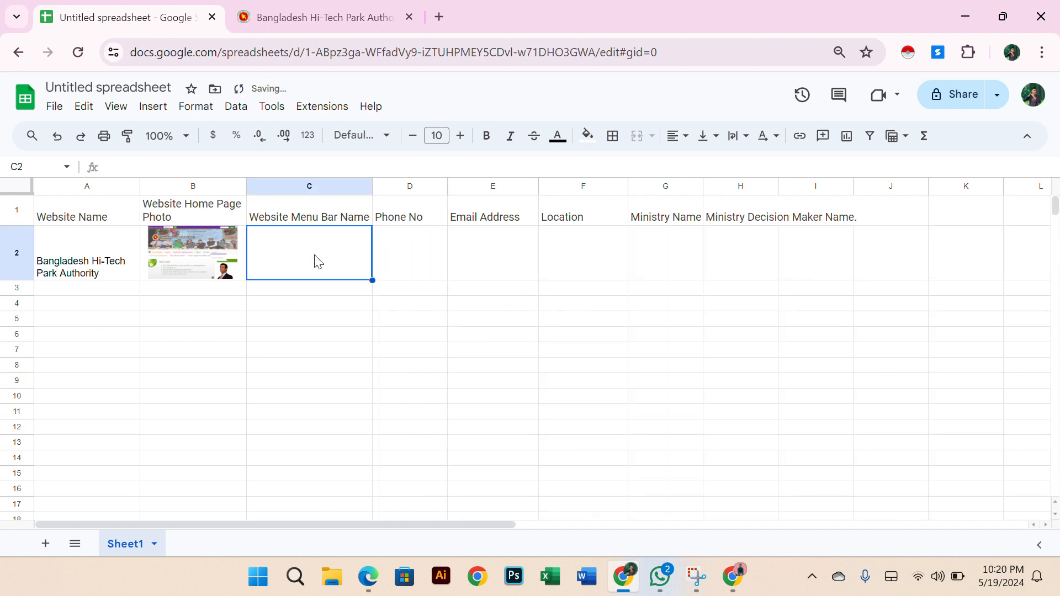
- Widen column C, Website Menu Bar Name, slightly
left_click(216, 253)
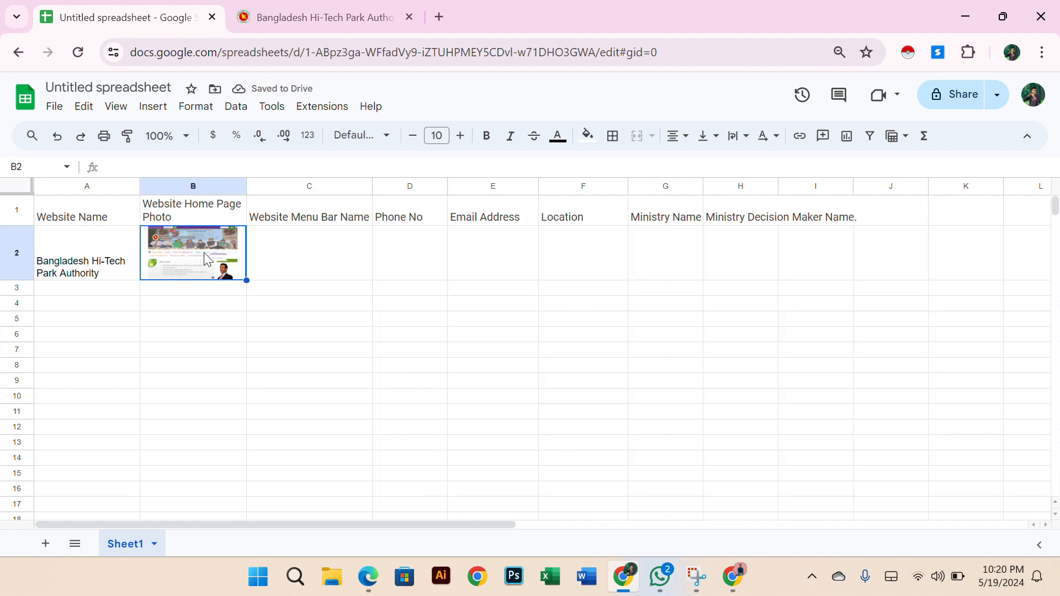
left_click(328, 254)
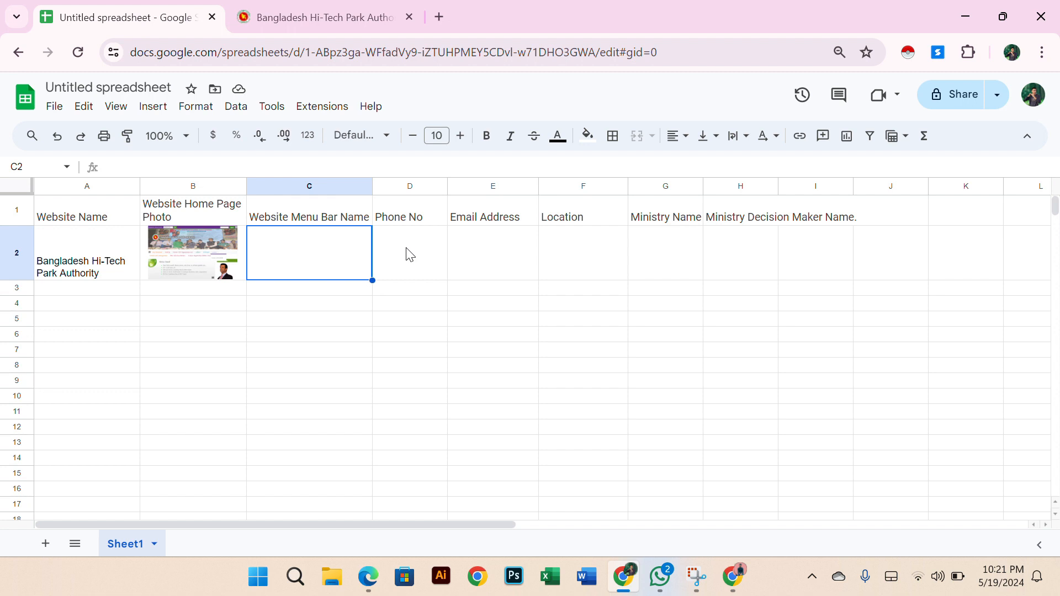
left_click(412, 277)
left_click(314, 264)
left_click_drag(371, 186, 381, 185)
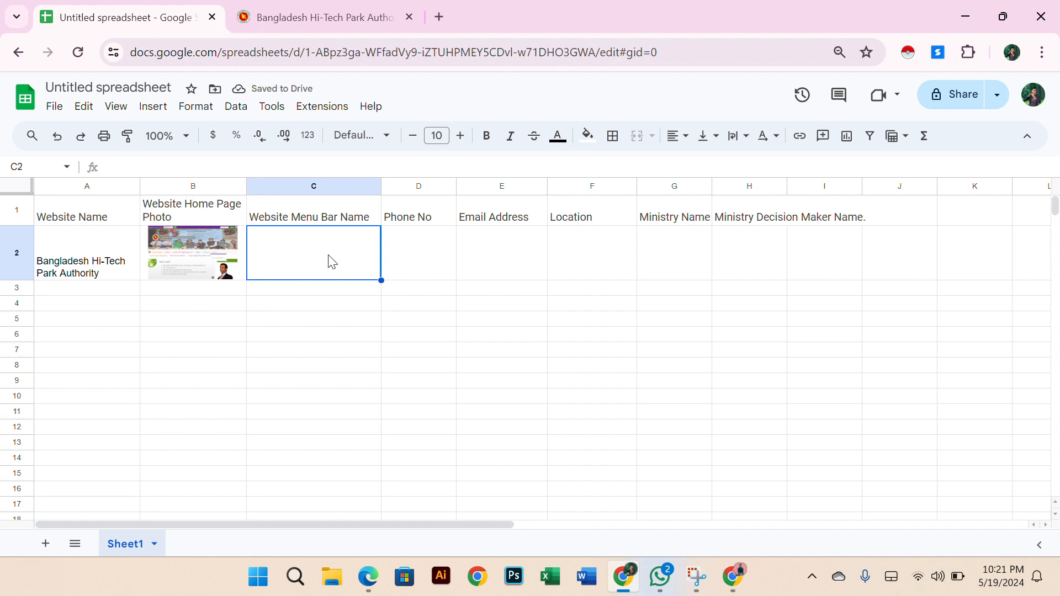
- Copy the banner photo from the Bangladesh Hi-Tech Park Authority site and paste it inside cell C2
left_click(326, 13)
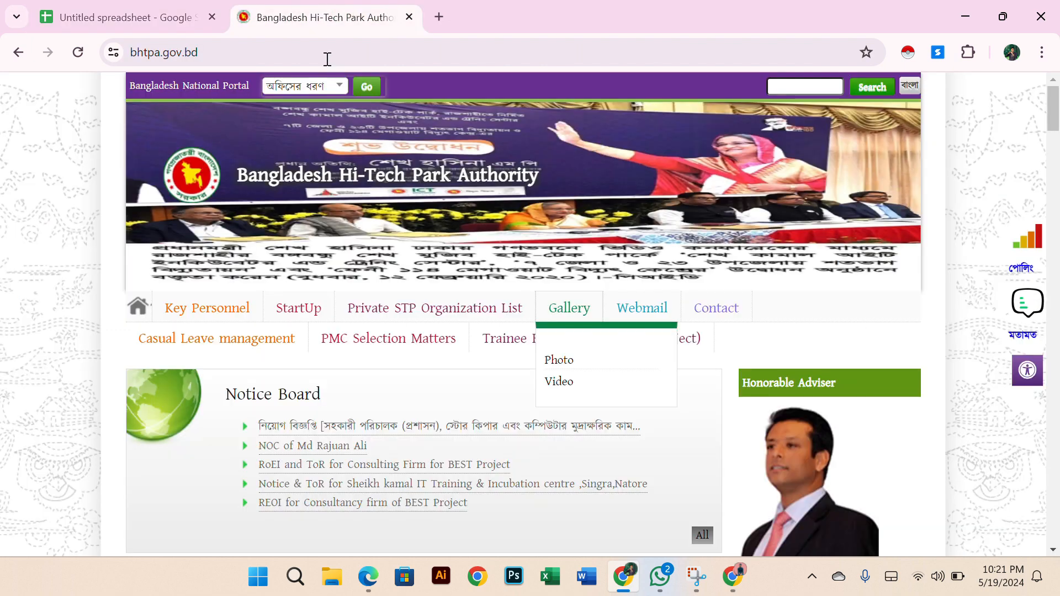
right_click(429, 236)
left_click(421, 300)
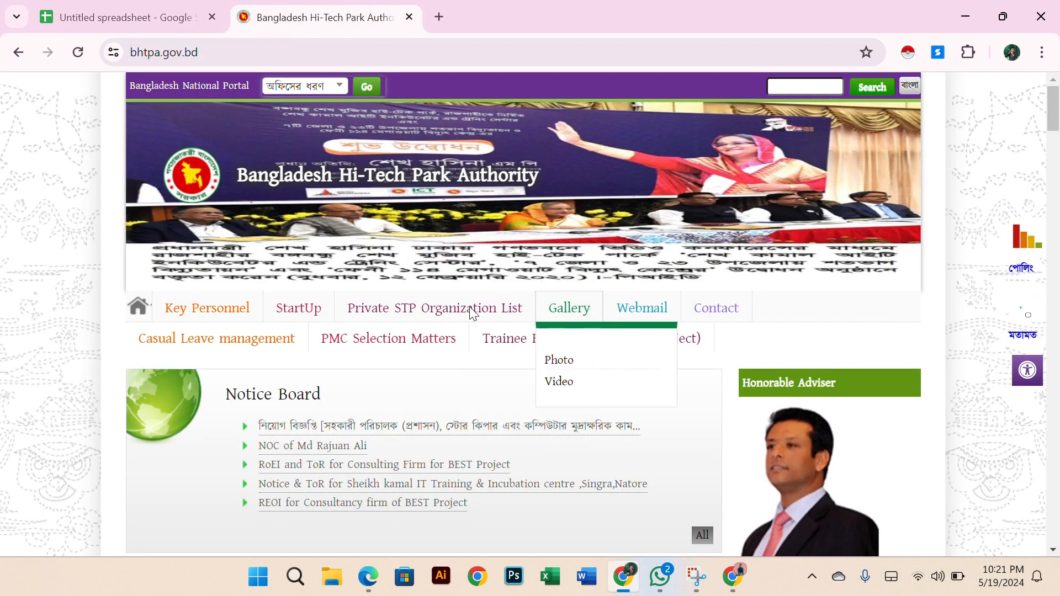
left_click(167, 12)
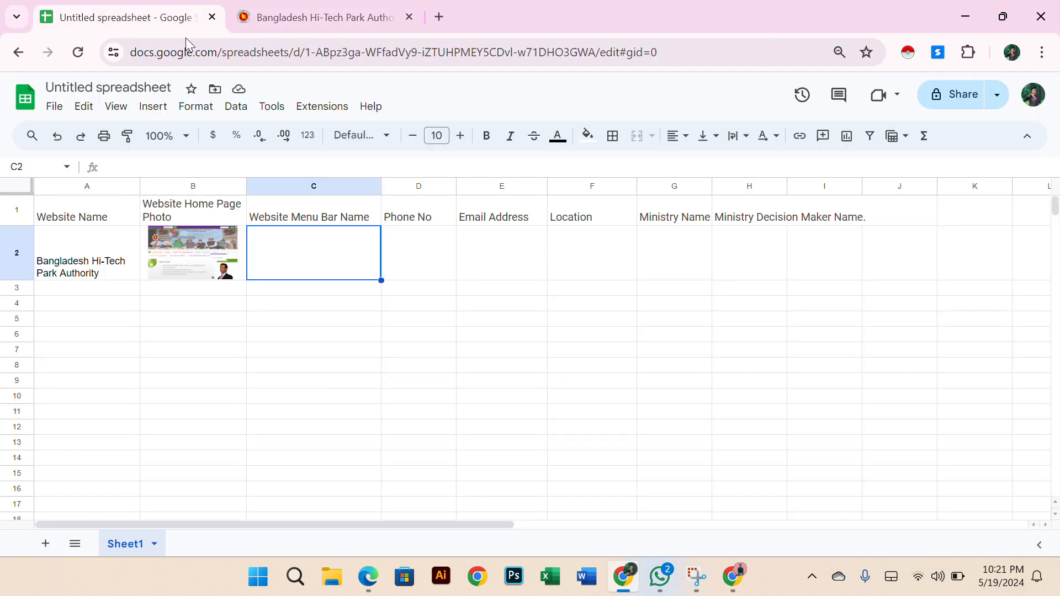
double_click(323, 254)
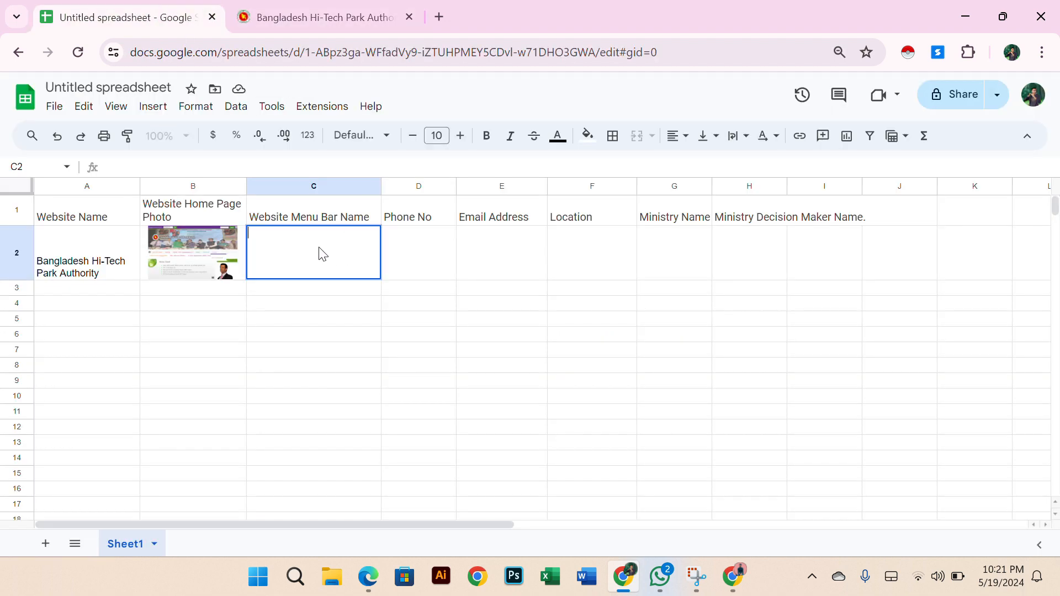
key("ctrl+v")
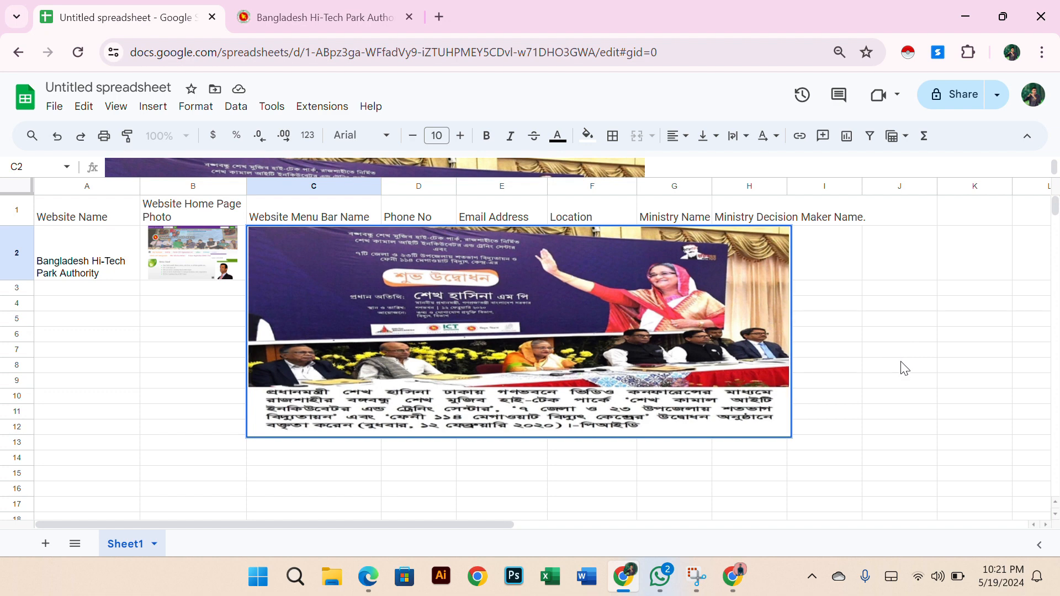
- Delete the pasted banner photo from cell C2, leaving the empty cell selected
key("Delete")
left_click(426, 267)
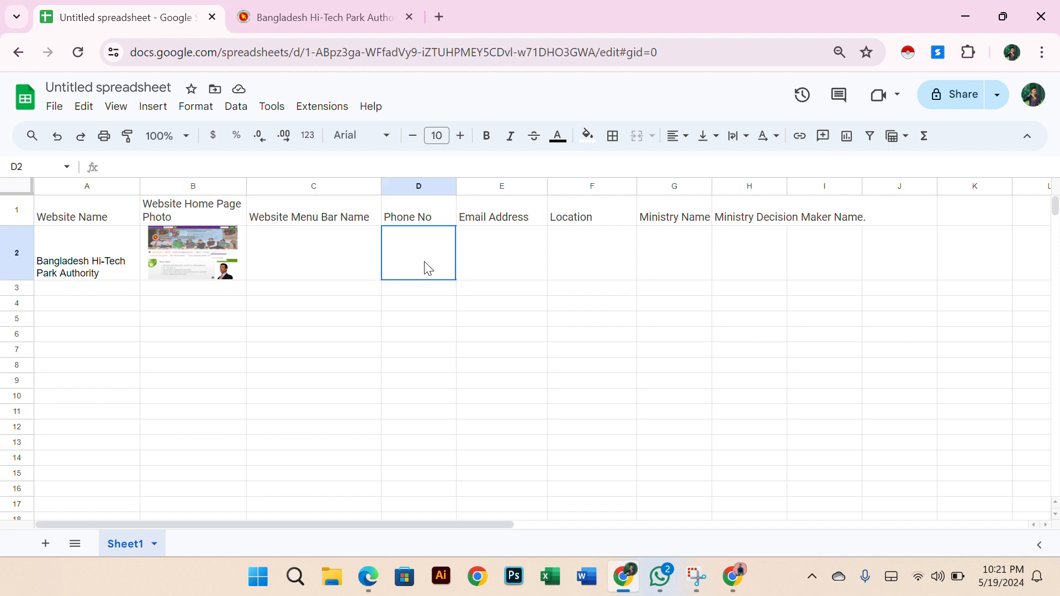
left_click(331, 267)
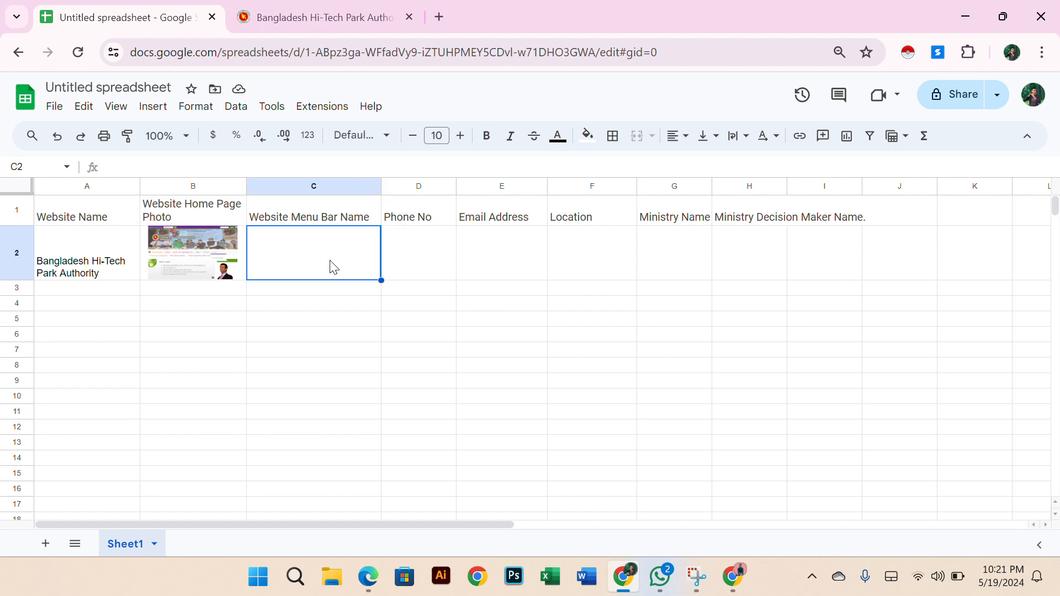
left_click(335, 293)
left_click(424, 267)
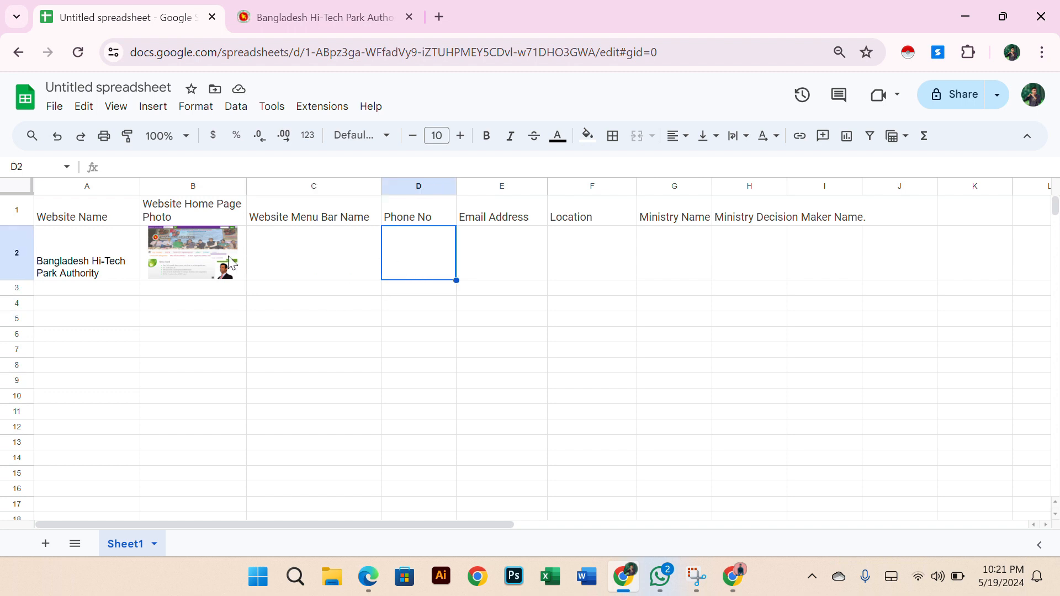
left_click(299, 261)
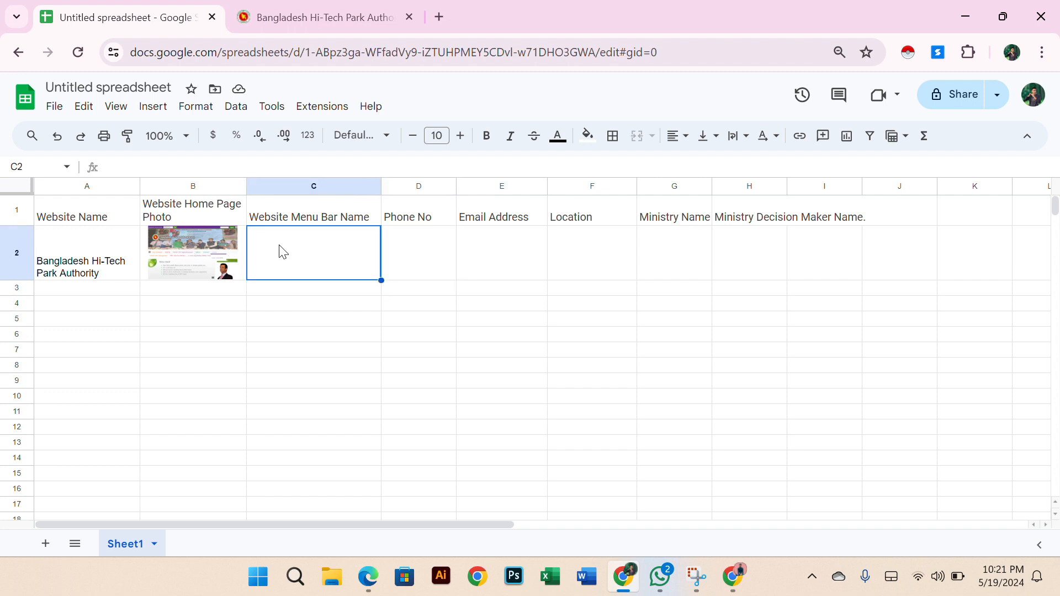
- Capture a screenshot of the Bangladesh Hi-Tech Park Authority home page including its menu bar, and paste it at cell C2
left_click(319, 16)
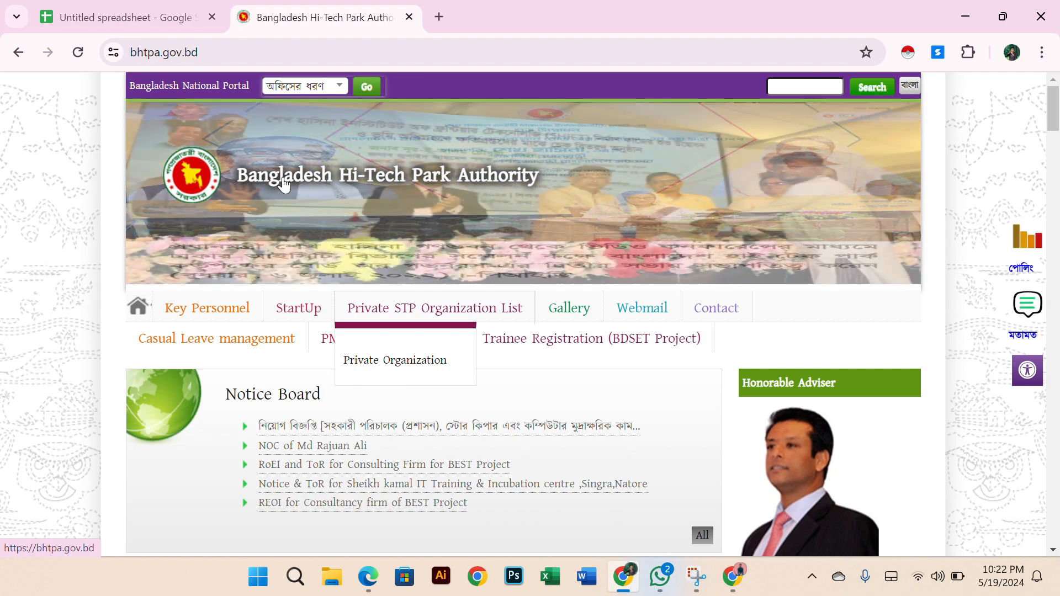
key("super+shift+s")
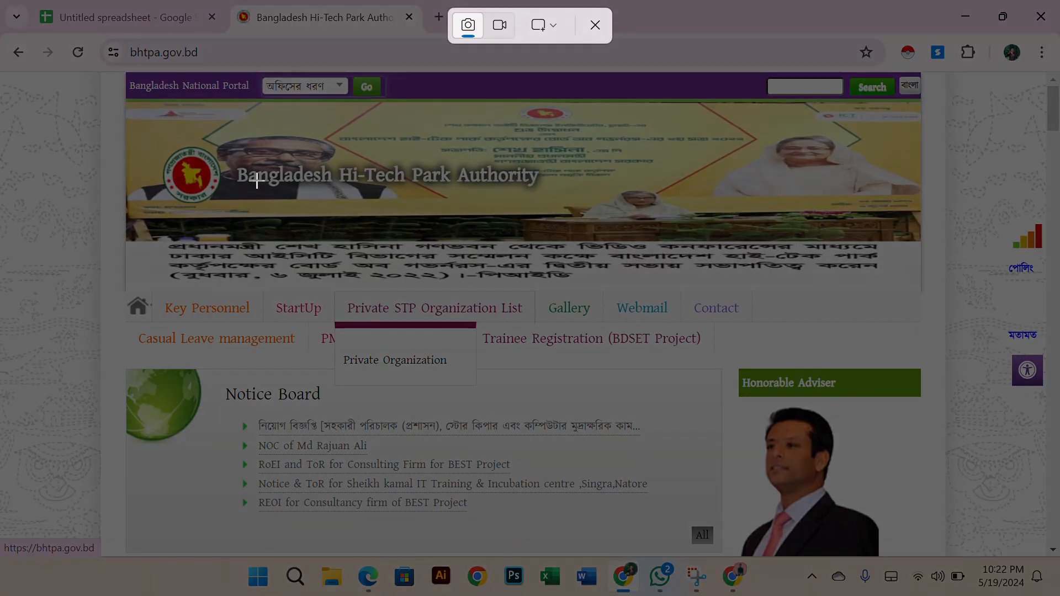
left_click_drag(127, 98, 923, 552)
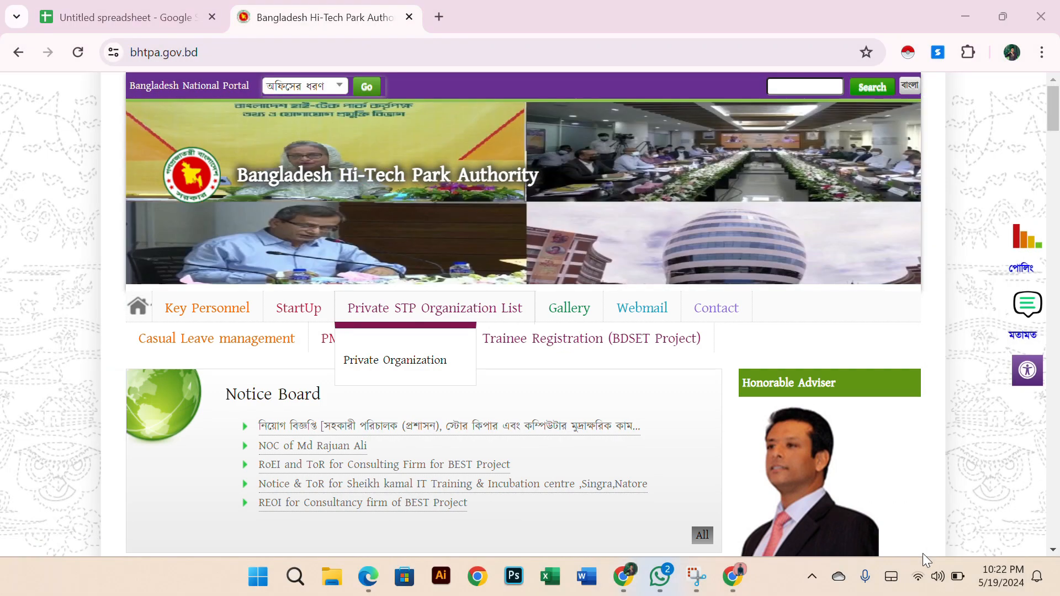
left_click(108, 6)
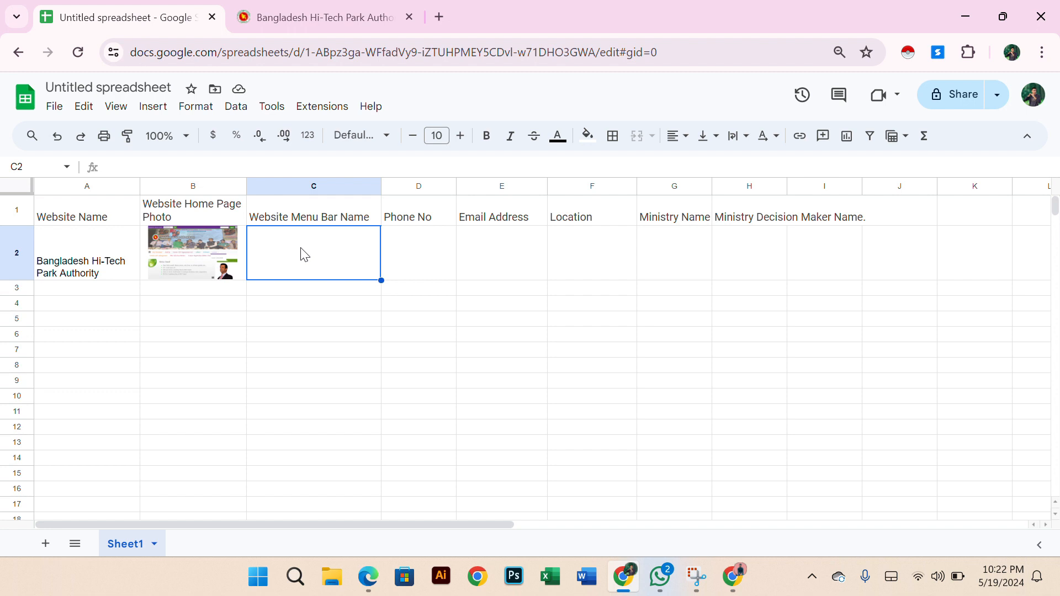
key("ctrl+v")
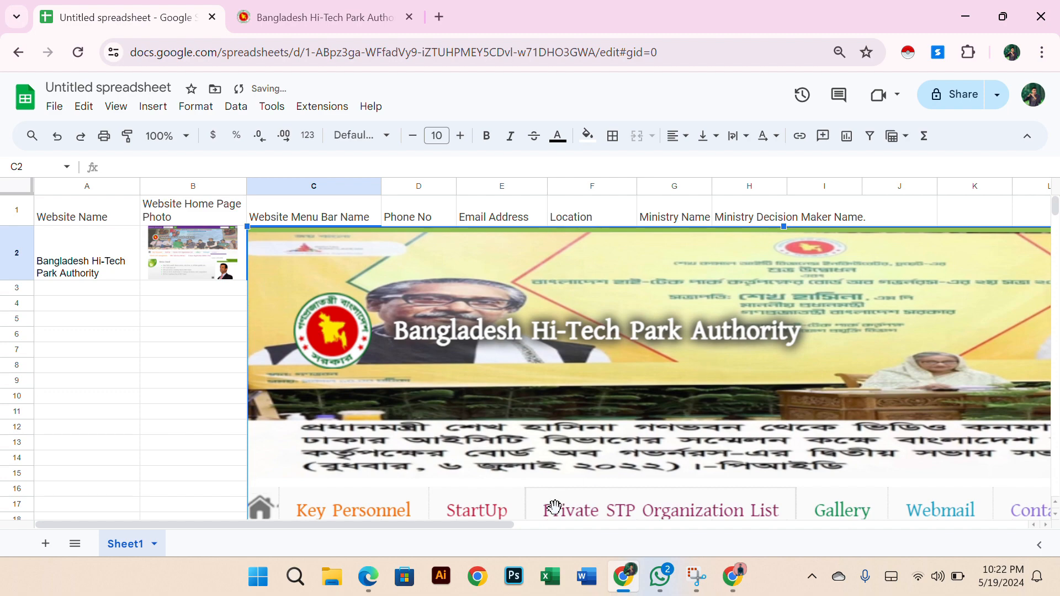
- Move the pasted menu bar screenshot over the sheet until its upper-left corner lies over cell B2
scroll(593, 379, "down", 3)
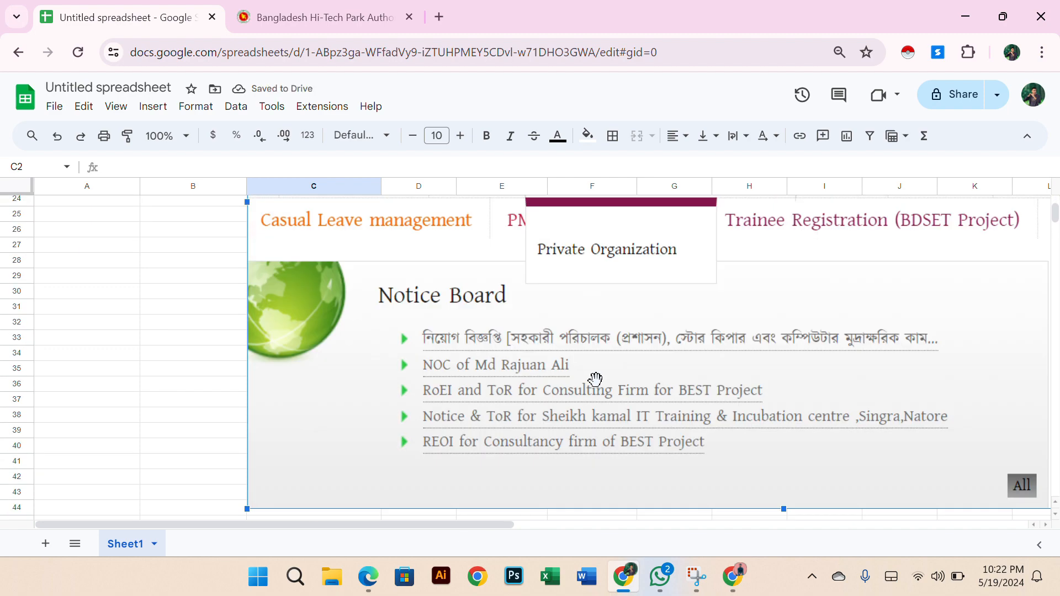
scroll(594, 379, "up", 8)
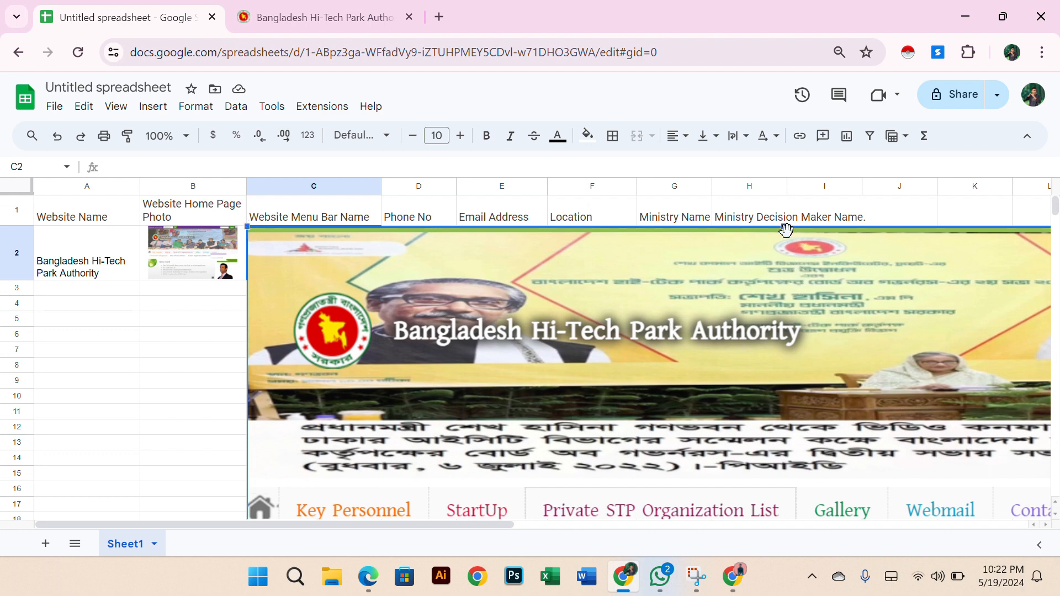
left_click_drag(784, 227, 453, 266)
left_click_drag(828, 326, 681, 423)
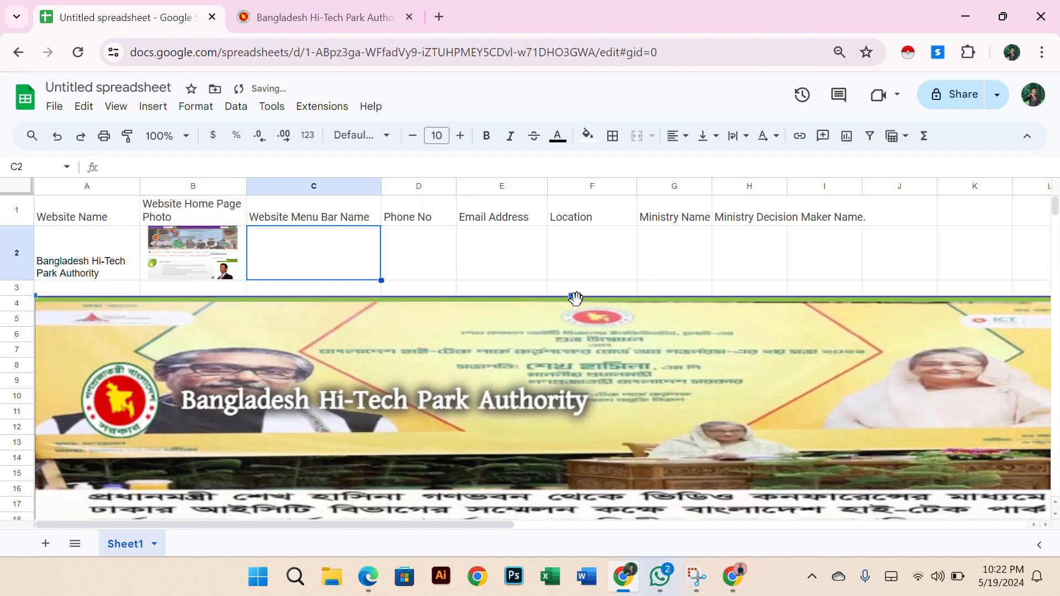
left_click_drag(573, 301, 753, 355)
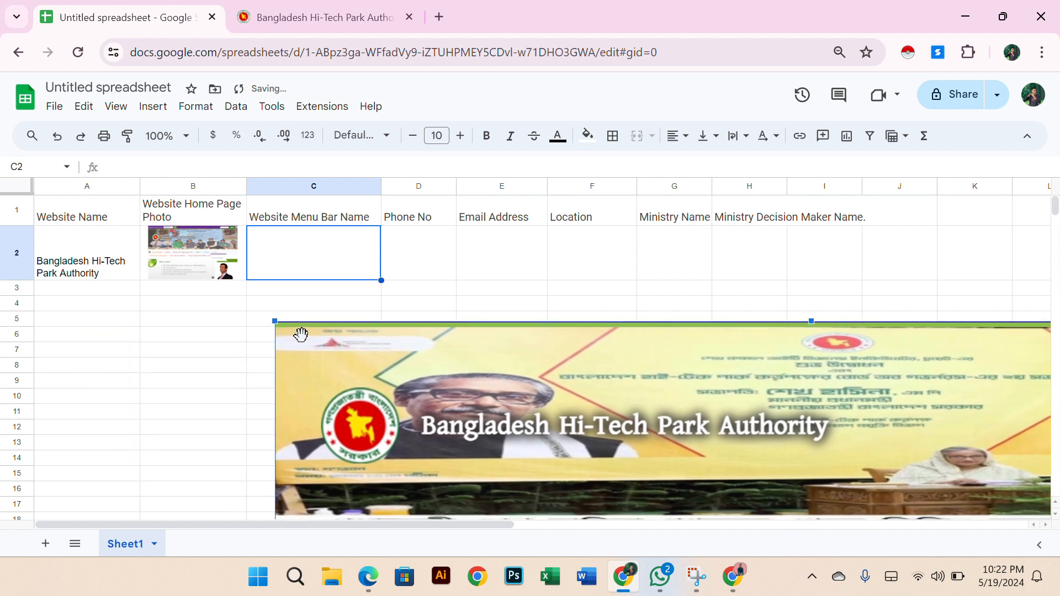
left_click(274, 326)
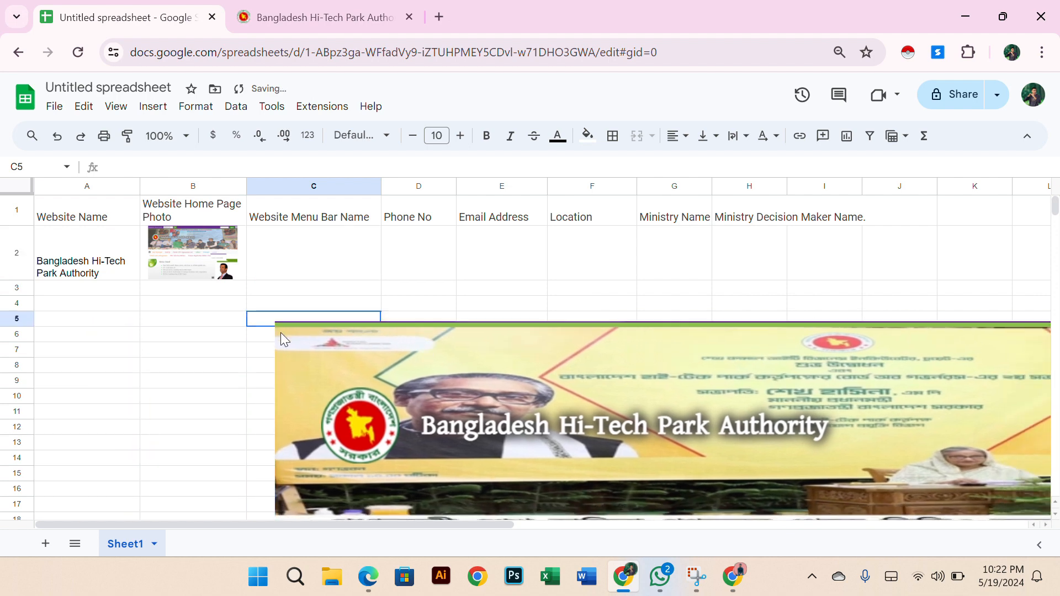
left_click(301, 345)
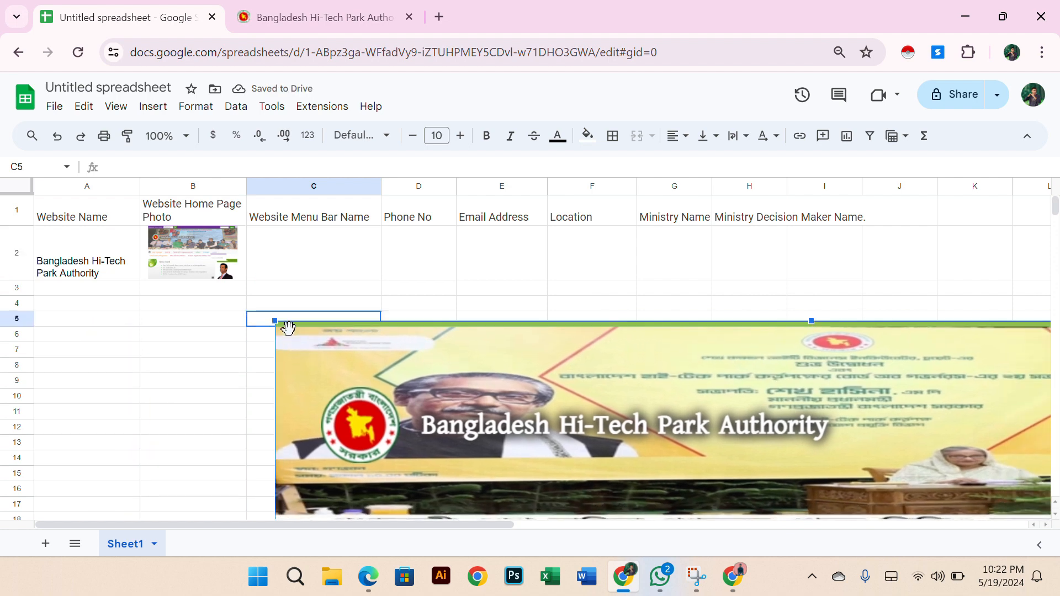
left_click_drag(276, 322, 206, 286)
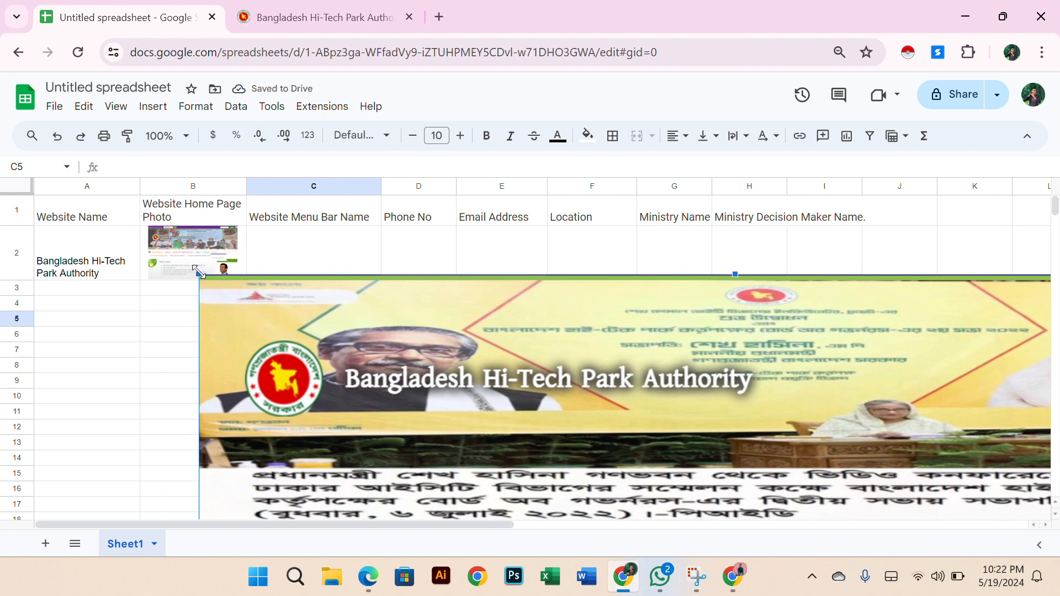
- Shrink the pasted menu bar screenshot until it is narrower than column C and about as tall as row 2
left_click_drag(197, 271, 903, 513)
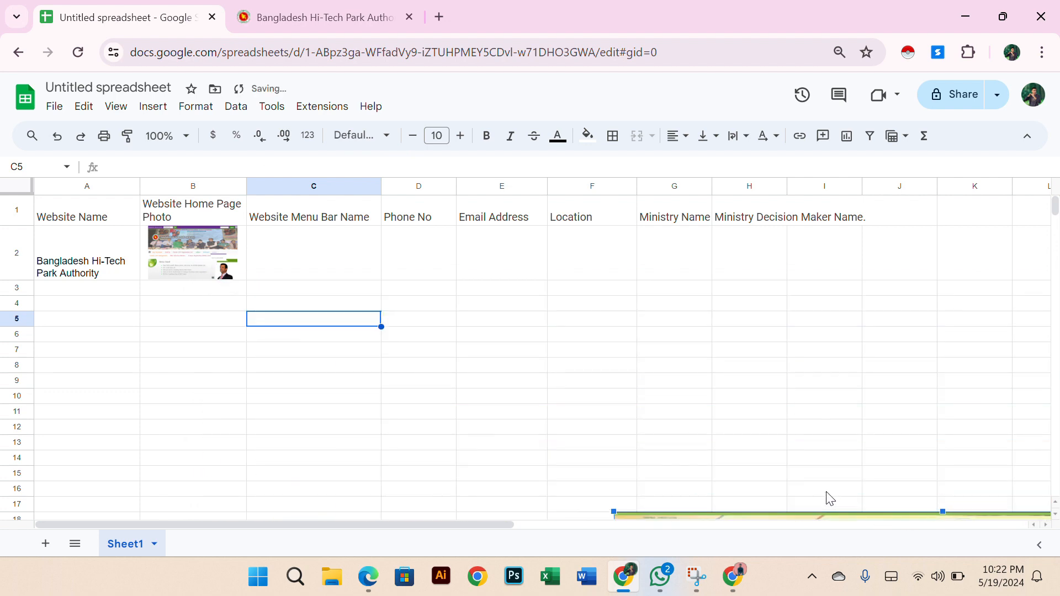
left_click_drag(787, 515, 345, 225)
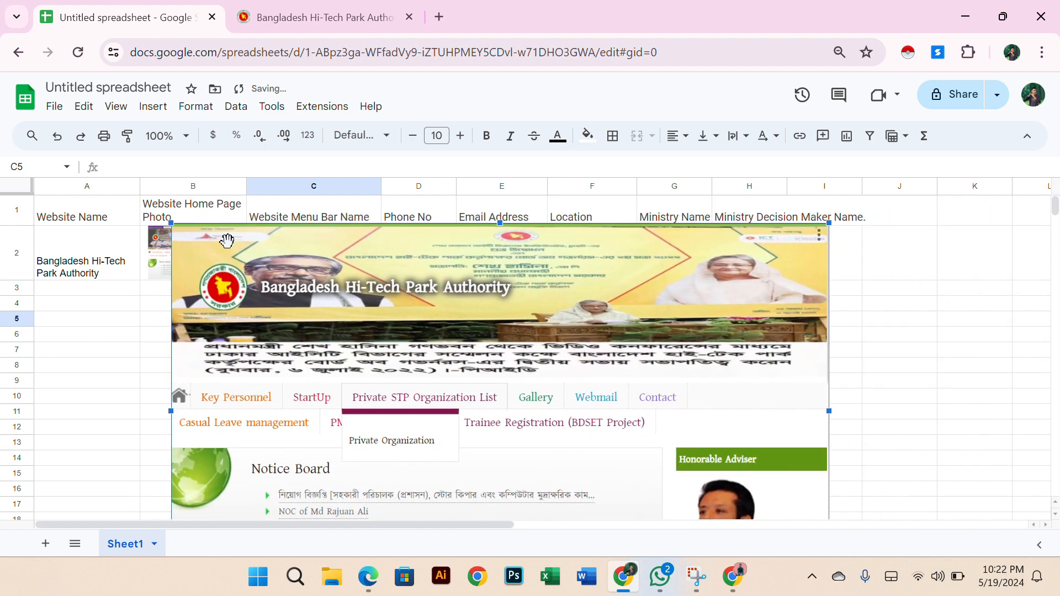
left_click_drag(171, 223, 470, 253)
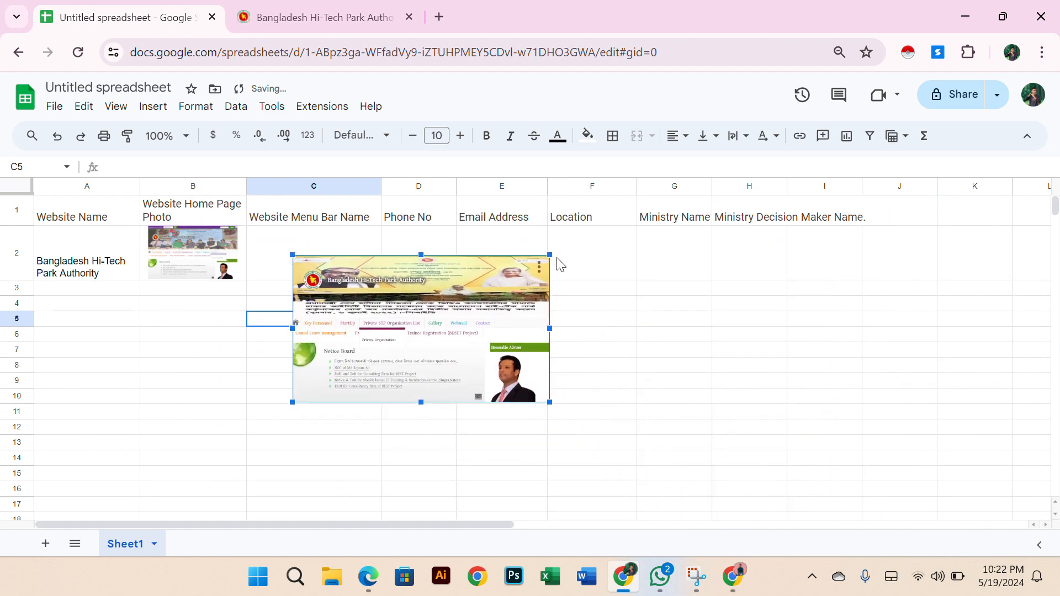
left_click_drag(550, 253, 393, 344)
left_click(450, 353)
- Move the shrunken menu bar screenshot into cell C2 under the Website Menu Bar Name header
left_click_drag(329, 370, 305, 256)
left_click(336, 381)
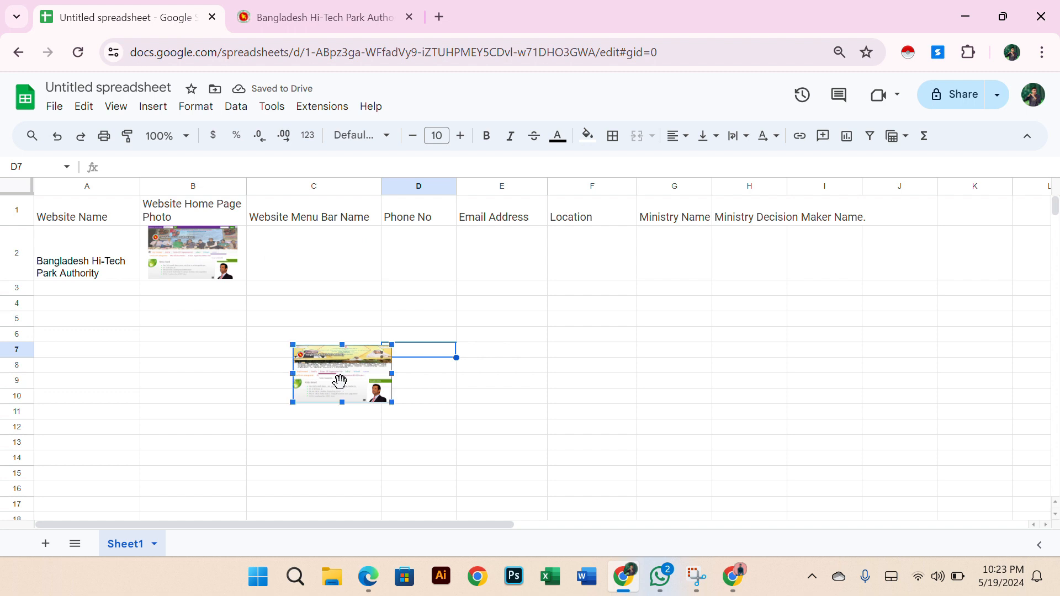
left_click_drag(338, 381, 307, 256)
left_click(422, 271)
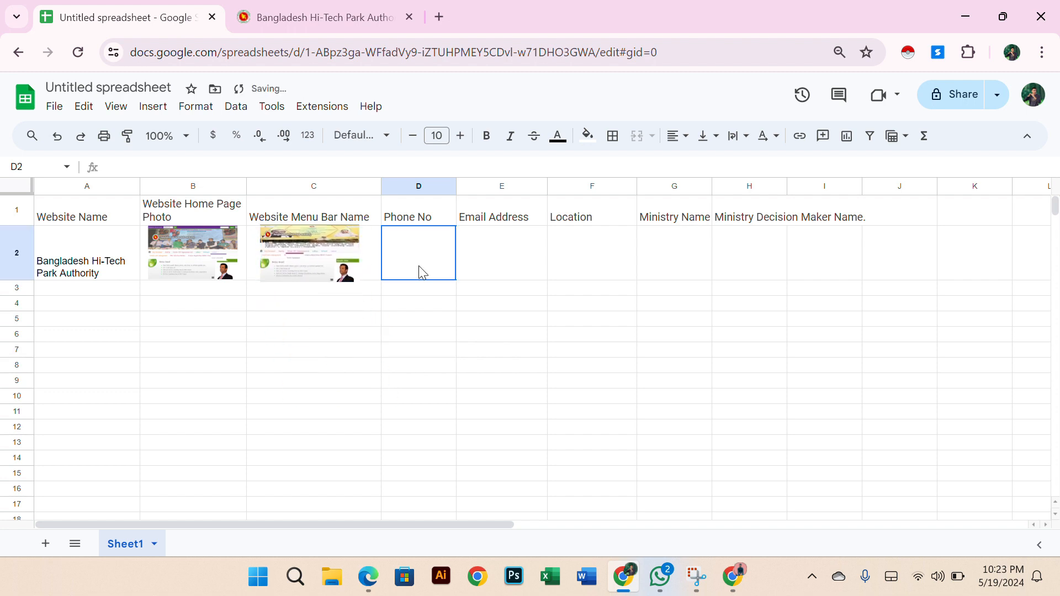
- Widen the menu bar screenshot slightly and nudge its position over cell C2
left_click(338, 260)
left_click_drag(336, 256, 338, 256)
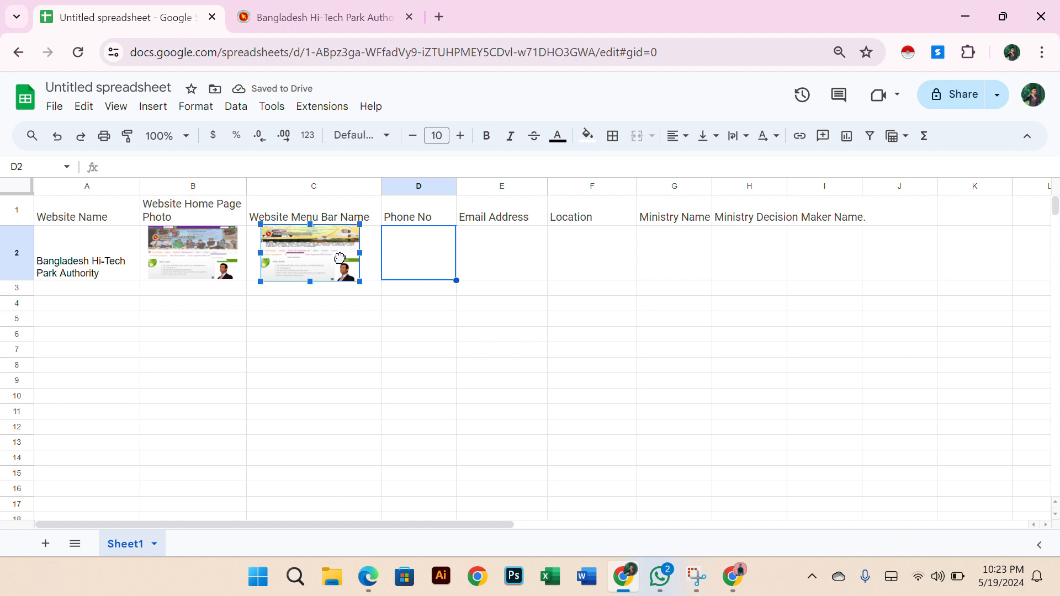
left_click(356, 303)
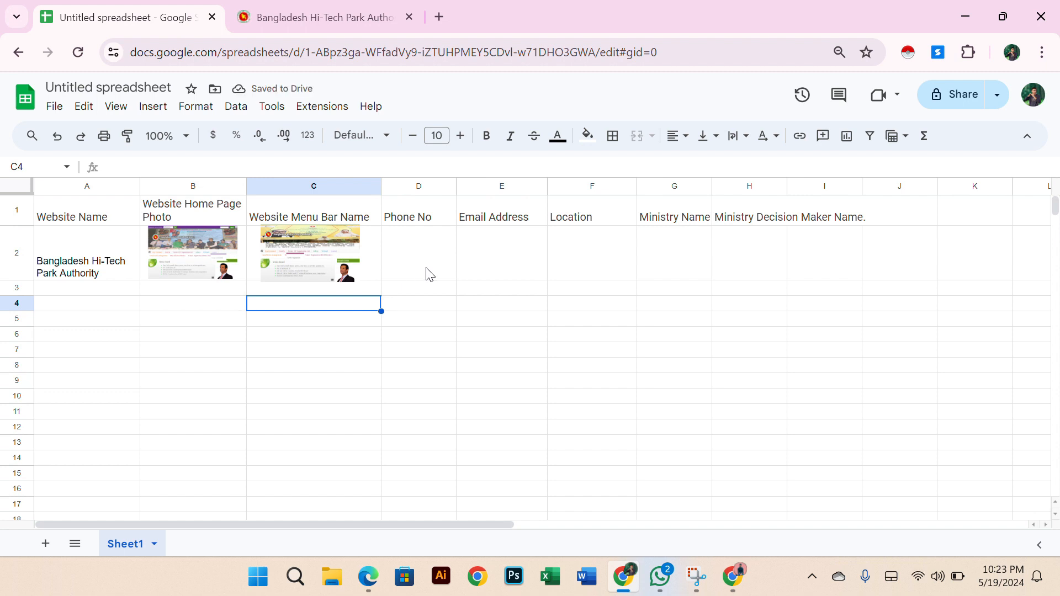
left_click(315, 248)
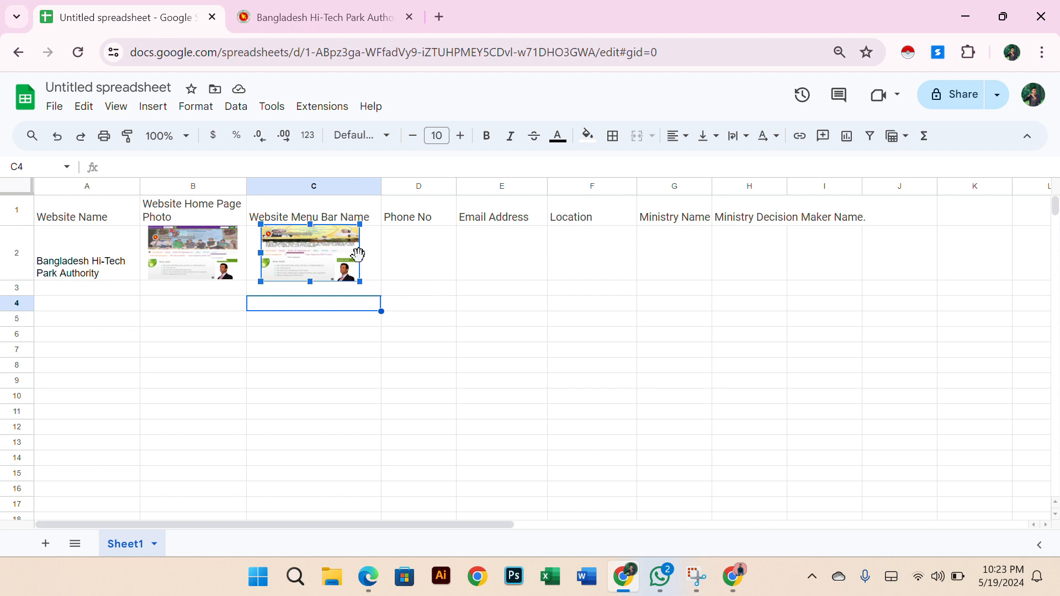
mouse_move(360, 253)
left_mouse_down()
mouse_move(387, 254)
mouse_move(362, 253)
left_mouse_up()
left_click(361, 225)
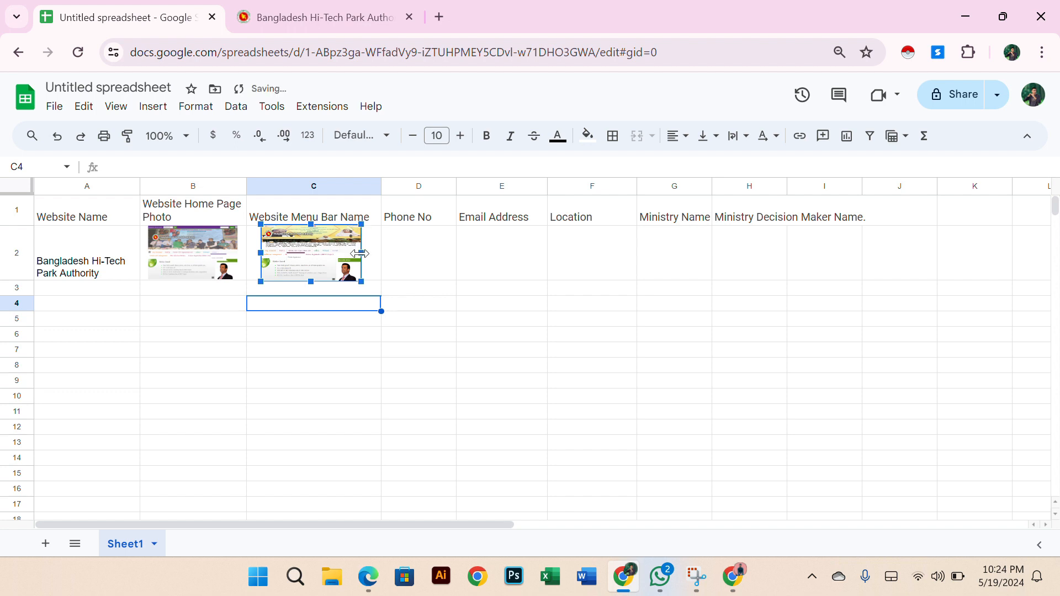
left_click(389, 261)
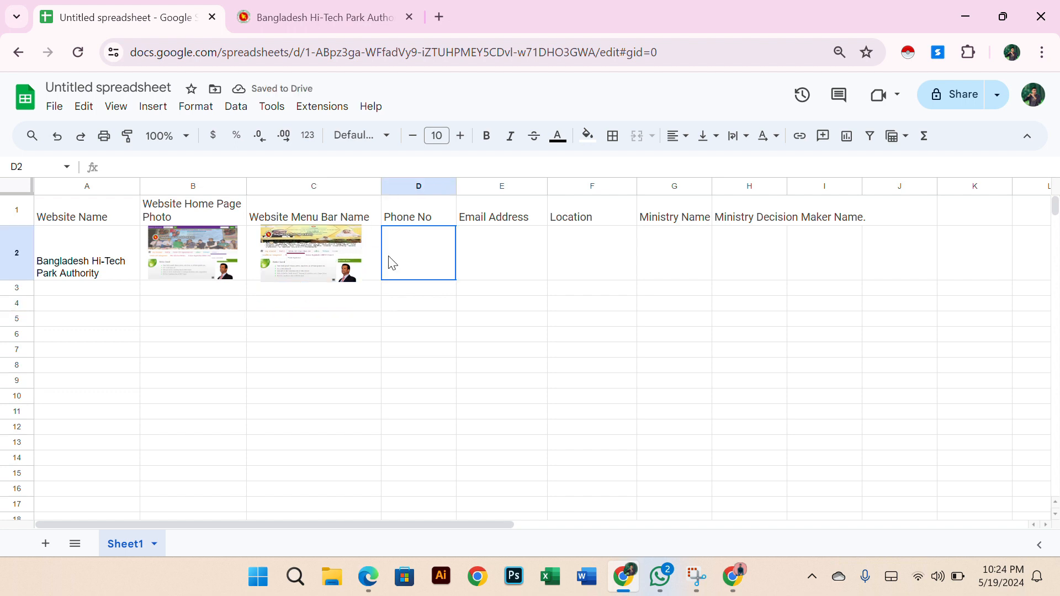
left_click(348, 251)
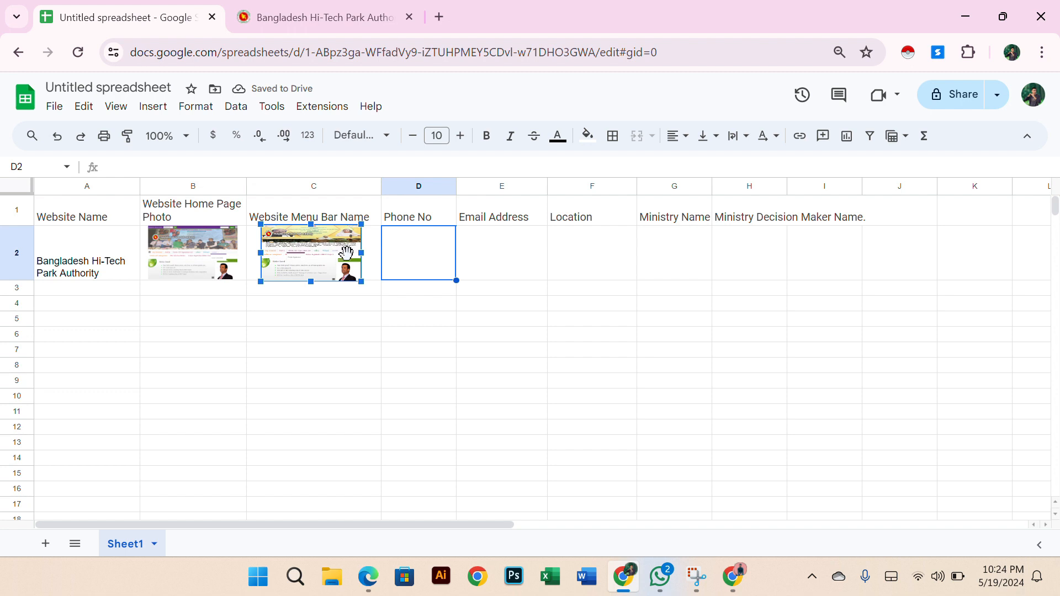
left_click(355, 289)
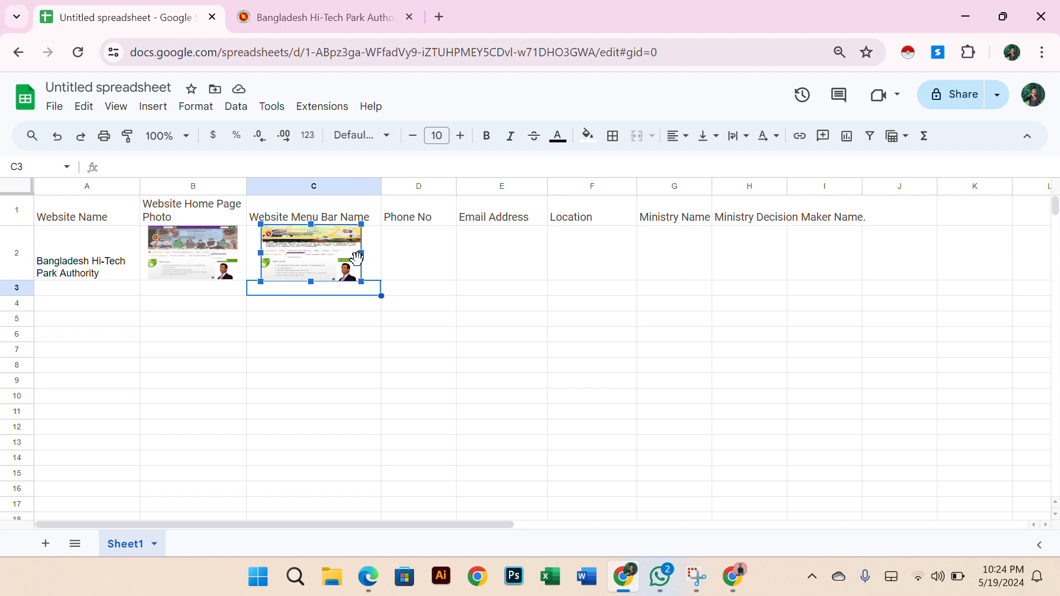
left_click_drag(339, 255, 344, 253)
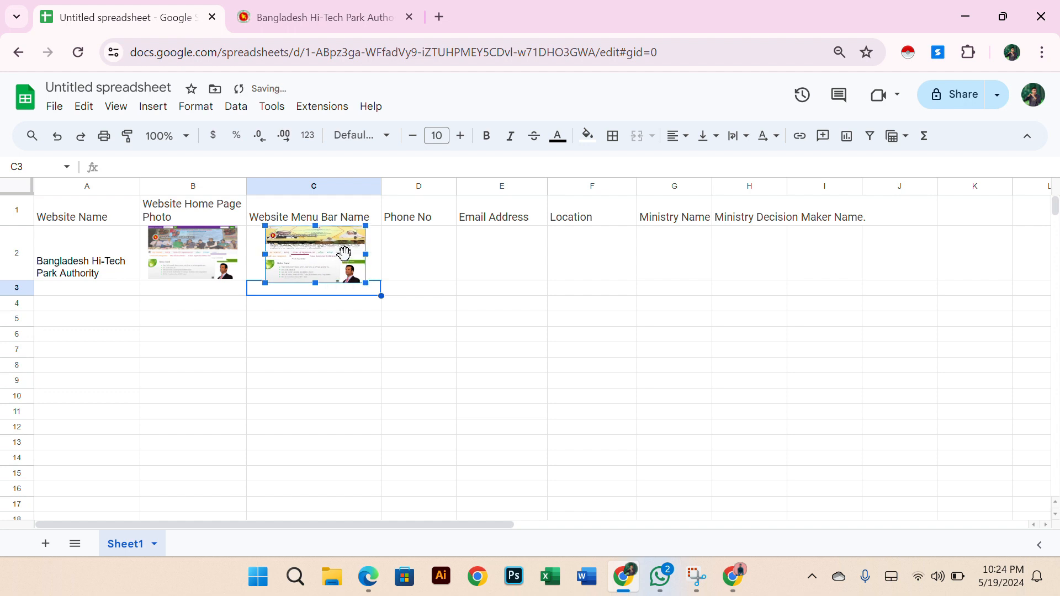
left_click(428, 262)
left_click(354, 253)
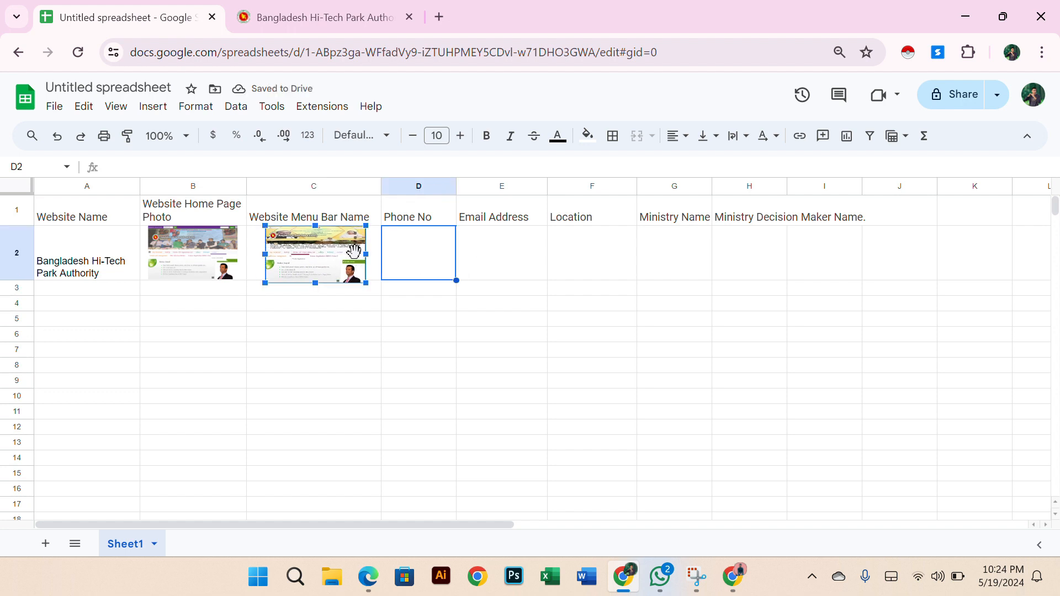
- Delete the menu bar screenshot lying over cell C2 and select the empty cell
left_click_drag(354, 253, 343, 264)
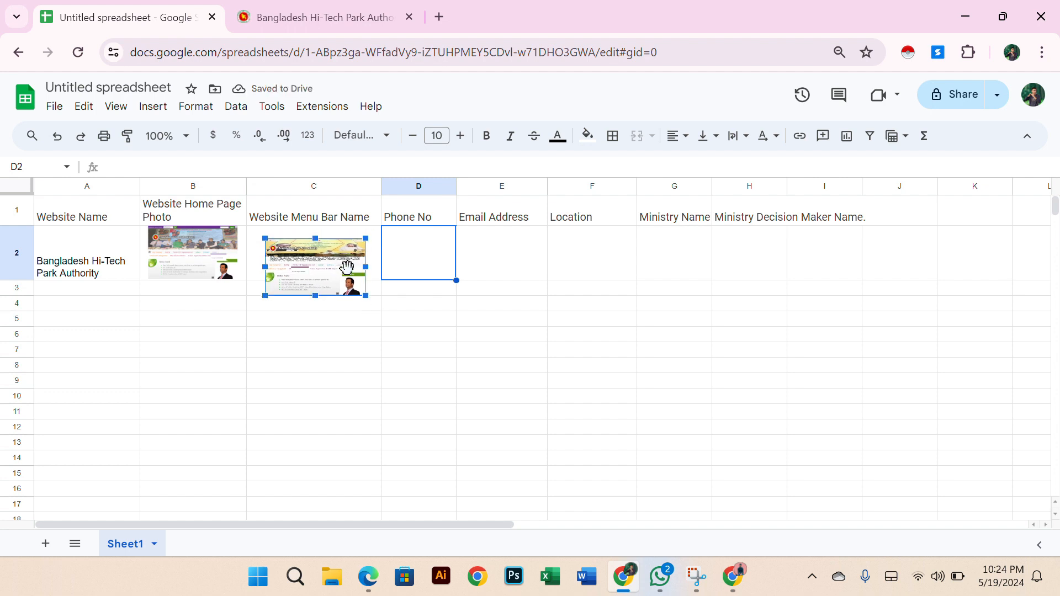
key("Delete")
left_click(349, 273)
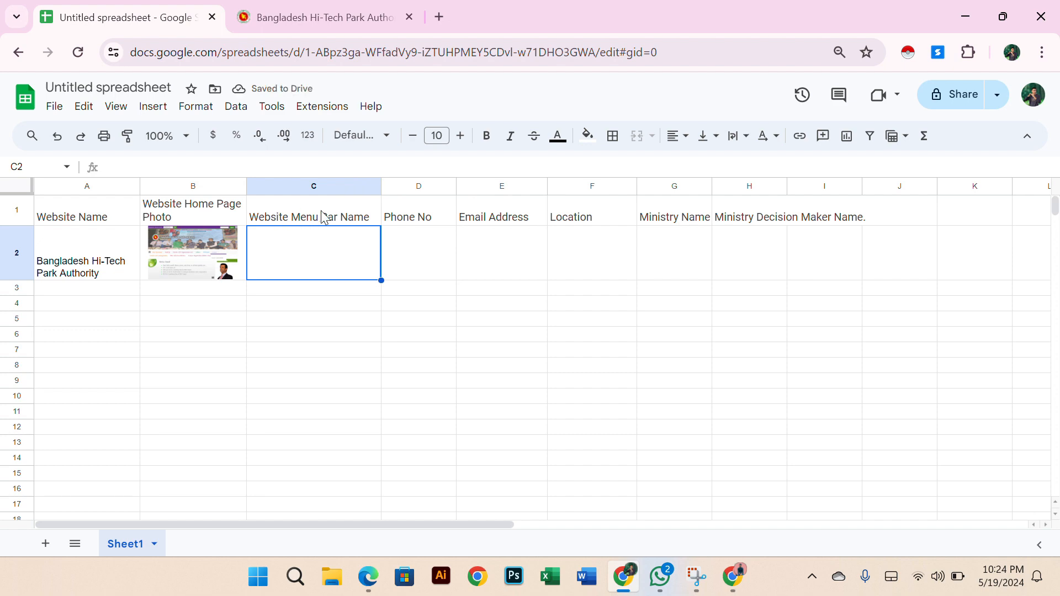
left_click(330, 4)
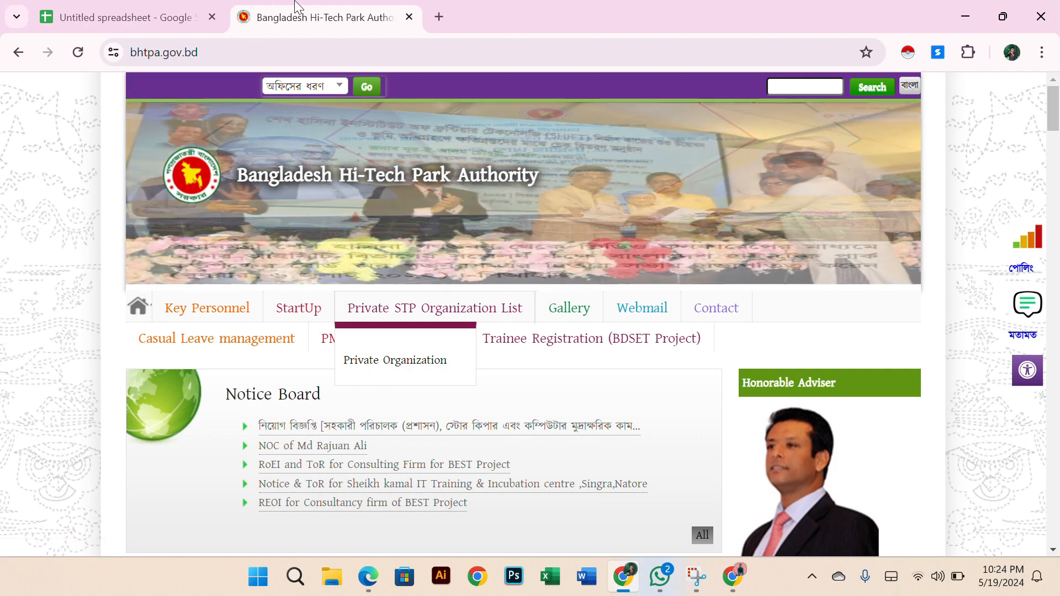
left_click(166, 14)
double_click(294, 236)
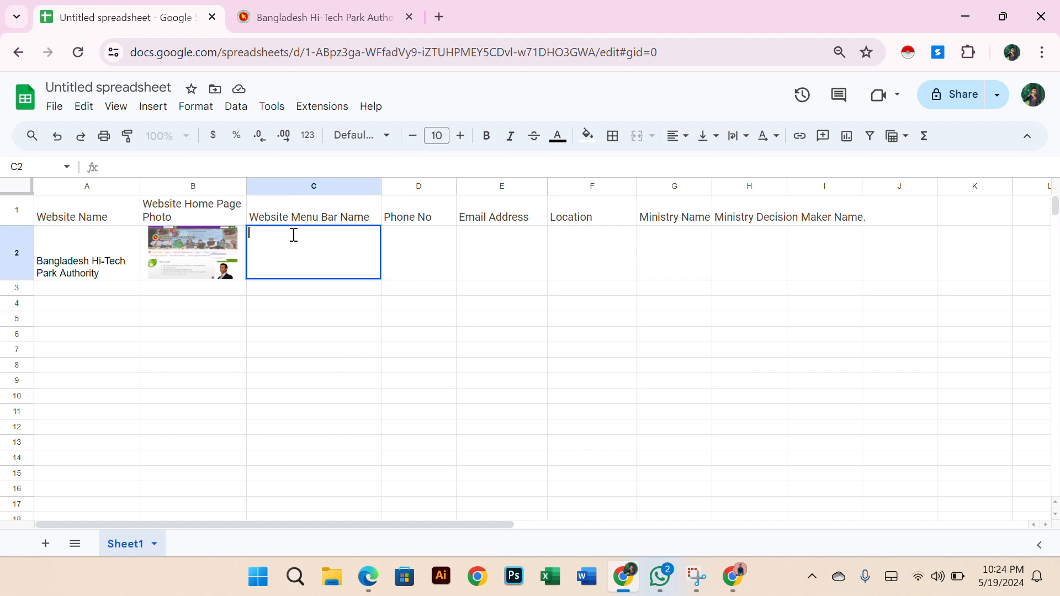
key("ctrl+v")
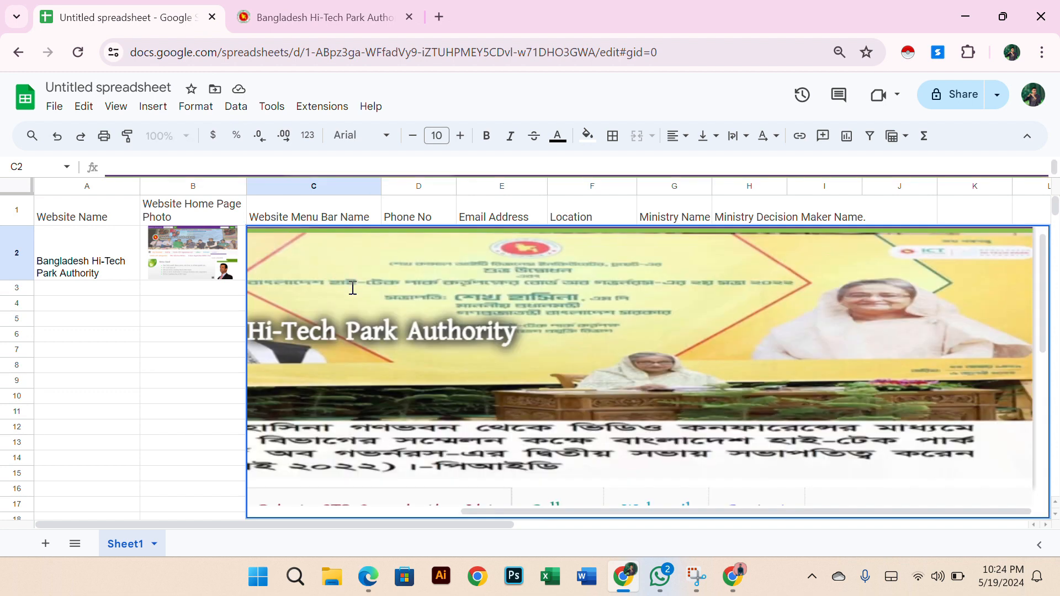
scroll(456, 341, "up", 1)
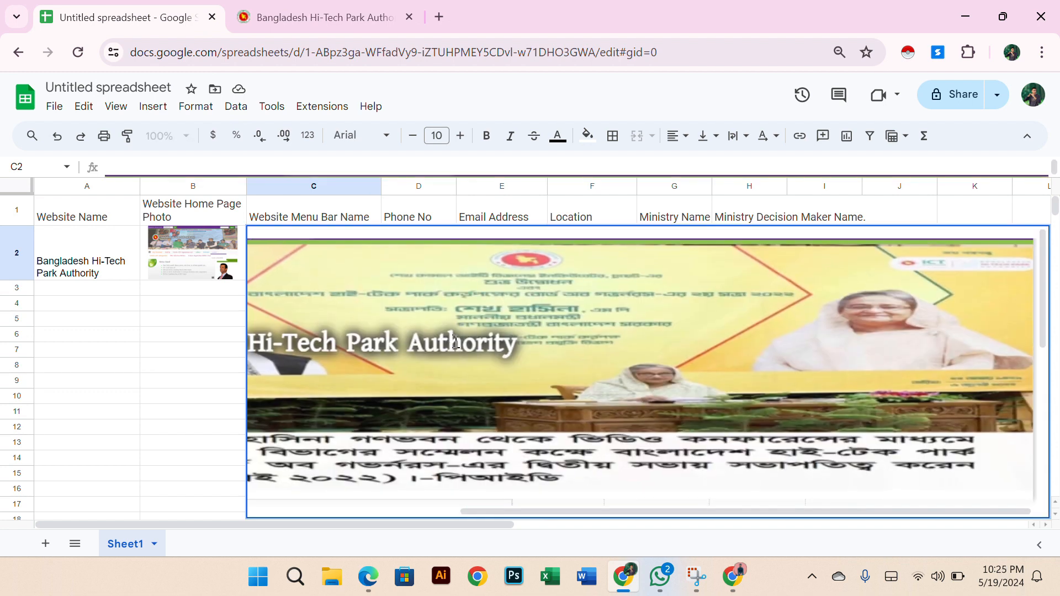
key("Escape")
key("Escape")
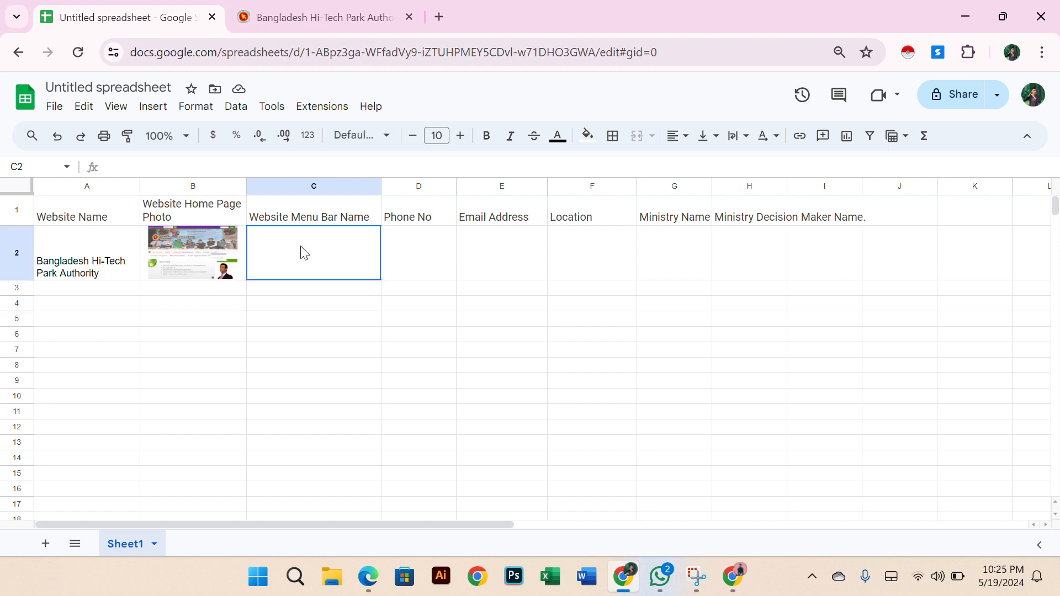
- Enter "Bangladesh National Portal" in cell C2 as the website's menu bar name
type("ba")
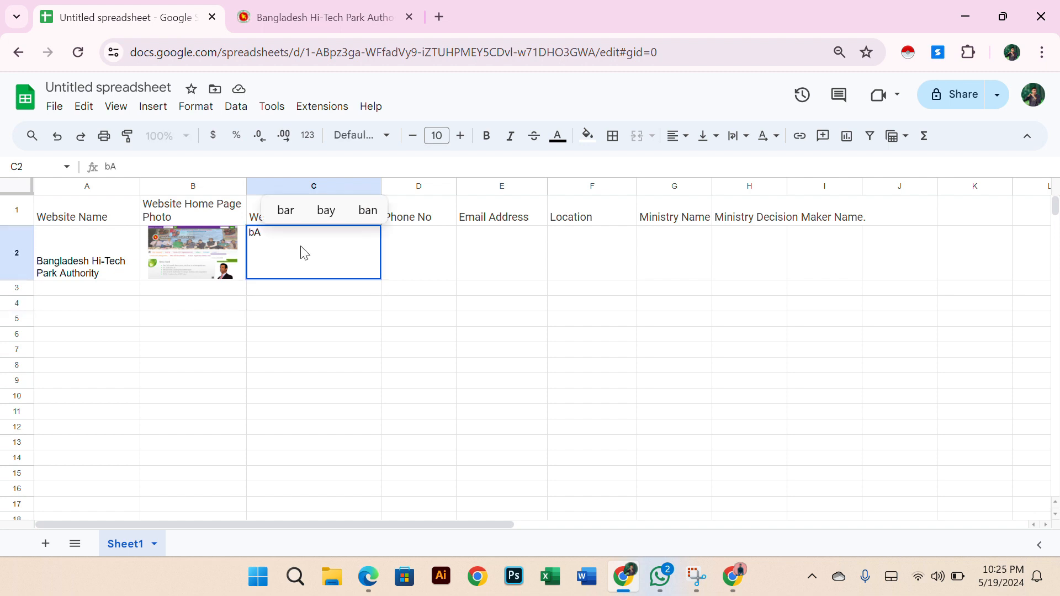
key("BackSpace")
key("BackSpace")
type("ba")
key("BackSpace")
key("BackSpace")
type("B")
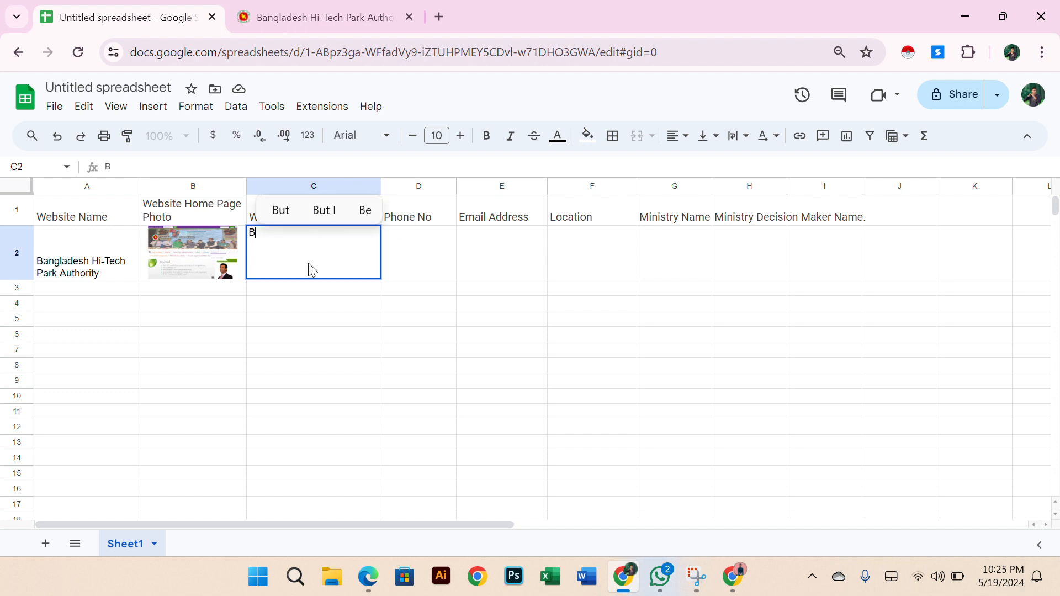
type("A")
key("BackSpace")
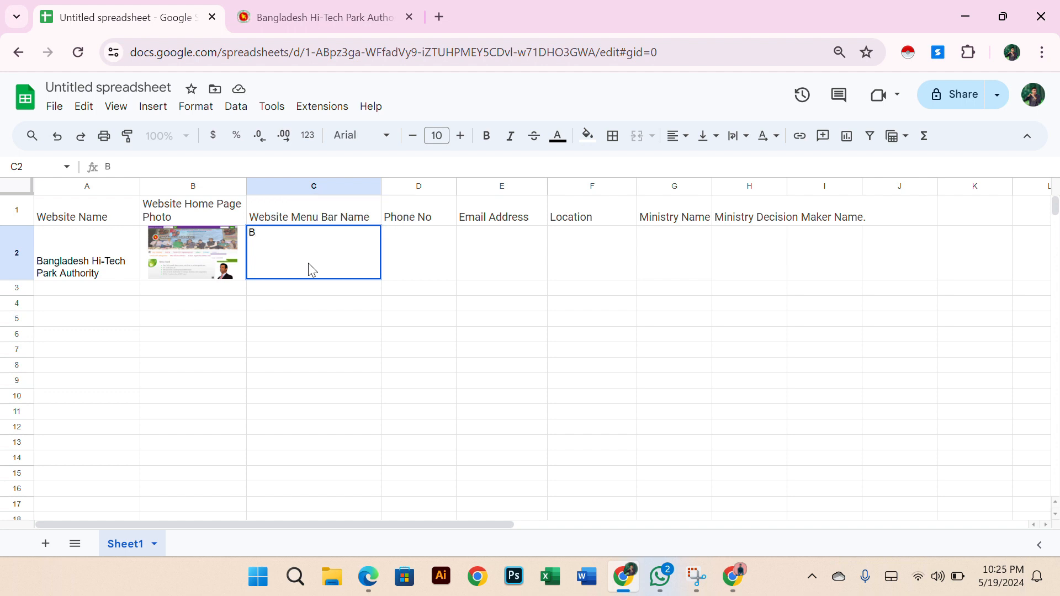
type("angla")
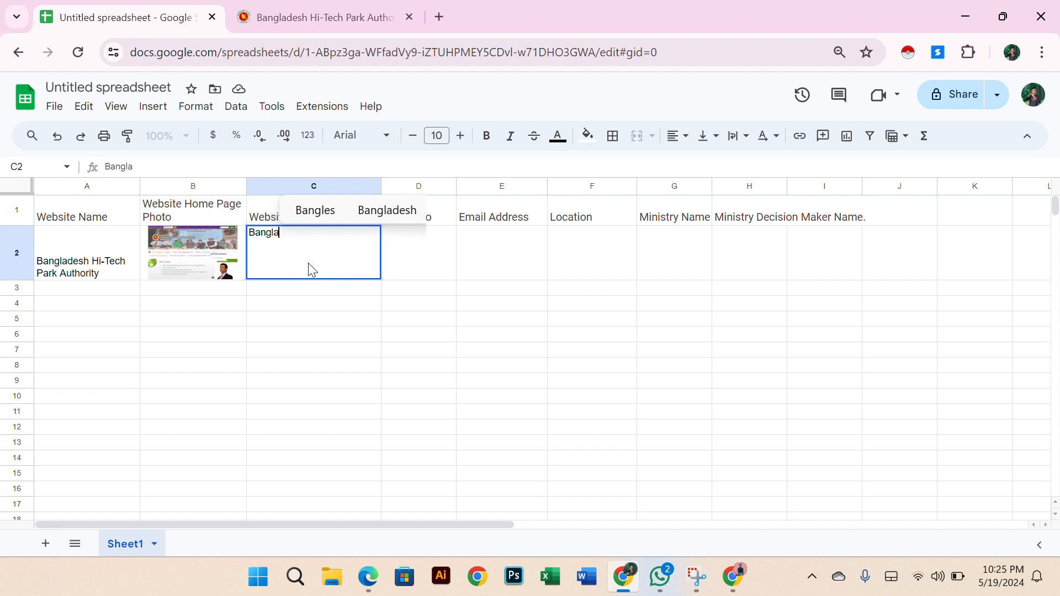
type("desh n")
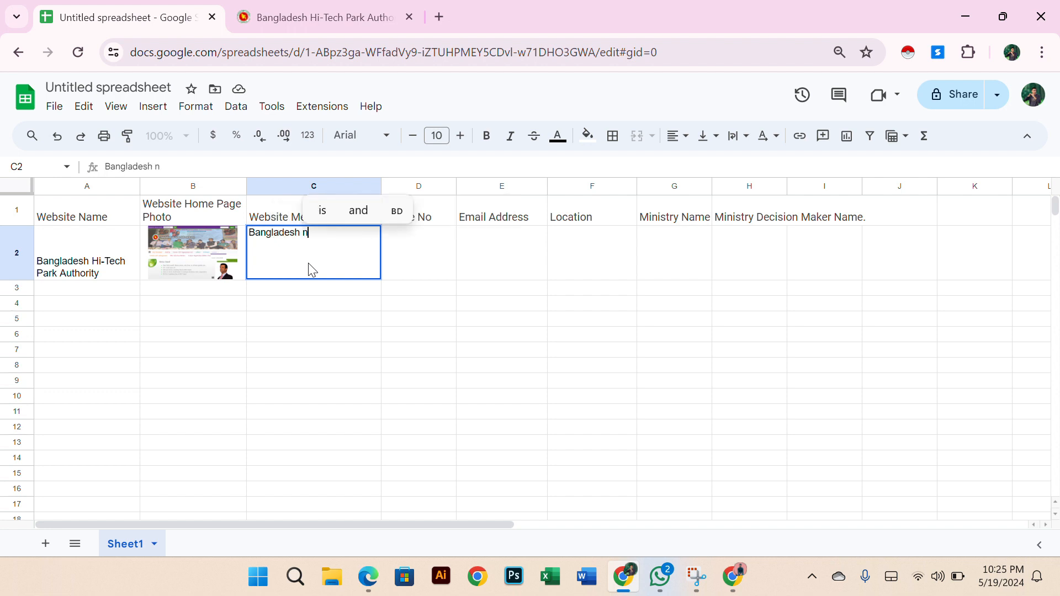
key("BackSpace")
type("National Pa")
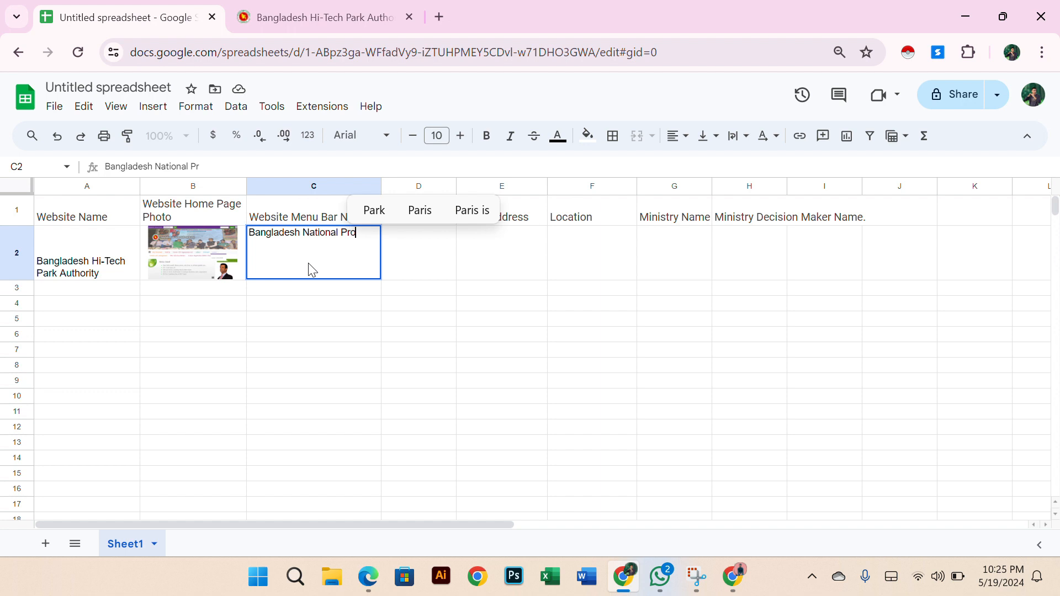
key("BackSpace")
type("r")
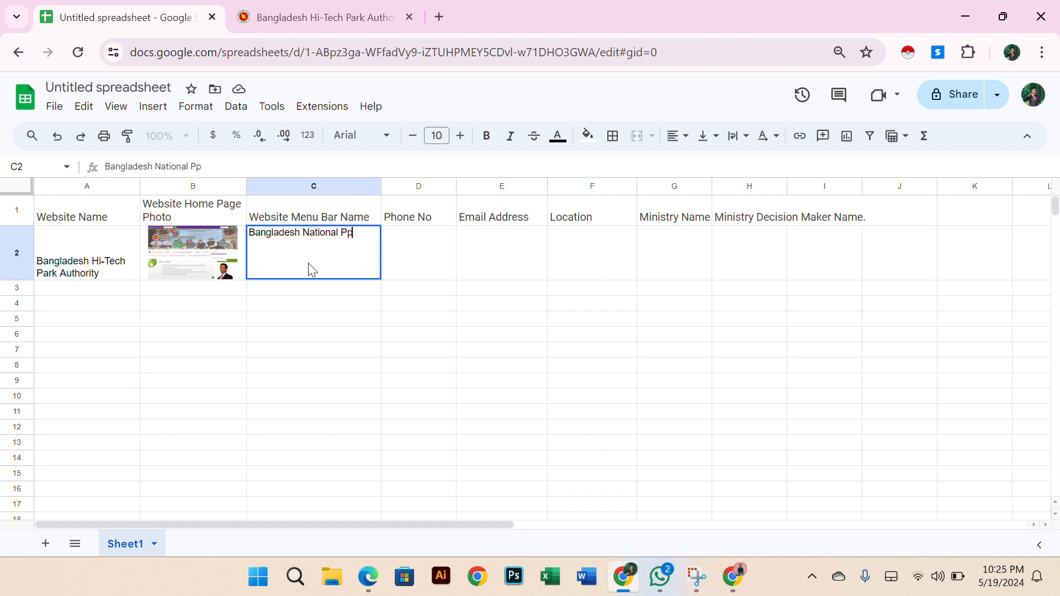
key("BackSpace")
type("ortal")
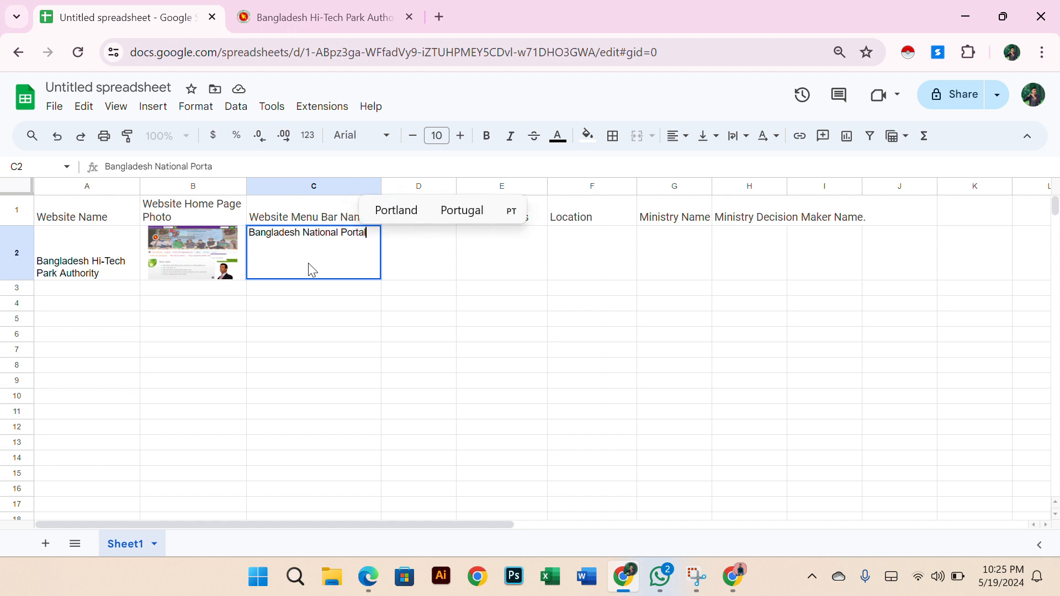
left_click(426, 291)
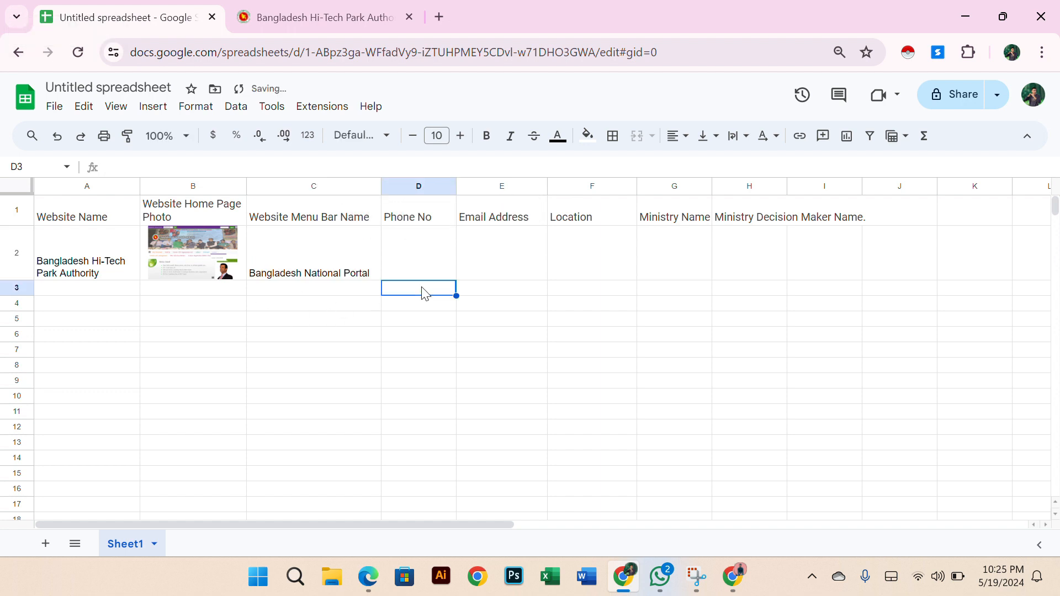
- Select Phone No cell D2, and bring up the contact details on the Bangladesh Hi-Tech Park Authority site's "Contact with BHTPA" page
left_click(417, 255)
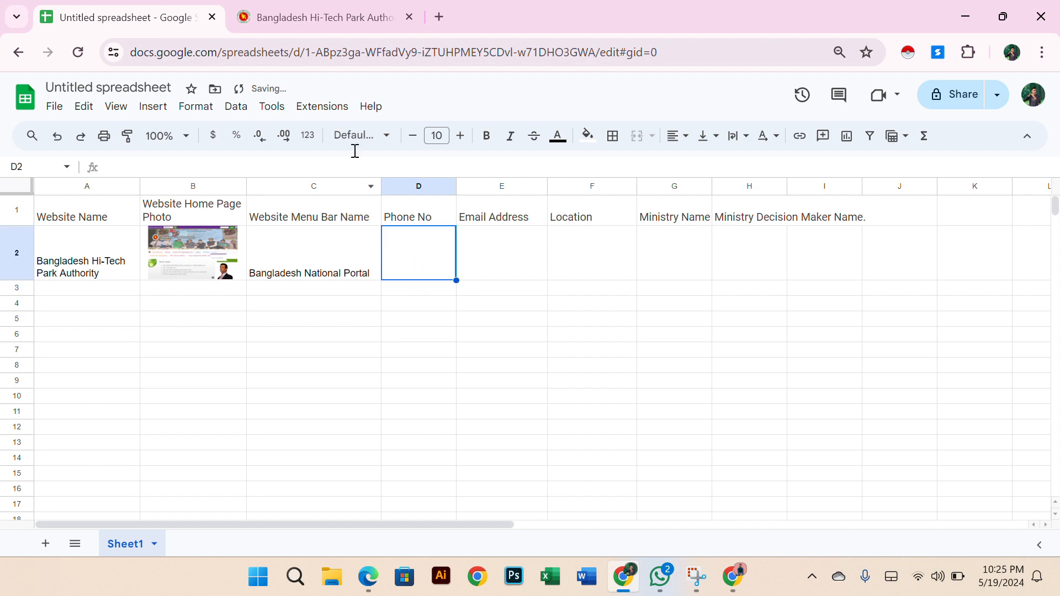
left_click(296, 18)
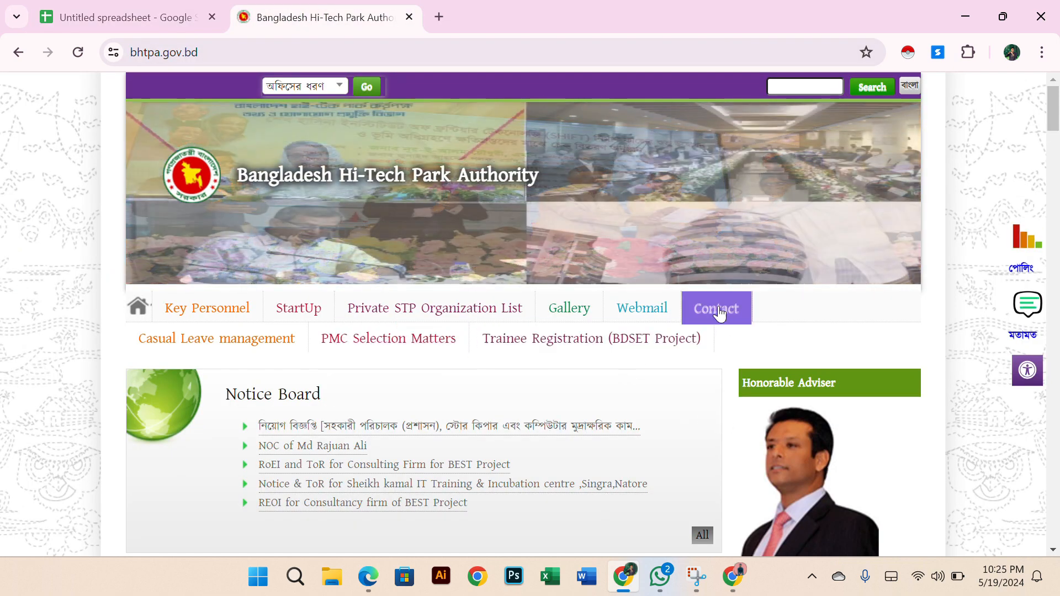
mouse_move(717, 309)
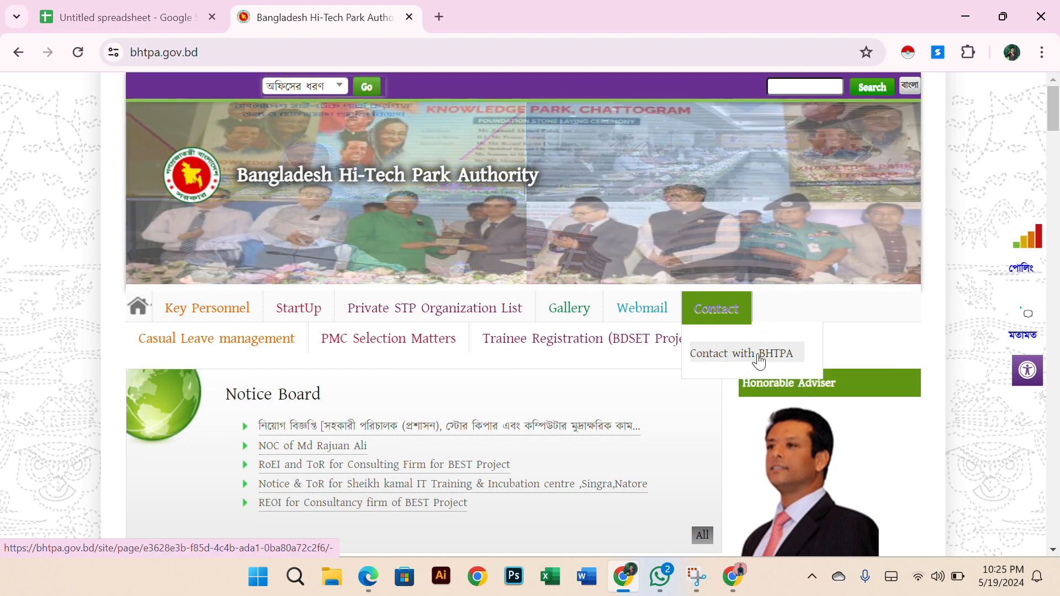
left_click(757, 355)
mouse_move(529, 319)
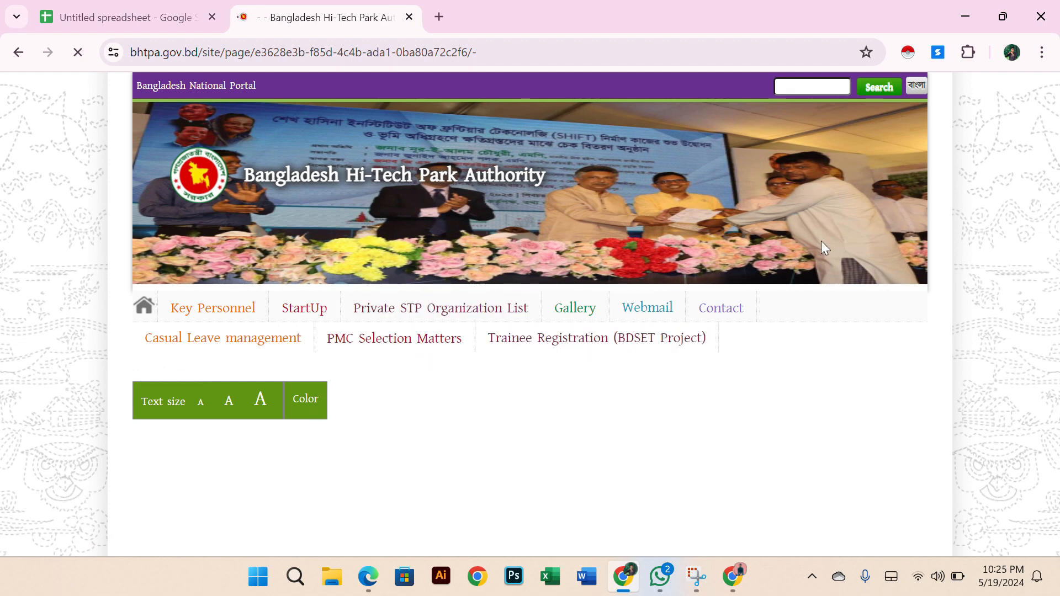
scroll(602, 182, "down", 8)
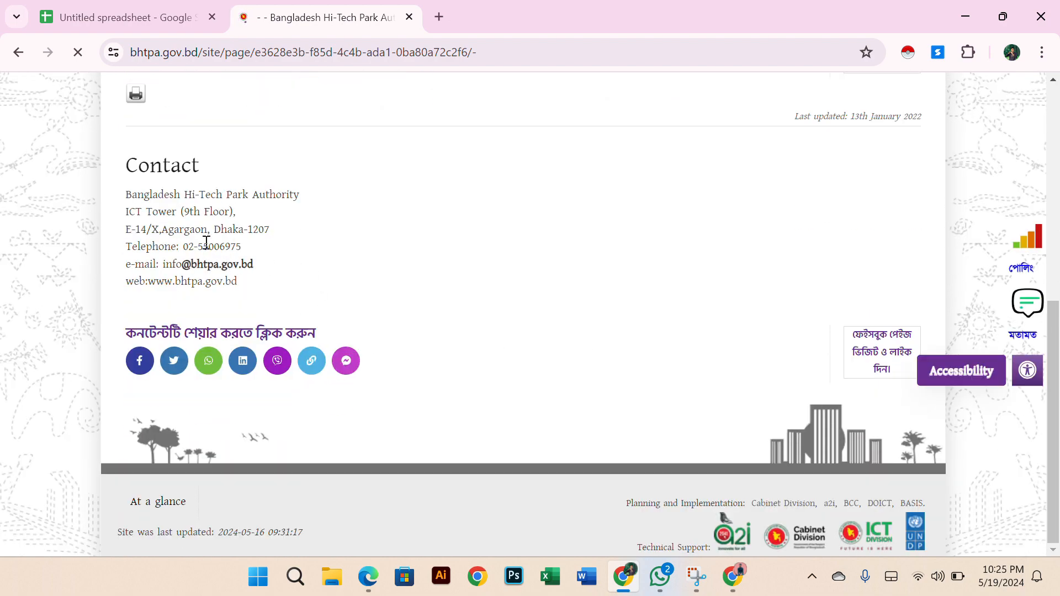
- Copy the telephone number from the Bangladesh Hi-Tech Park Authority contact page into Phone No cell D2 of the spreadsheet
left_click_drag(203, 248, 182, 248)
key("ctrl+c")
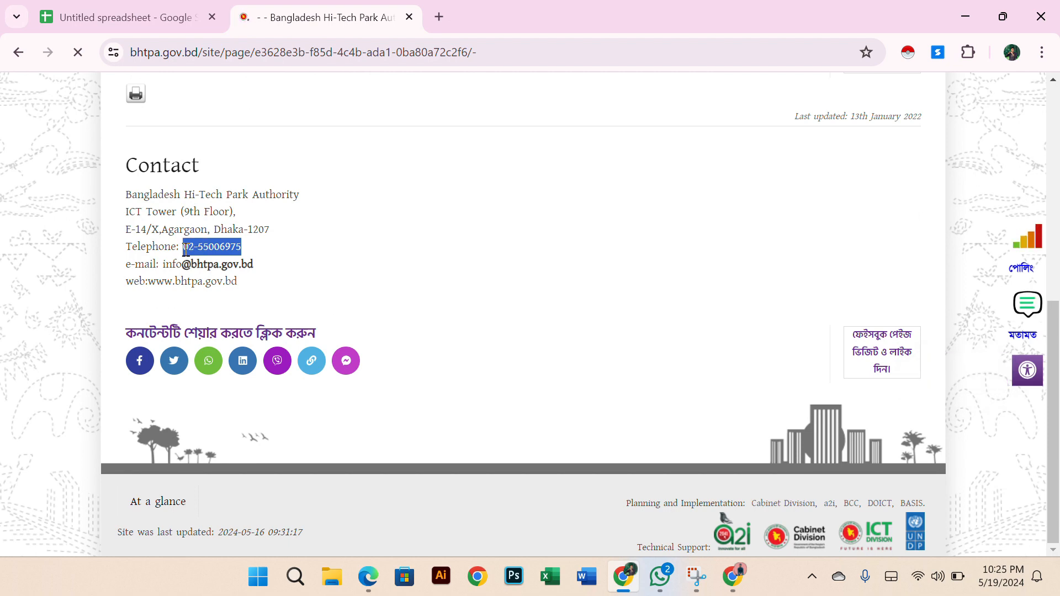
left_click(151, 17)
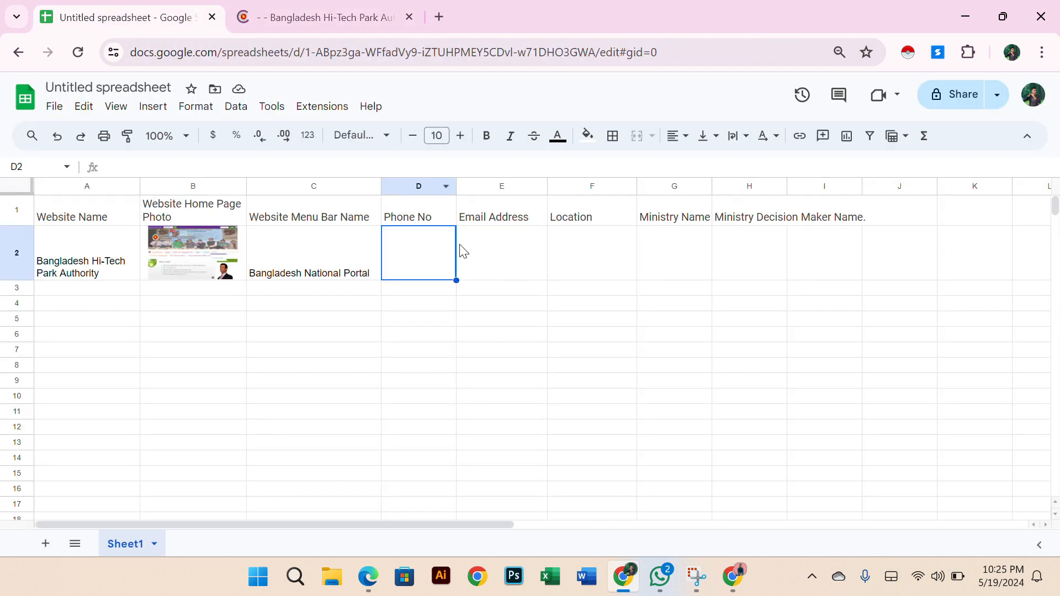
key("ctrl+v")
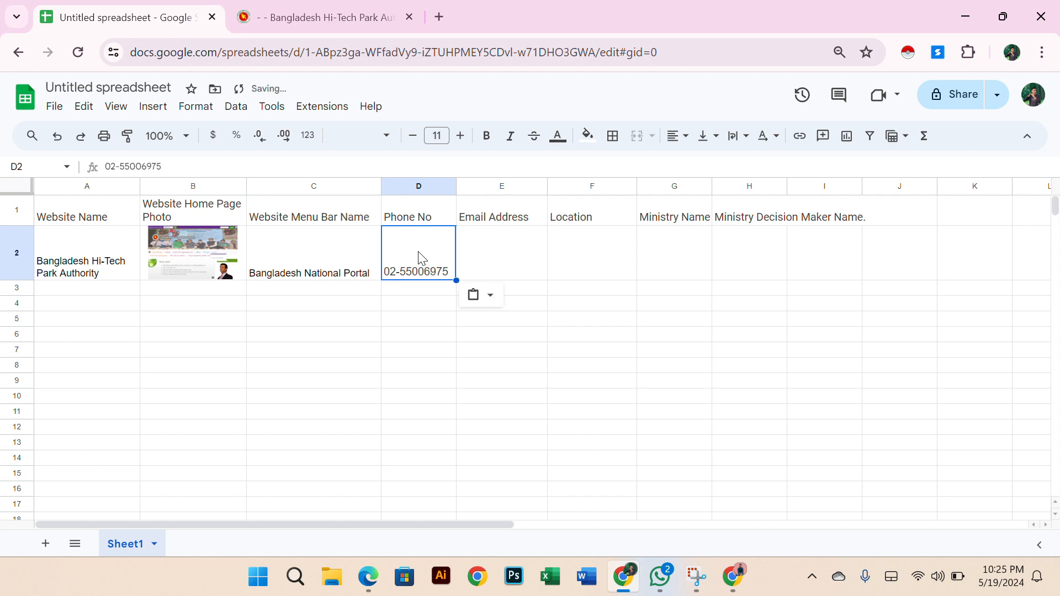
- Copy the e-mail address from the Bangladesh Hi-Tech Park Authority contact page into Email Address cell E2
left_click(510, 256)
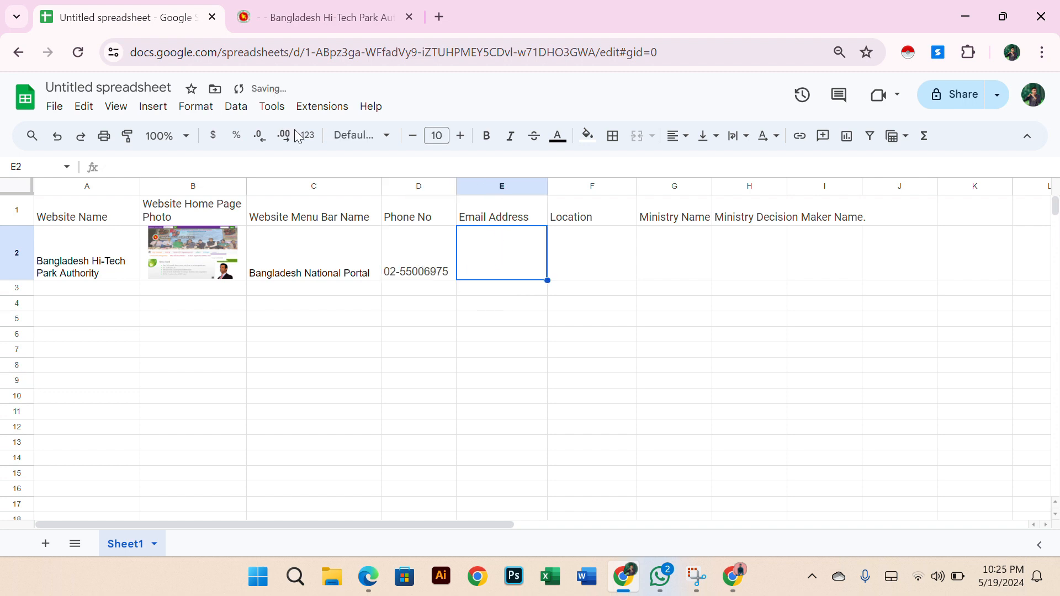
left_click(296, 2)
left_click_drag(255, 266, 165, 270)
key("ctrl+c")
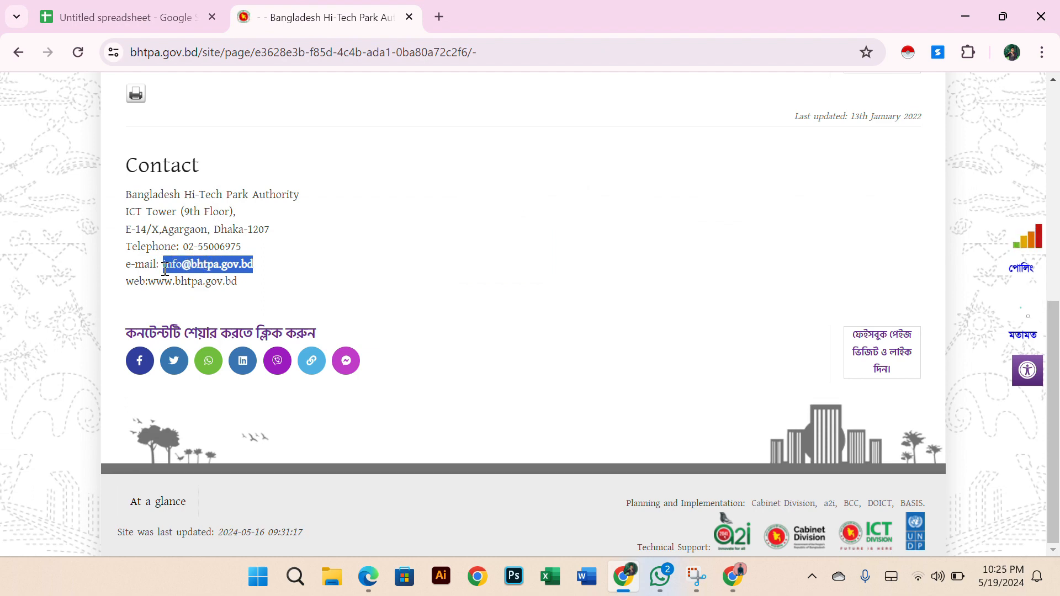
left_click(109, 15)
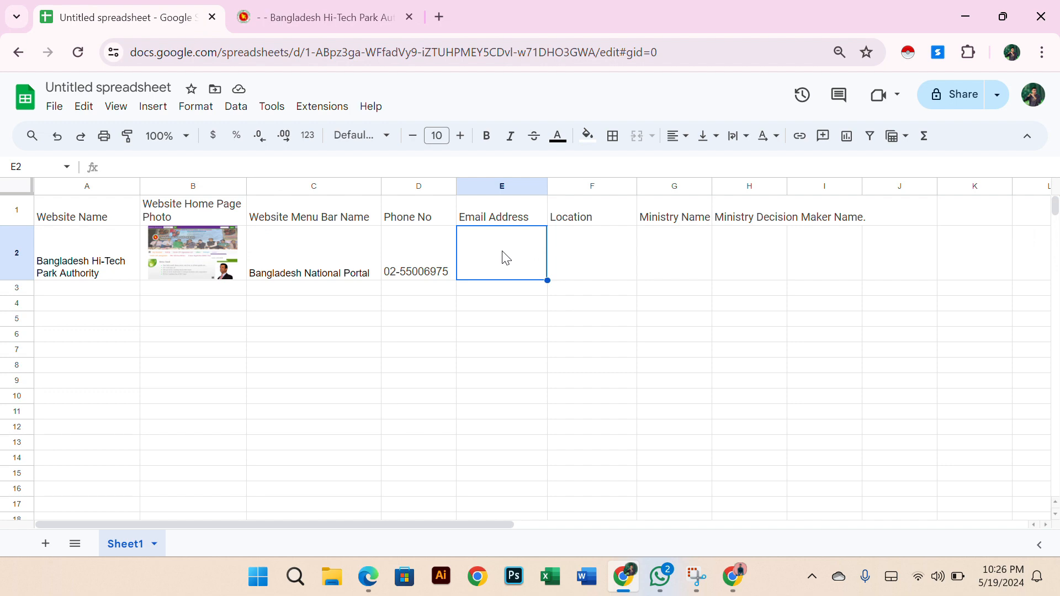
key("ctrl+v")
- Select Location cell F2, copy the two-line office address from the contact page, and return to the spreadsheet
left_click(615, 258)
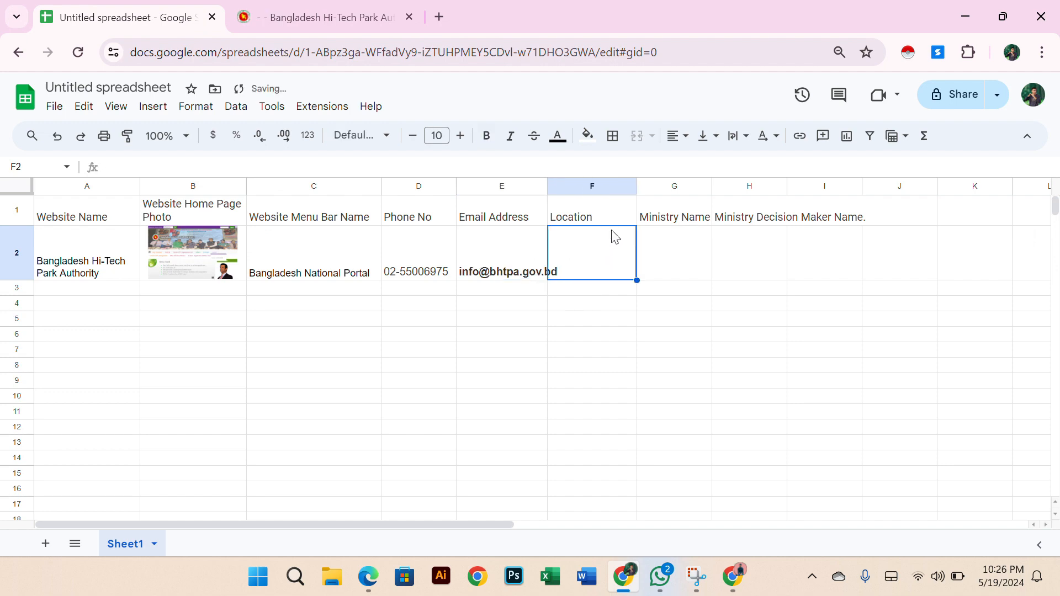
left_click(310, 15)
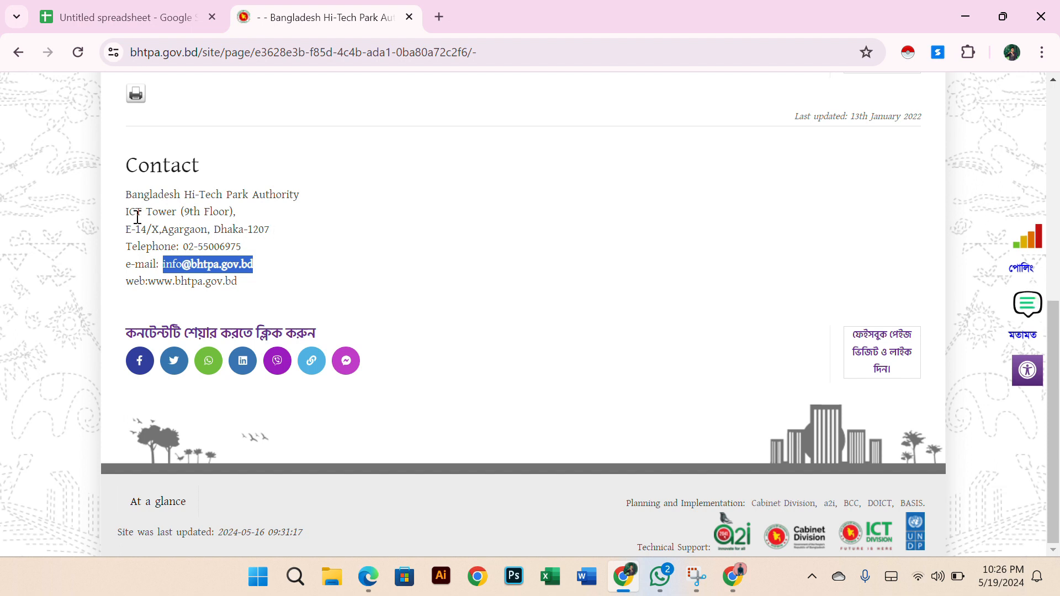
left_click_drag(124, 218, 275, 230)
key("ctrl+c")
left_click(199, 222)
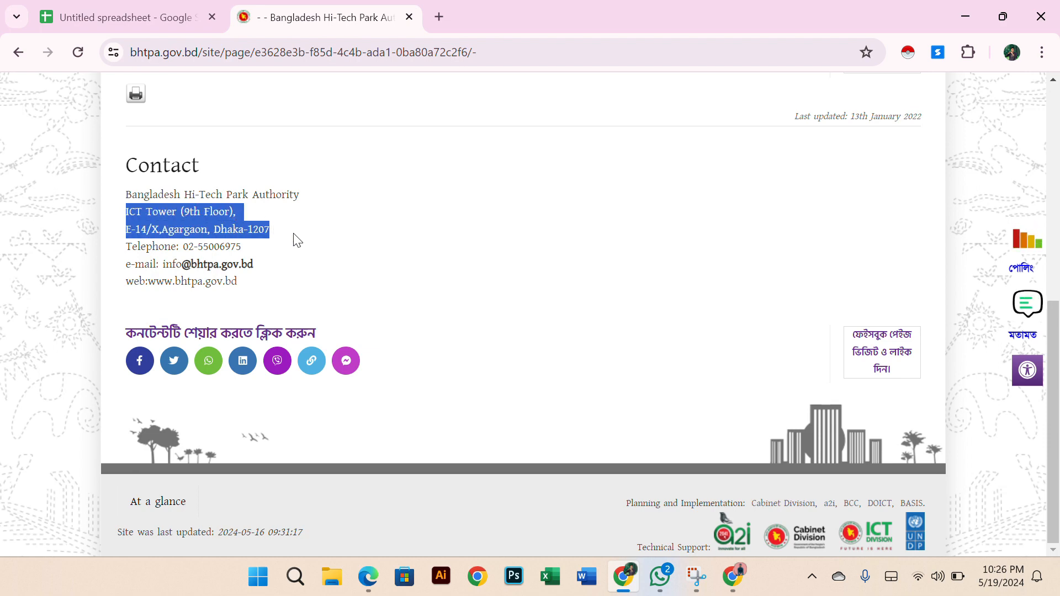
left_click(168, 8)
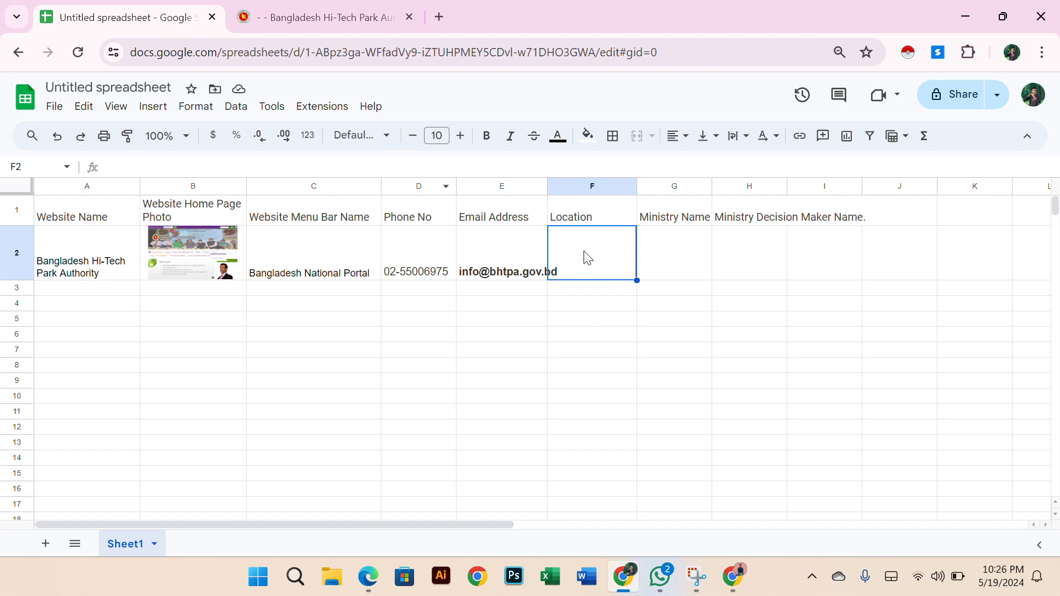
- Try to paste the office address directly onto Location cell F2, and undo the paste
key("ctrl+v")
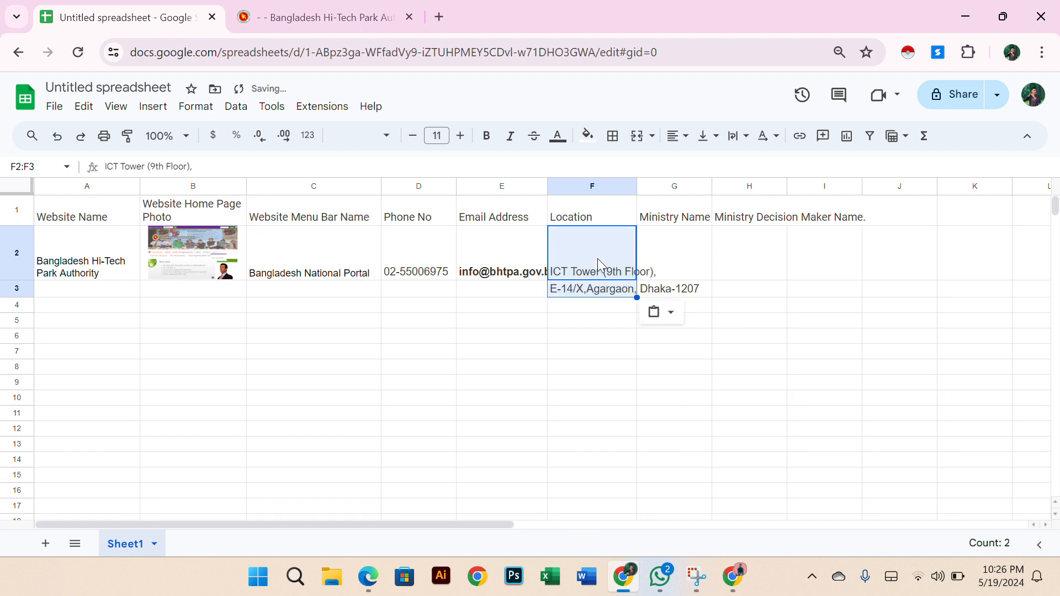
left_click(593, 320)
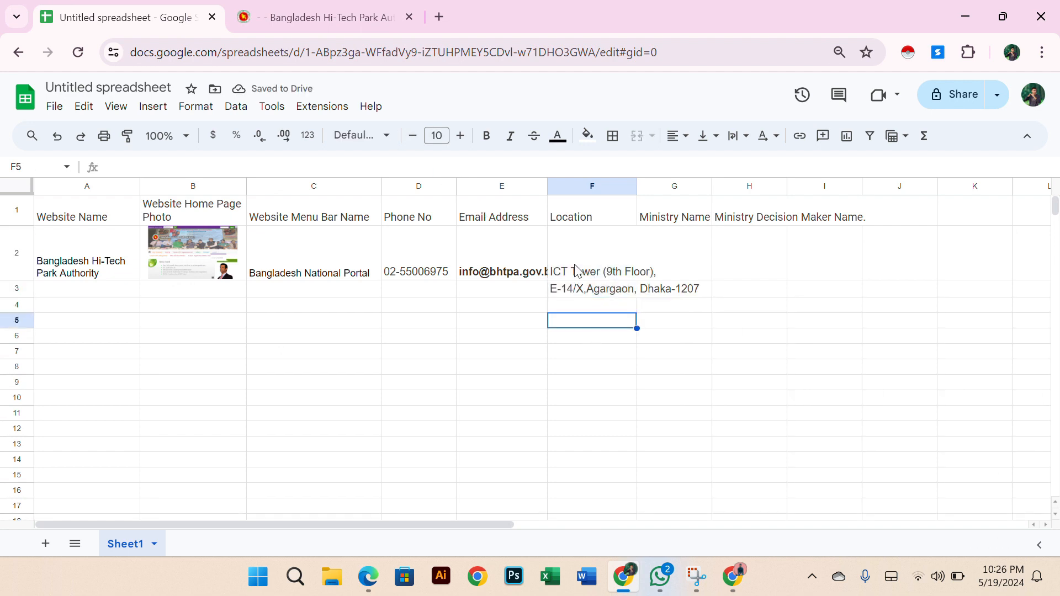
left_click(594, 274)
key("ctrl+z")
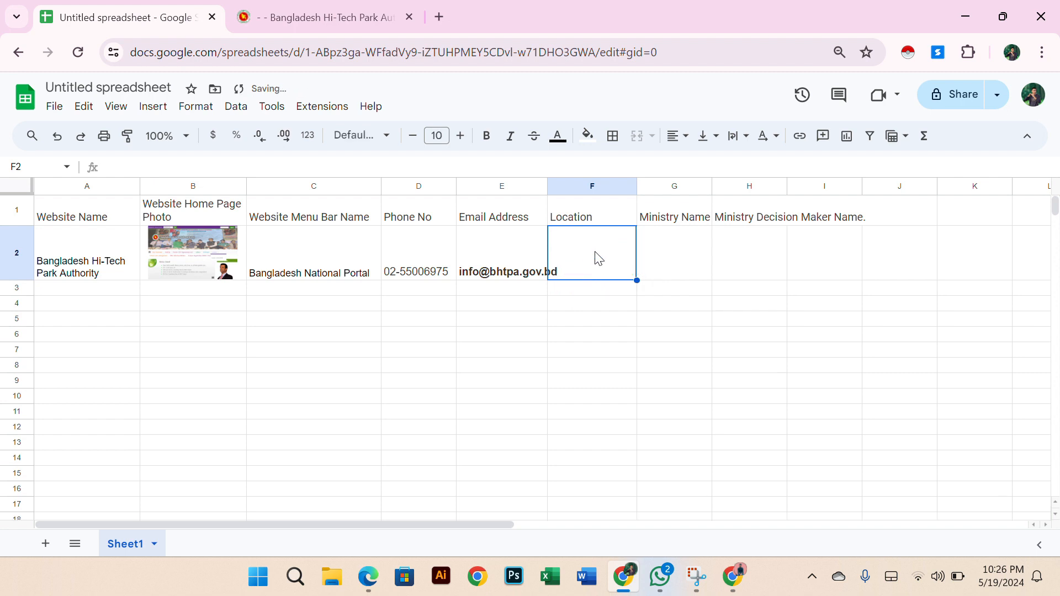
- Enter both lines of the copied office address as a single entry inside Location cell F2
double_click(595, 248)
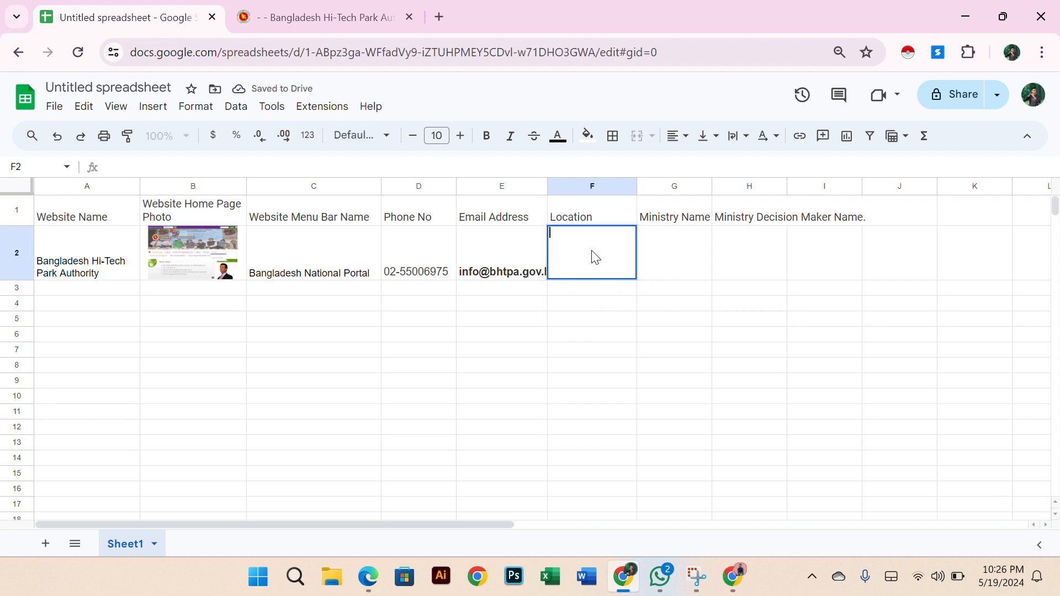
key("ctrl+v")
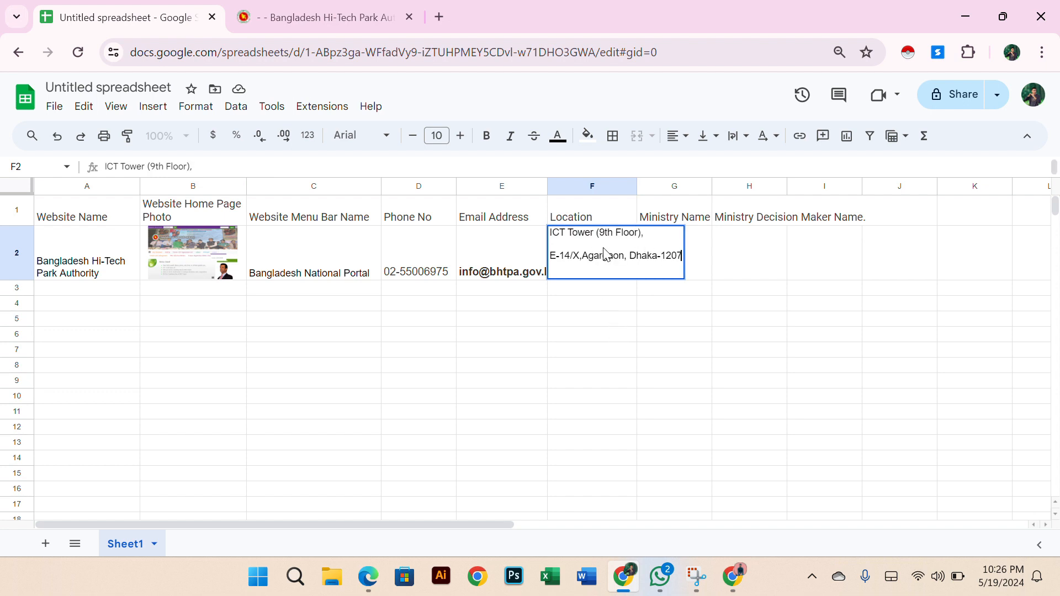
key("Return")
- Set the text wrapping of the Location column F to Wrap
left_click(609, 188)
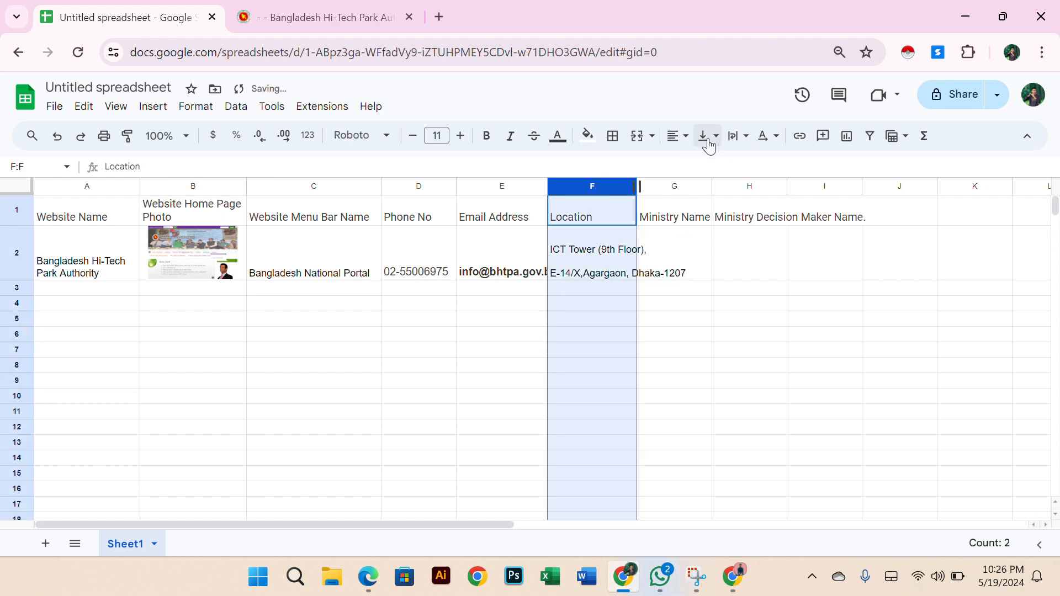
left_click(733, 138)
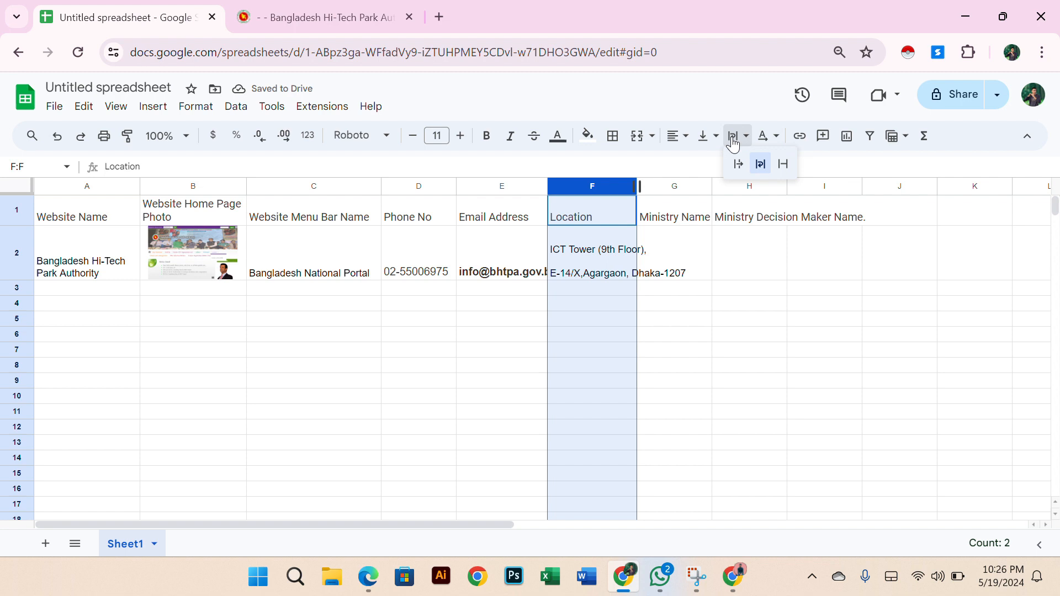
left_click(760, 164)
left_click(668, 264)
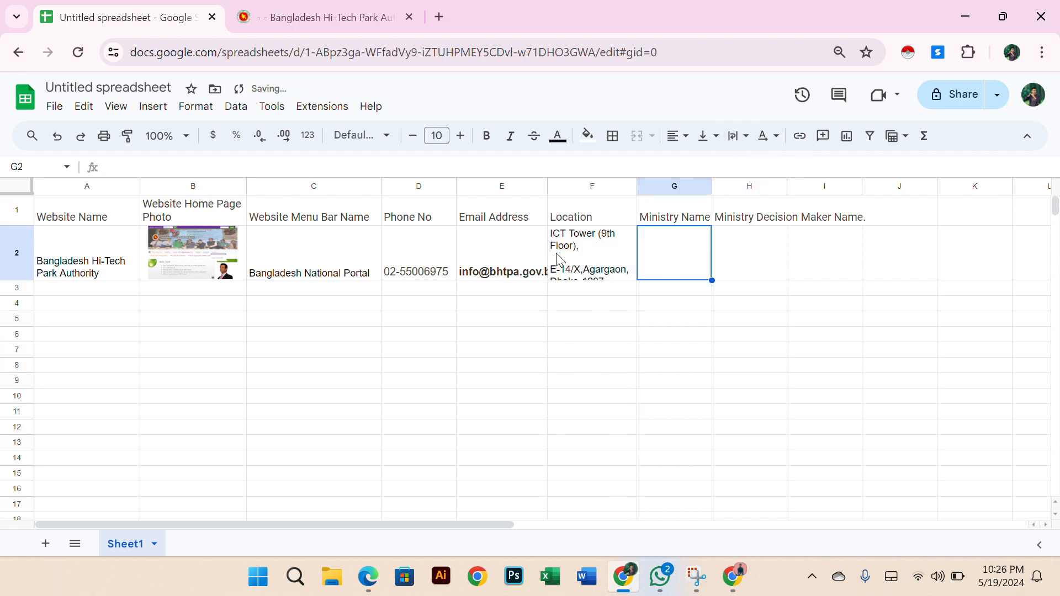
- Widen the Email Address column E until the full address fits, and select Ministry Name cell G2
left_click(519, 188)
left_click_drag(548, 187, 586, 189)
left_click(708, 253)
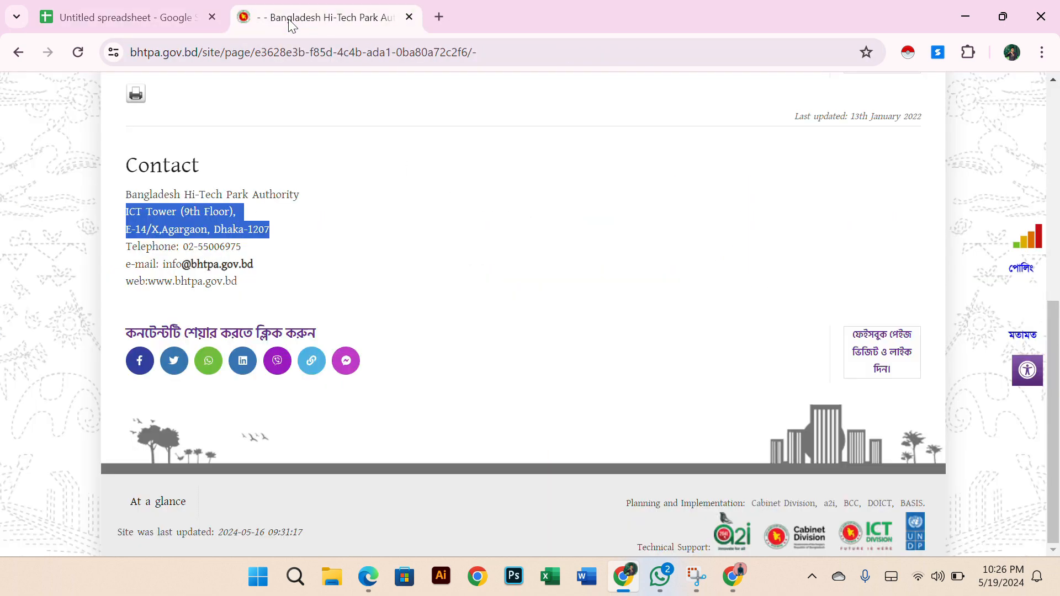
- Return to the Bangladesh Hi-Tech Park Authority site and open its home page
left_click(289, 19)
scroll(502, 232, "up", 10)
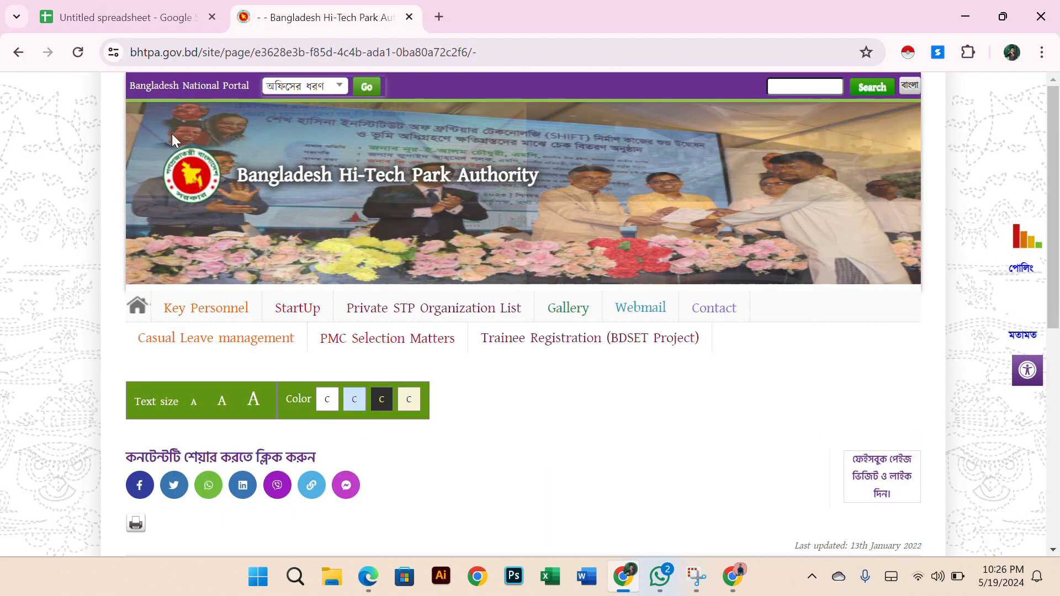
mouse_move(155, 322)
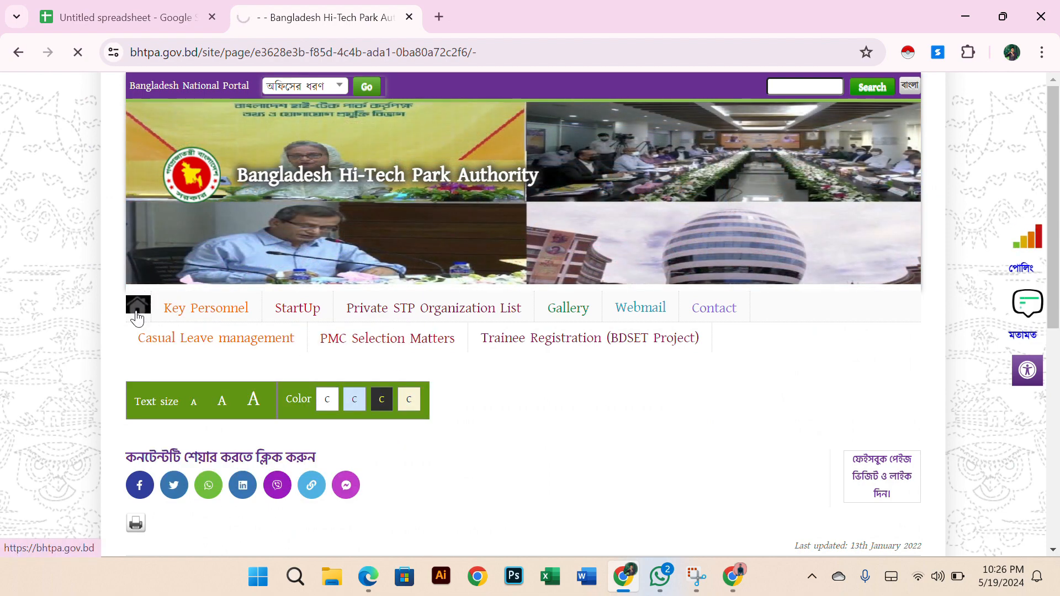
left_click(138, 307)
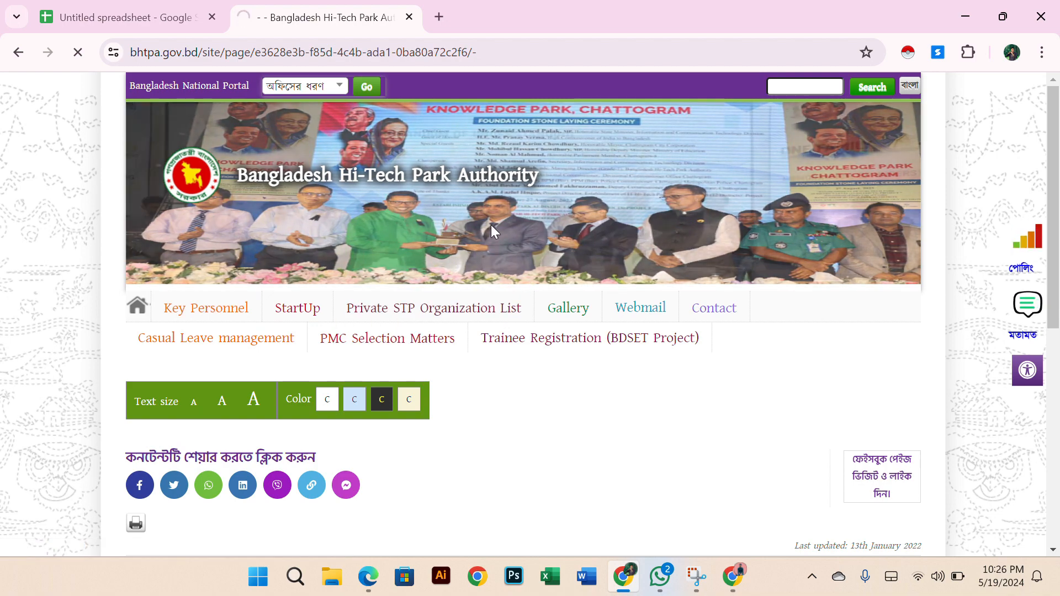
scroll(471, 243, "down", 1)
scroll(471, 242, "up", 1)
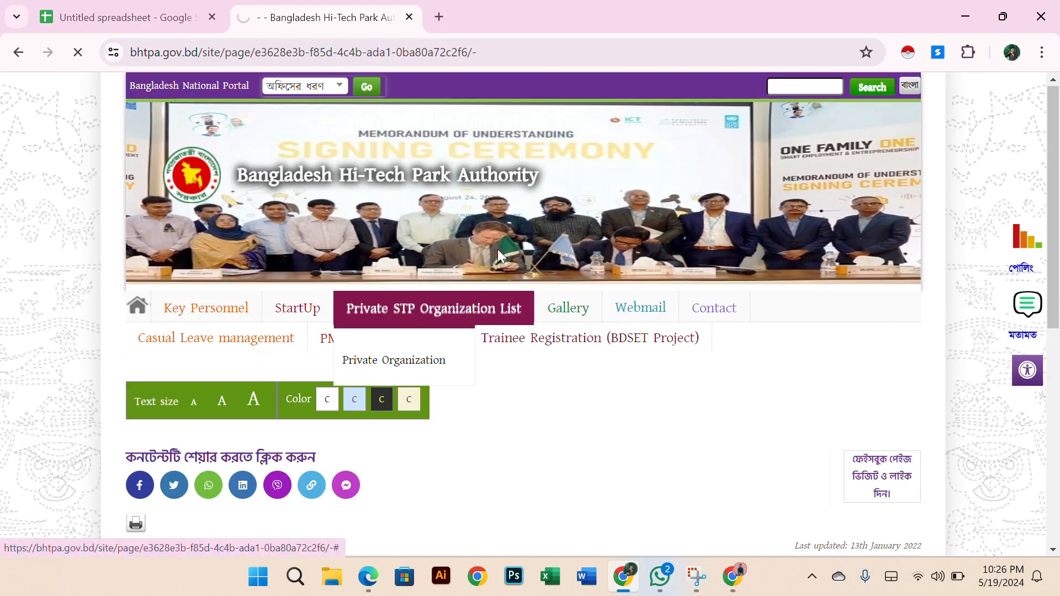
left_click(489, 194)
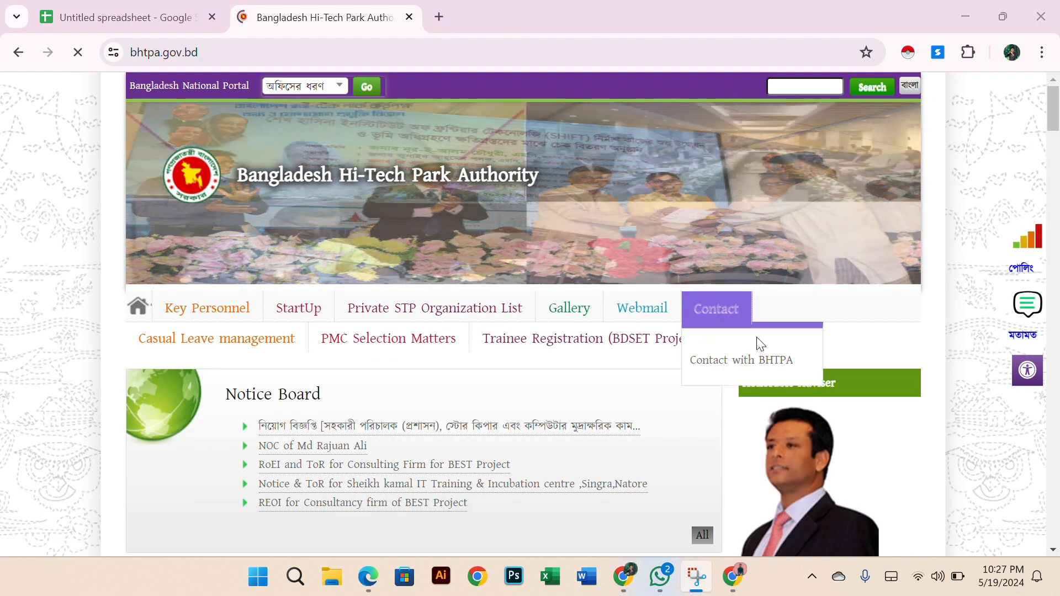
- Copy the Honorable Adviser's name and the title "Adviser to Honorable Prime minister of ICT Affairs" separately, and return to the spreadsheet
scroll(797, 375, "down", 1)
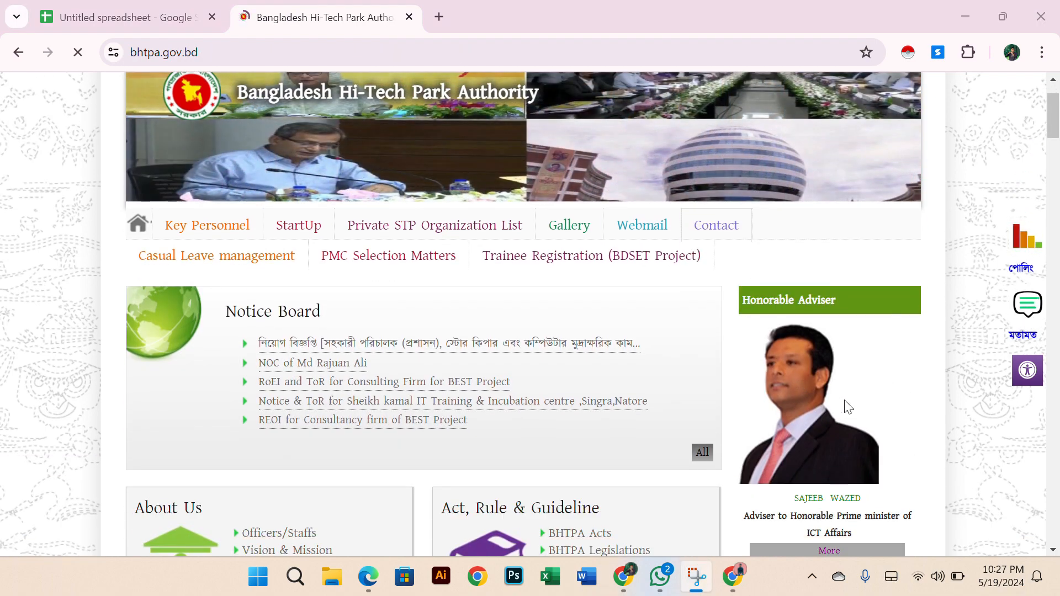
scroll(807, 387, "down", 1)
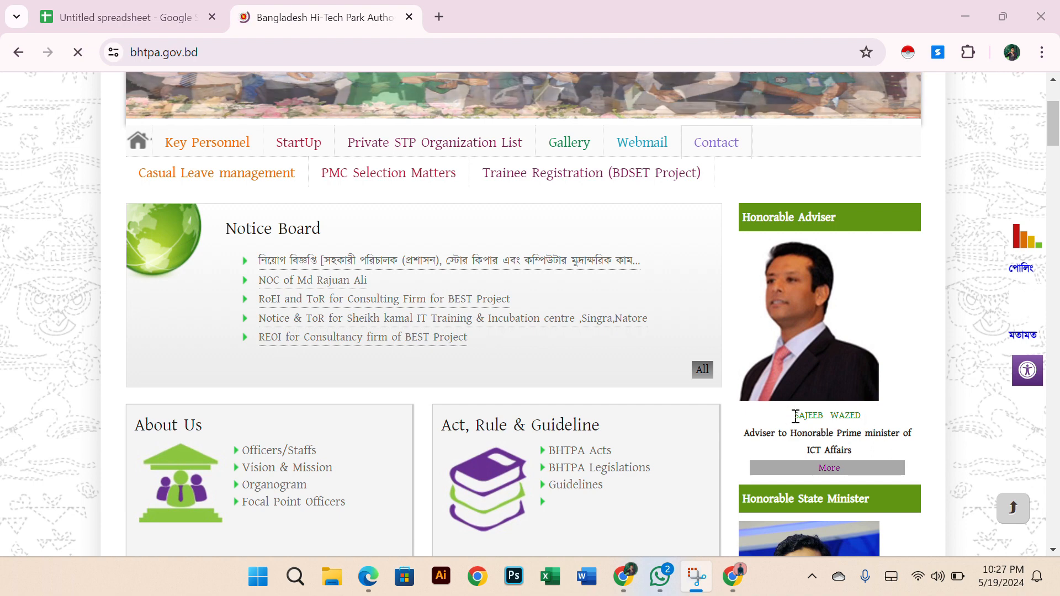
left_click(841, 407)
left_click_drag(842, 408, 876, 416)
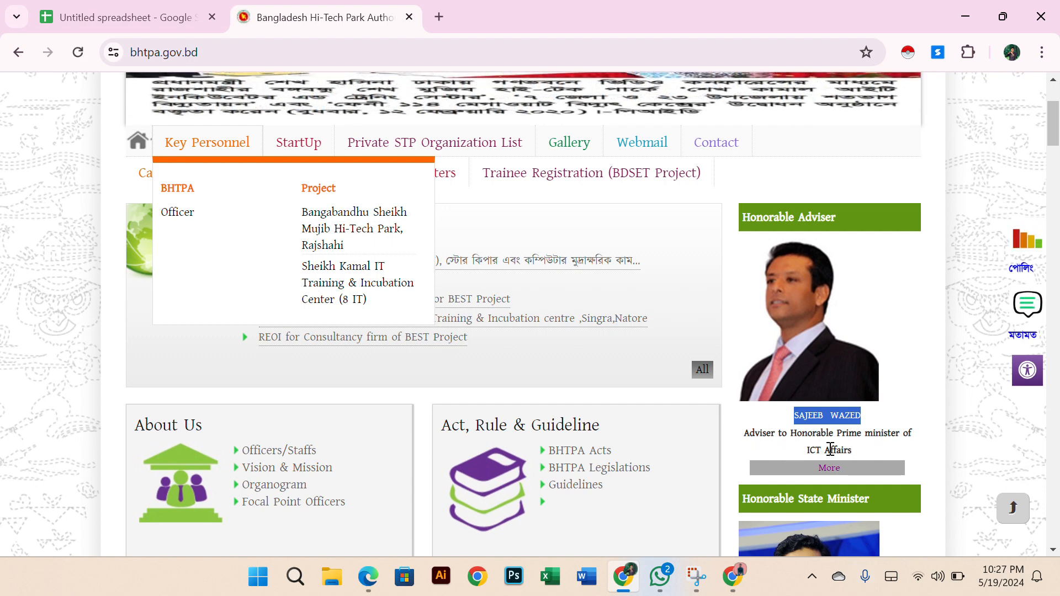
left_click_drag(745, 435, 886, 451)
key("ctrl+c")
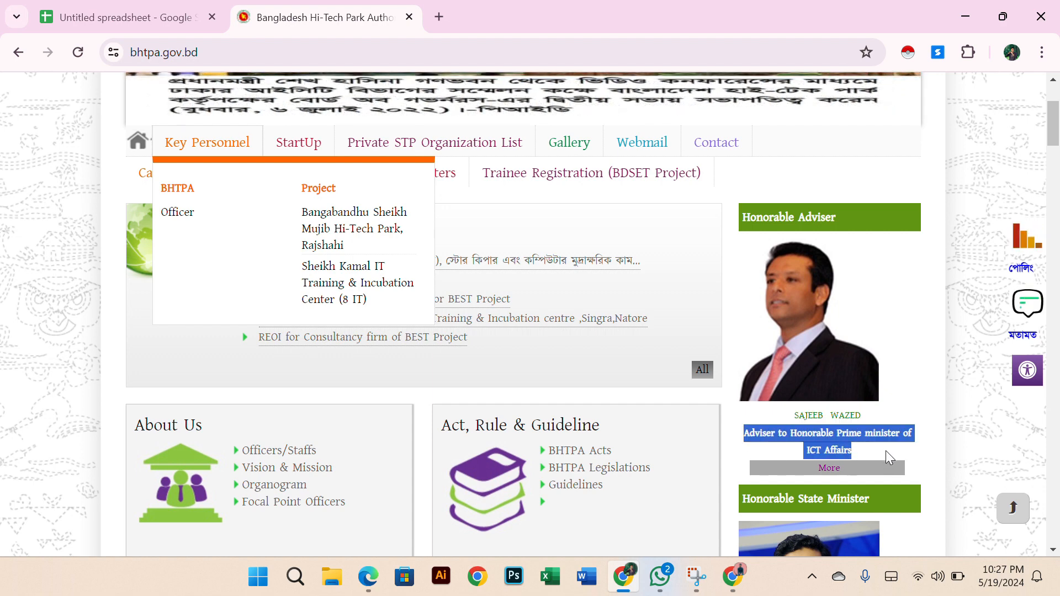
left_click(127, 17)
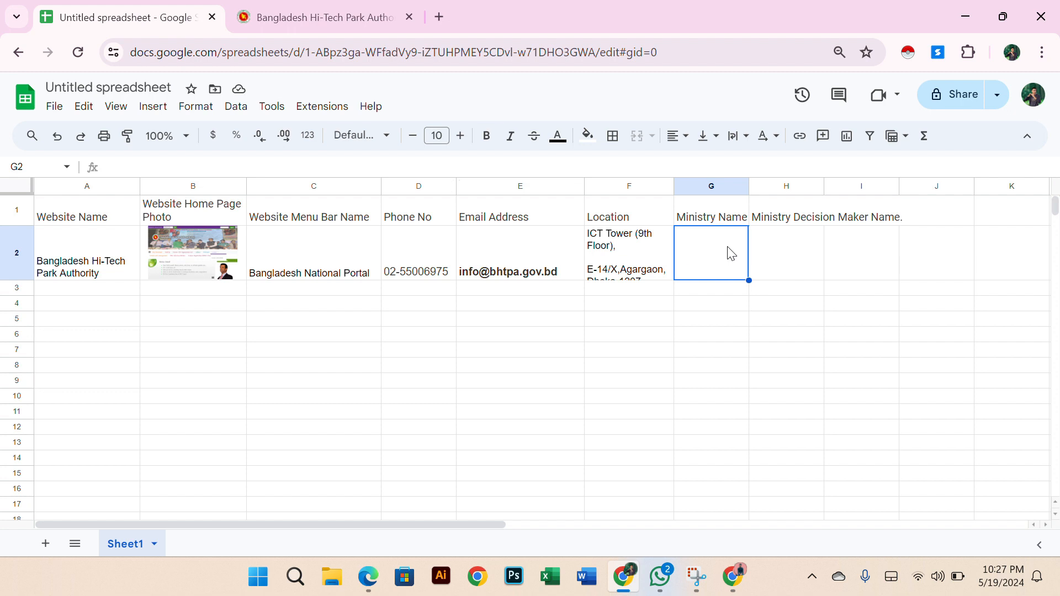
- Try to paste the adviser's title into Ministry Name cell G2, and undo the paste
key("ctrl+v")
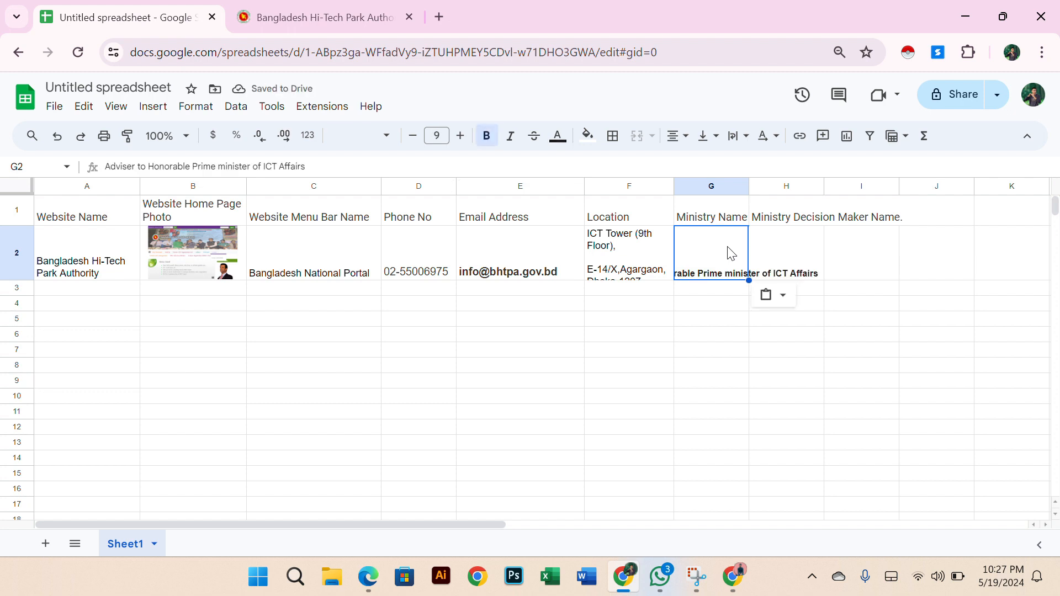
key("ctrl+z")
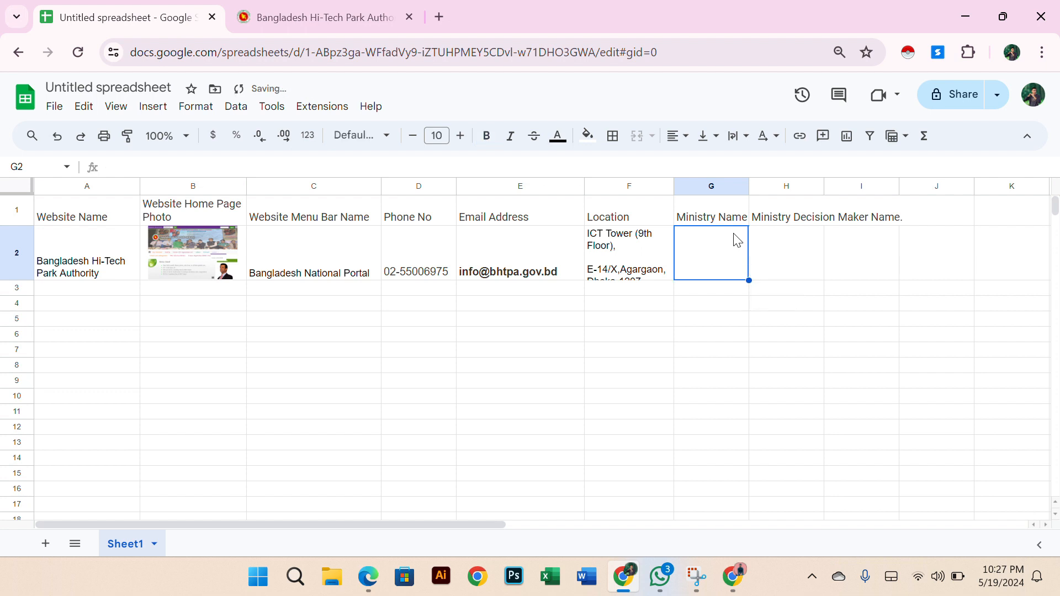
- Paste the Honorable Adviser's name from the clipboard history into Ministry Name cell G2
key("super")
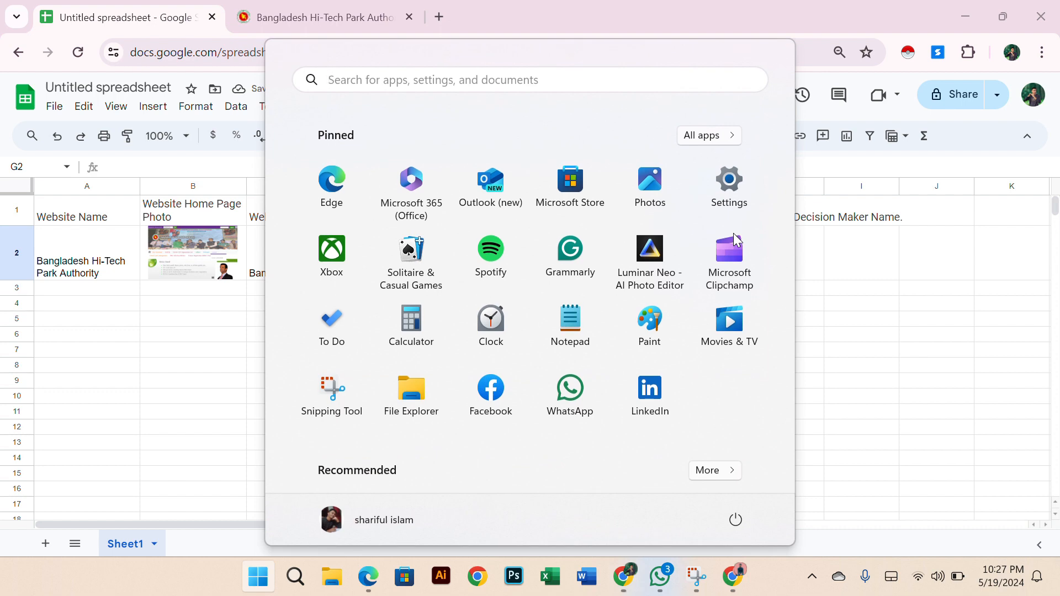
left_click(830, 245)
left_click(828, 244)
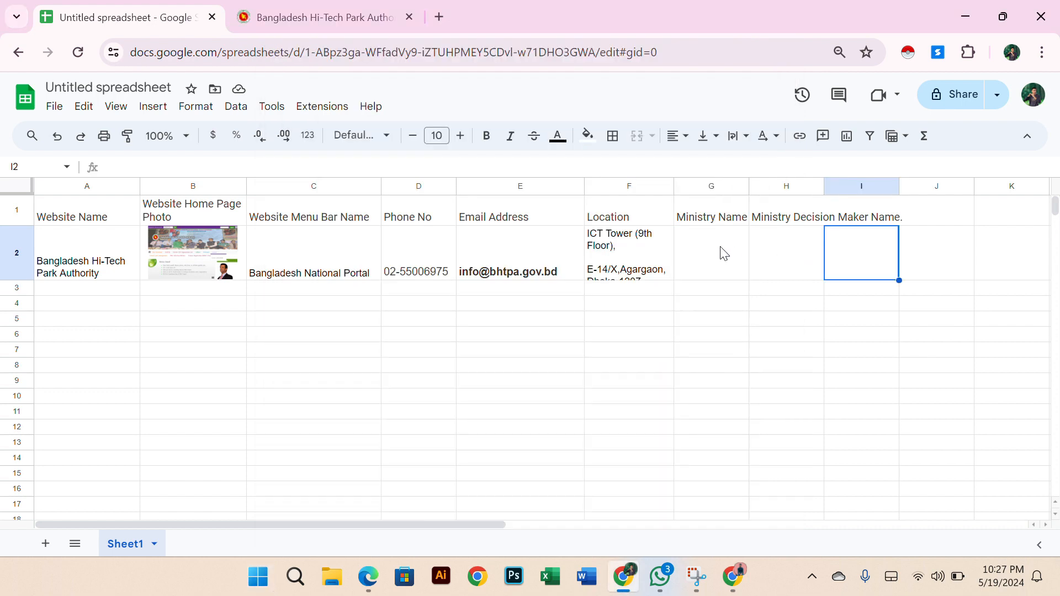
left_click(724, 256)
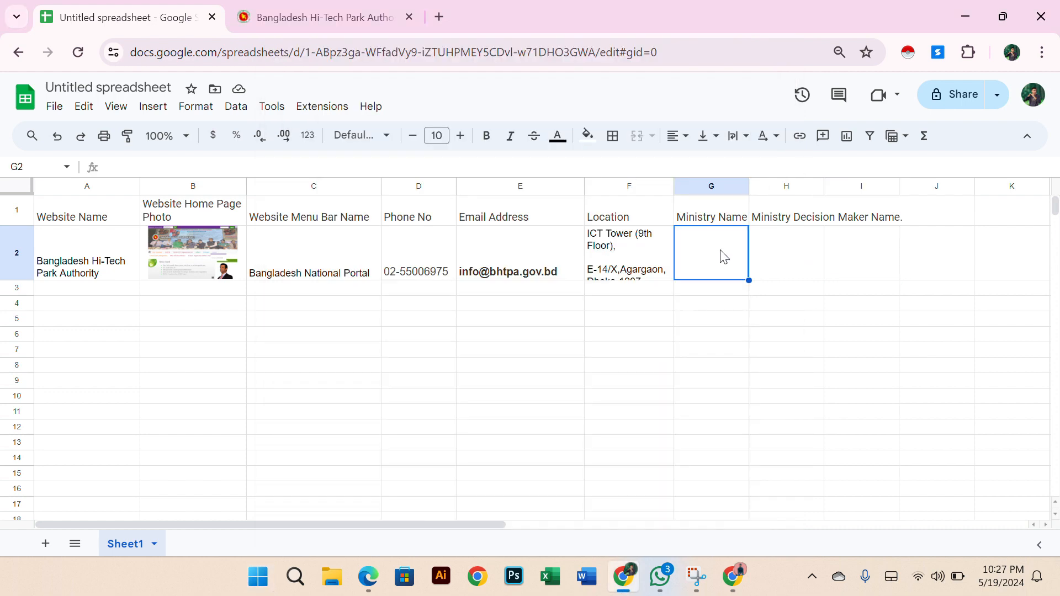
key("super+v")
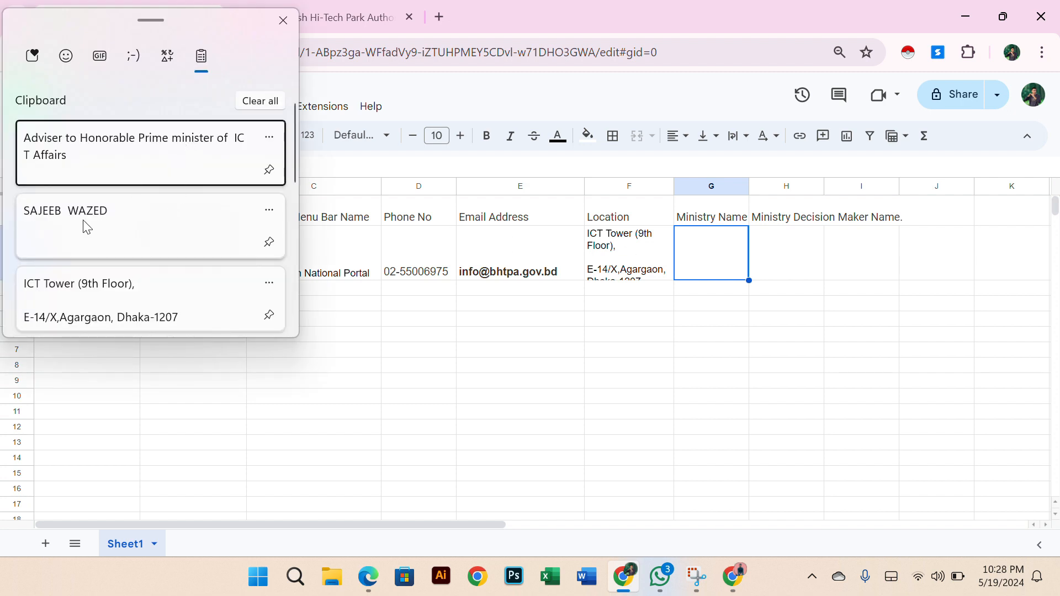
left_click(99, 222)
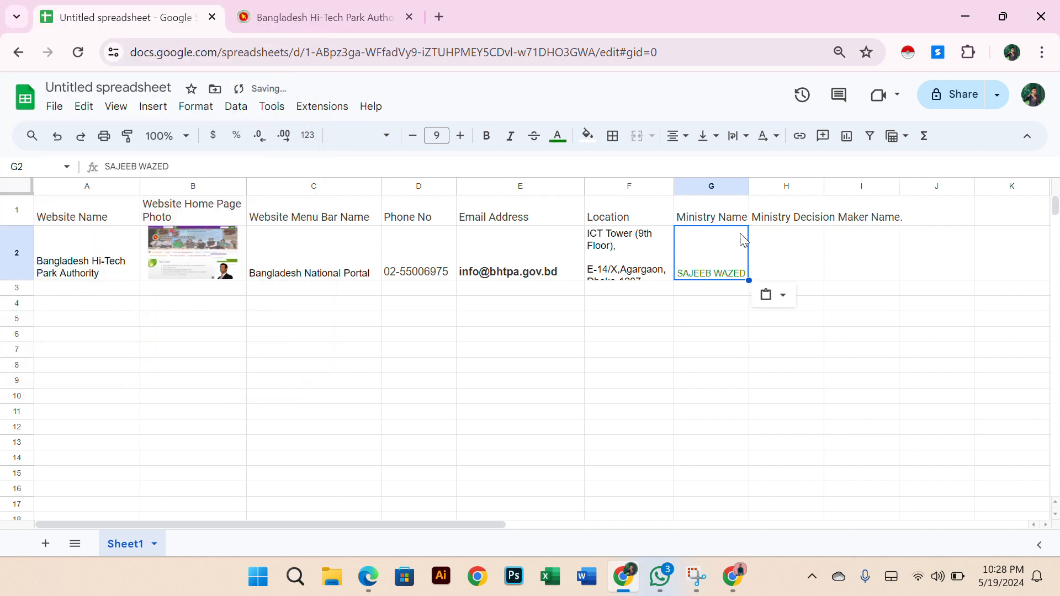
- Widen column H and paste the copied title "Adviser to Honorable Prime minister of ICT Affairs" into Ministry Decision Maker Name cell H2
left_click(796, 247)
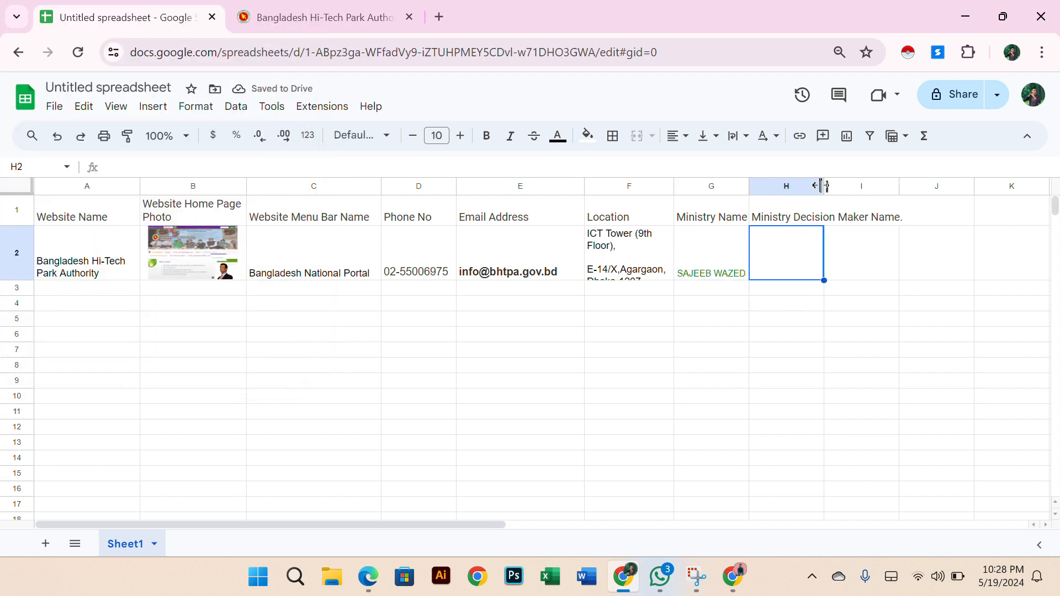
left_click_drag(825, 186, 875, 186)
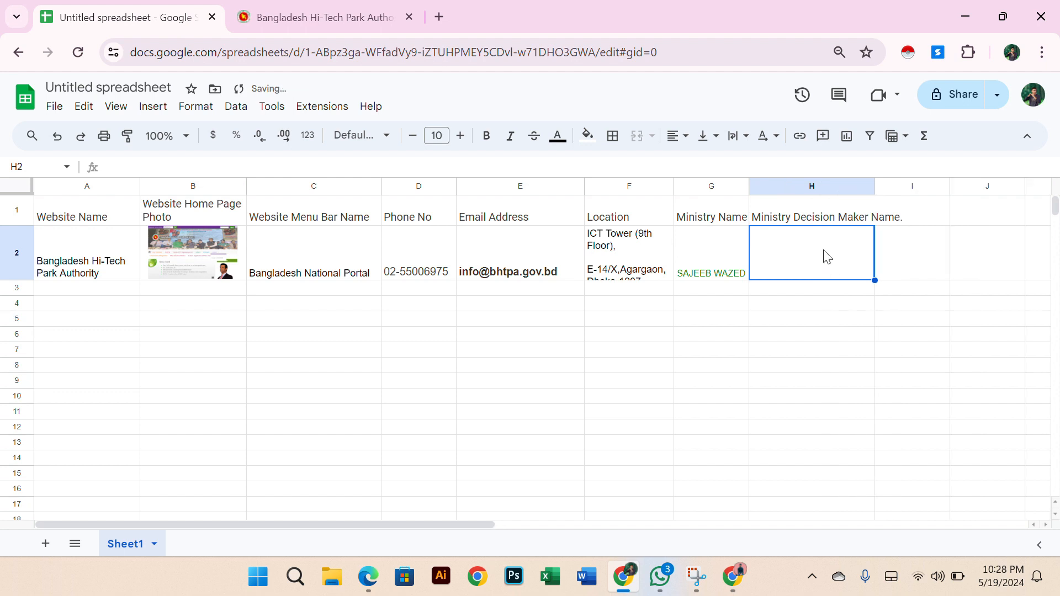
key("super+v")
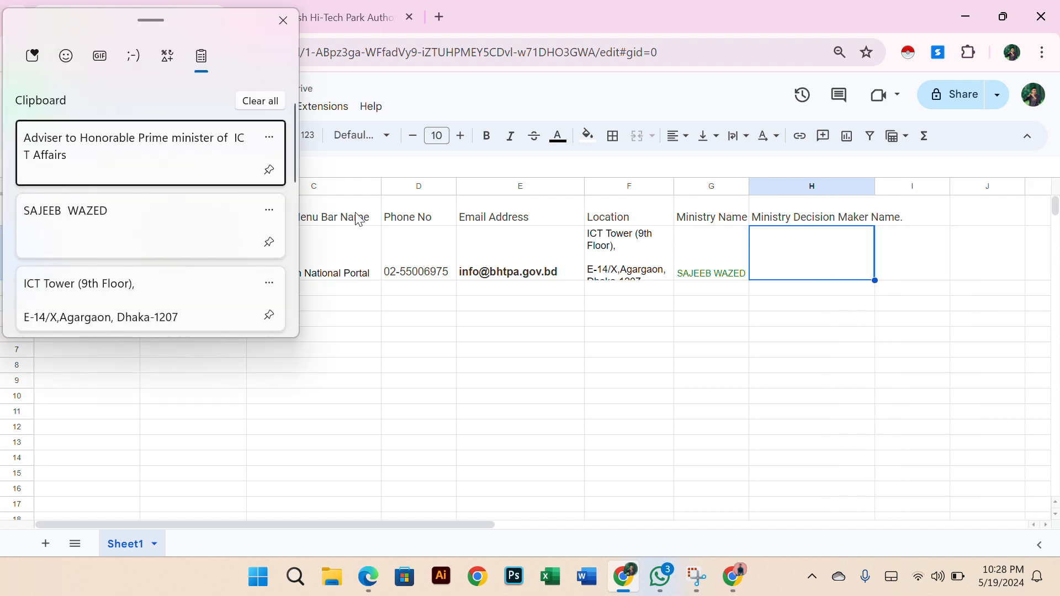
left_click(122, 152)
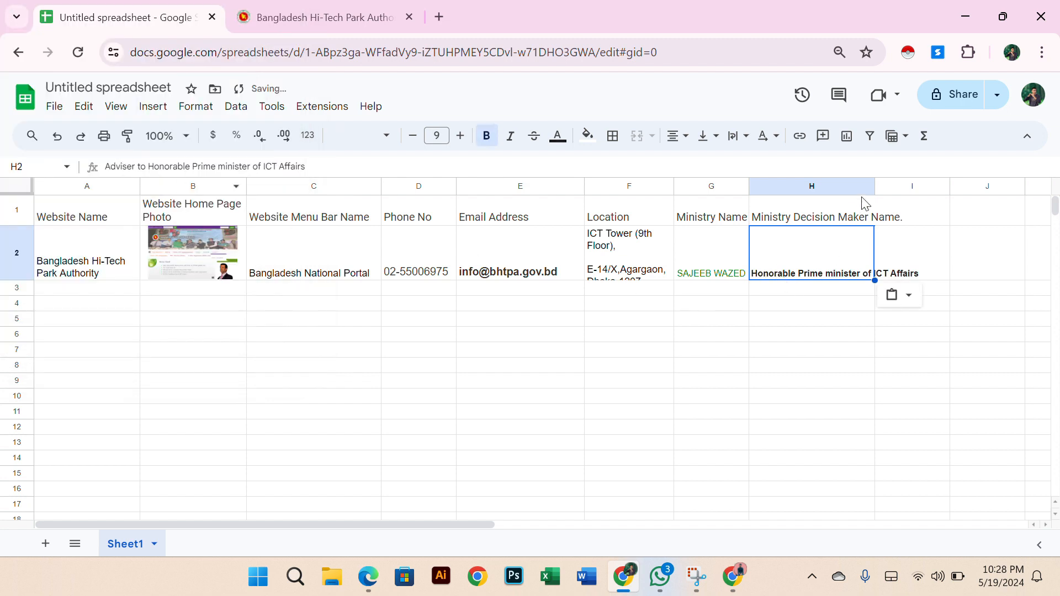
- Widen the Ministry Decision Maker Name column H a little further and wrap its text
left_click_drag(876, 186, 904, 186)
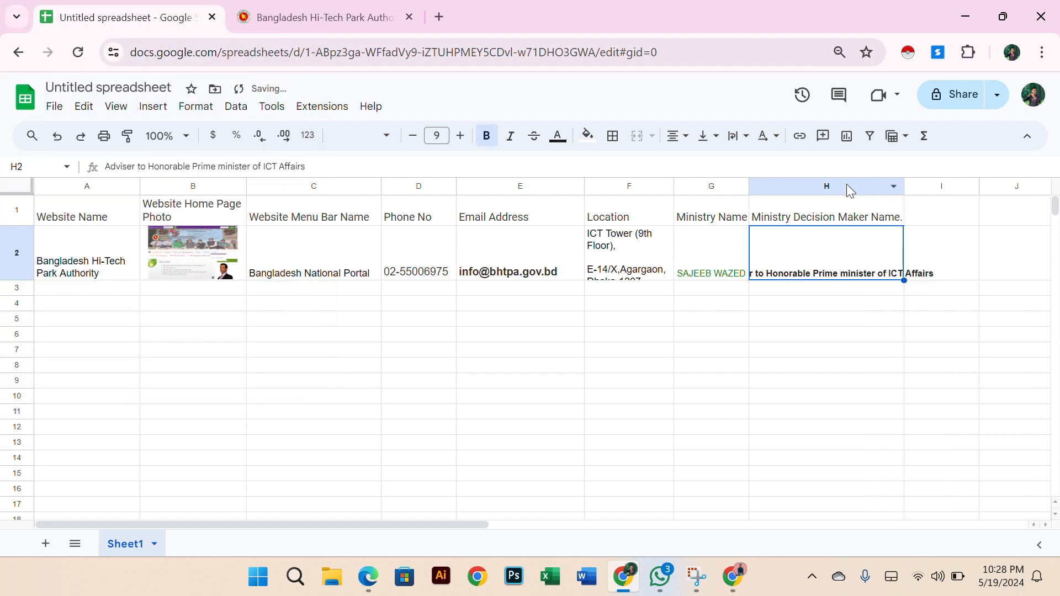
left_click(846, 184)
left_click(739, 136)
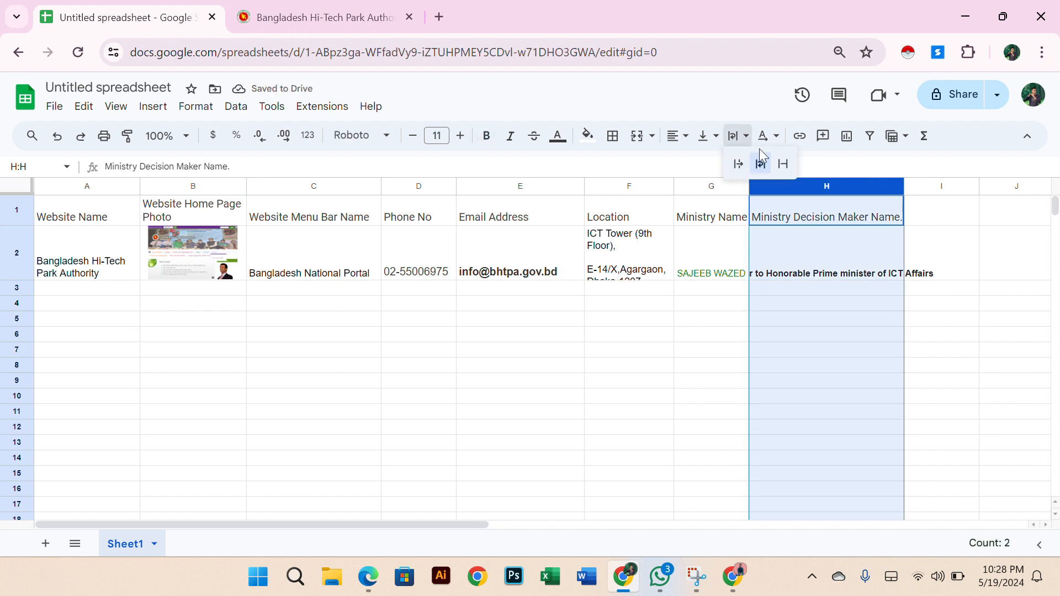
left_click(760, 162)
left_click(654, 343)
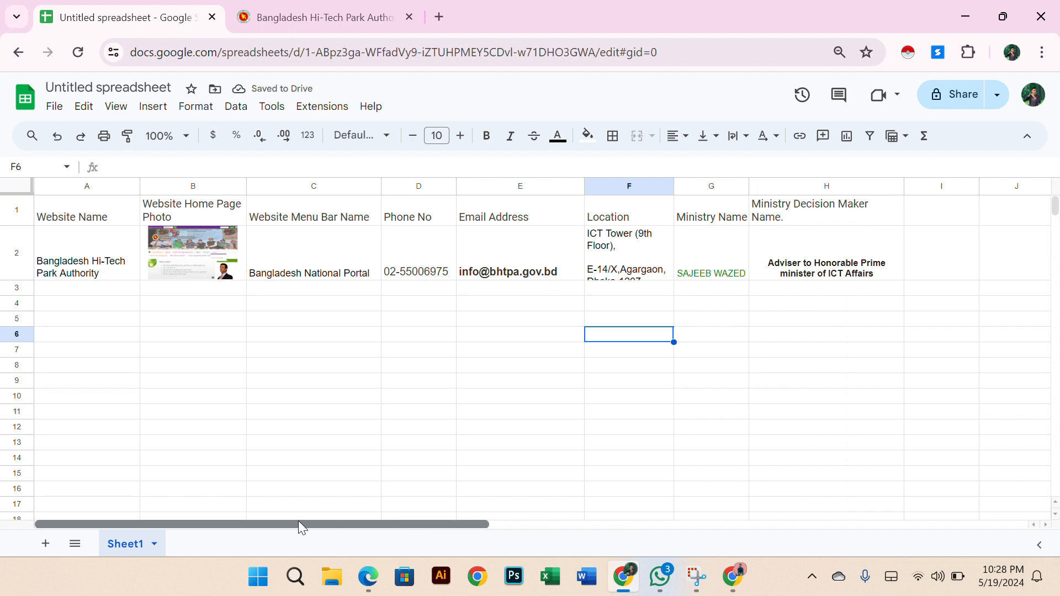
- Compare the menu bar on the Bangladesh Hi-Tech Park Authority home page with the spreadsheet's Website Menu Bar Name column
left_click(324, 19)
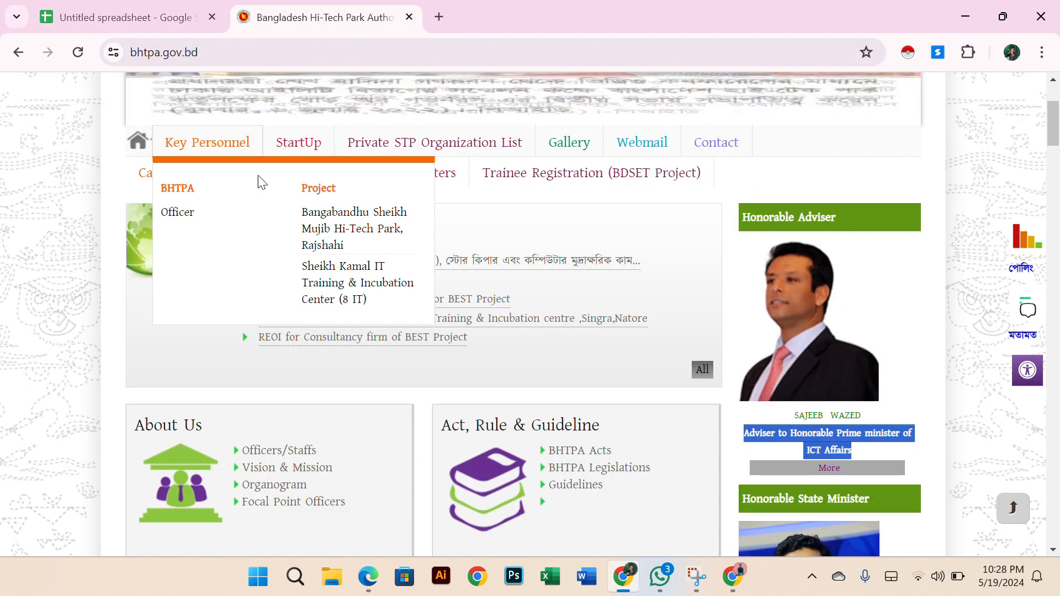
scroll(264, 201, "up", 3)
left_click(164, 8)
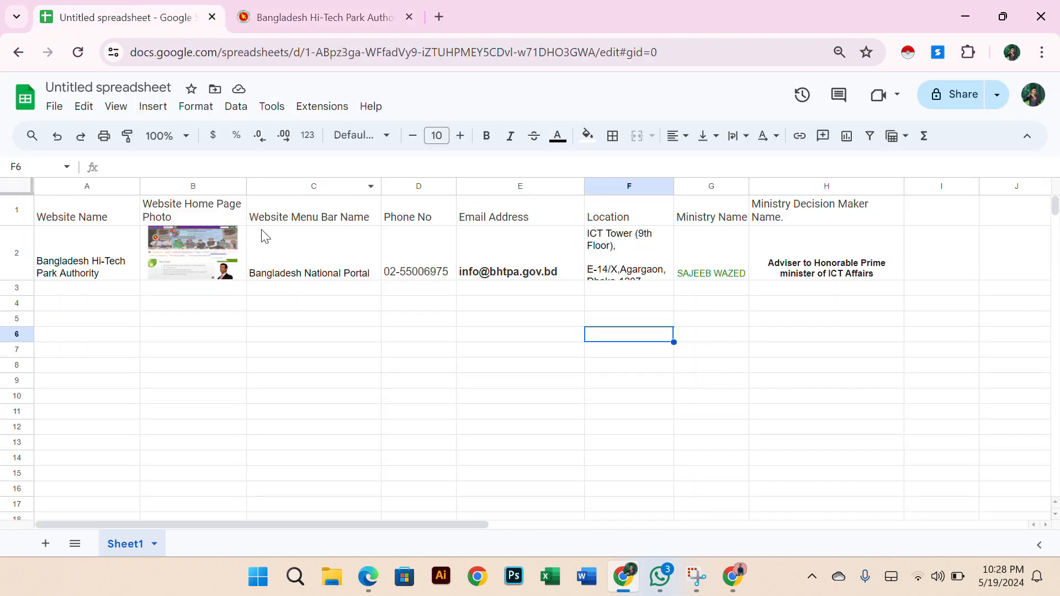
left_click(316, 223)
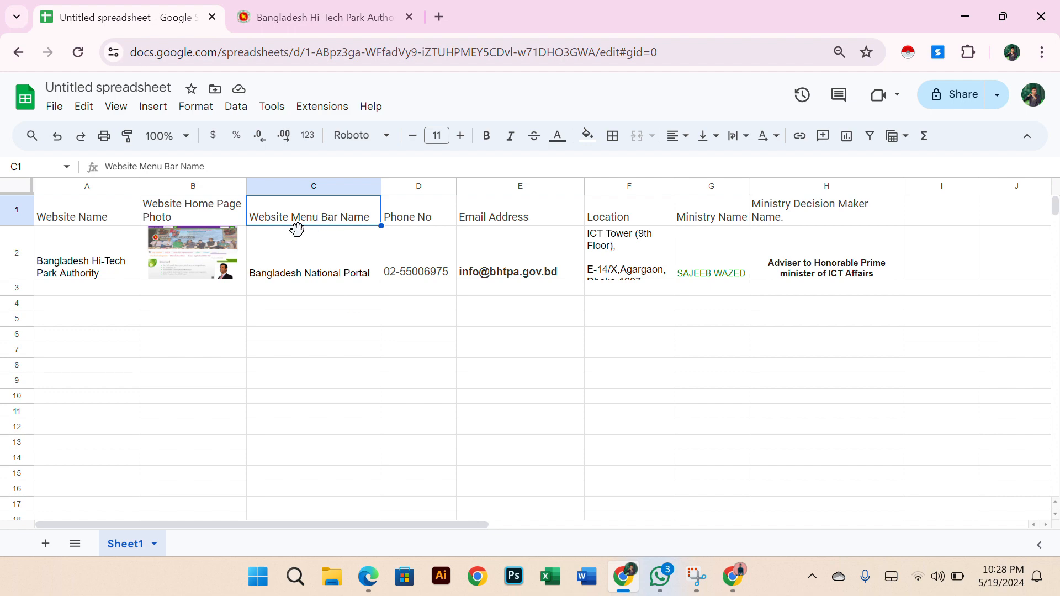
left_click(311, 12)
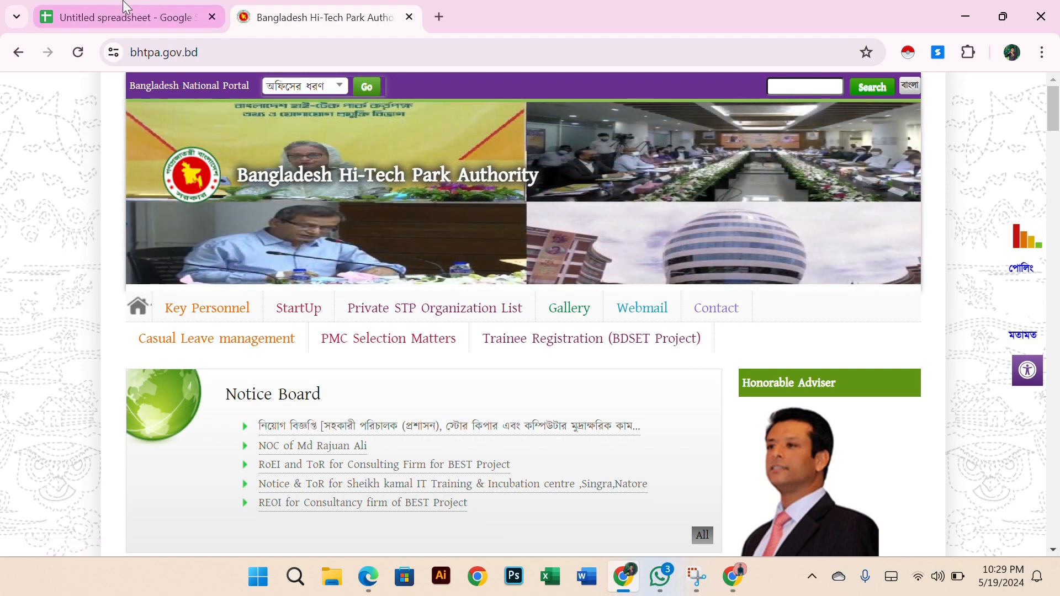
left_click(154, 15)
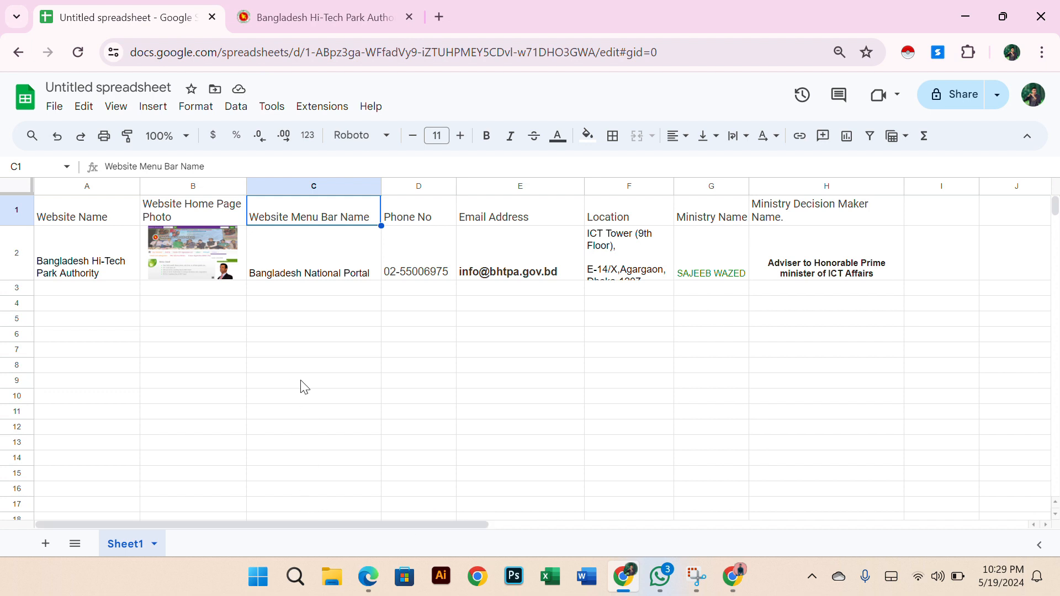
scroll(355, 379, "down", 10)
scroll(613, 426, "up", 10)
scroll(614, 425, "up", 2)
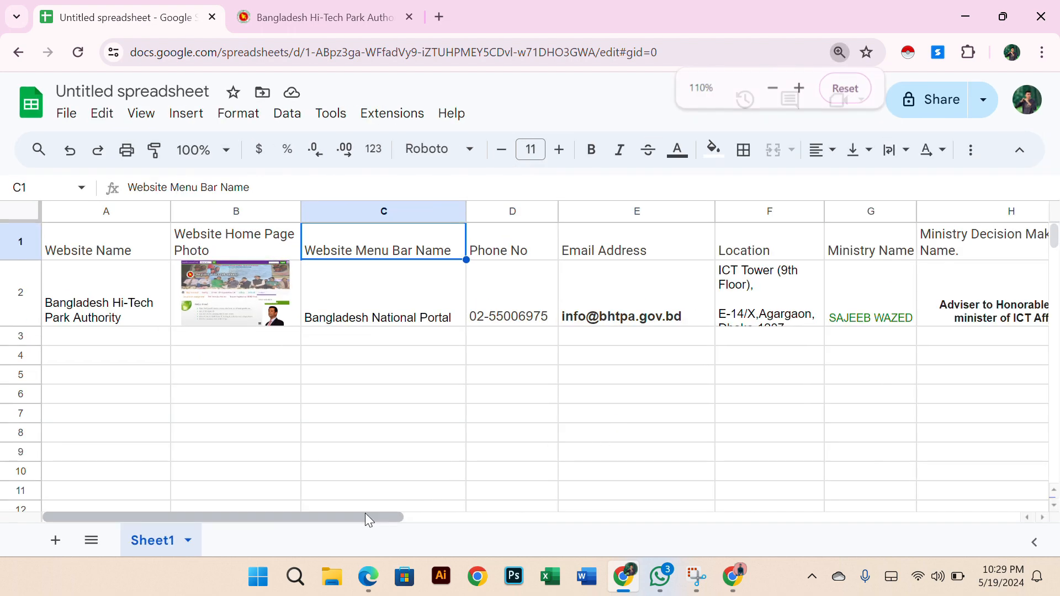
left_click_drag(399, 517, 342, 480)
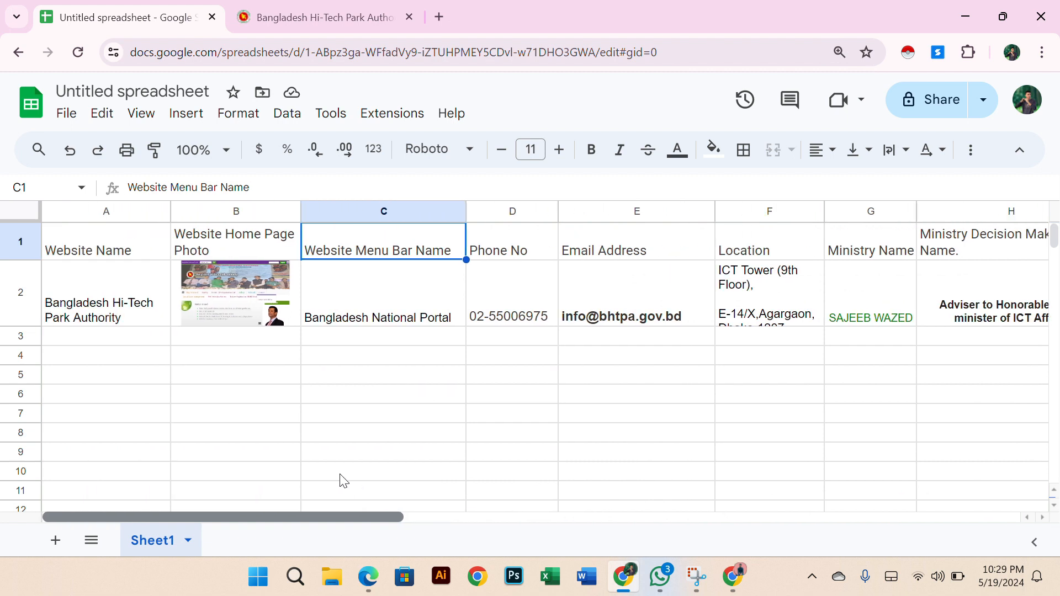
- Delete the home page image from Website Home Page Photo cell B2
left_click(366, 339)
left_click(250, 296)
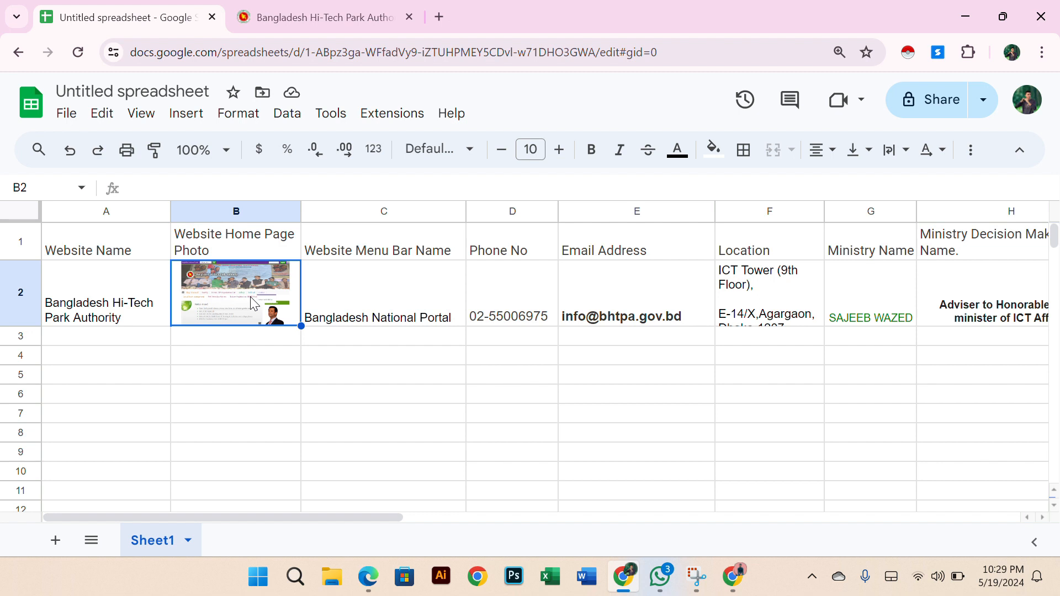
key("Delete")
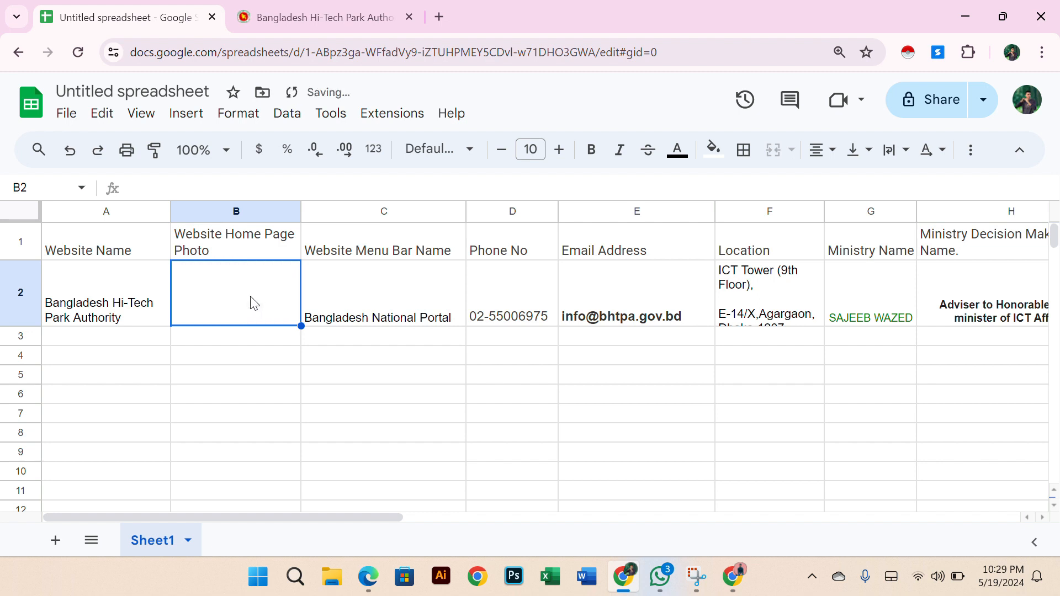
left_click(247, 338)
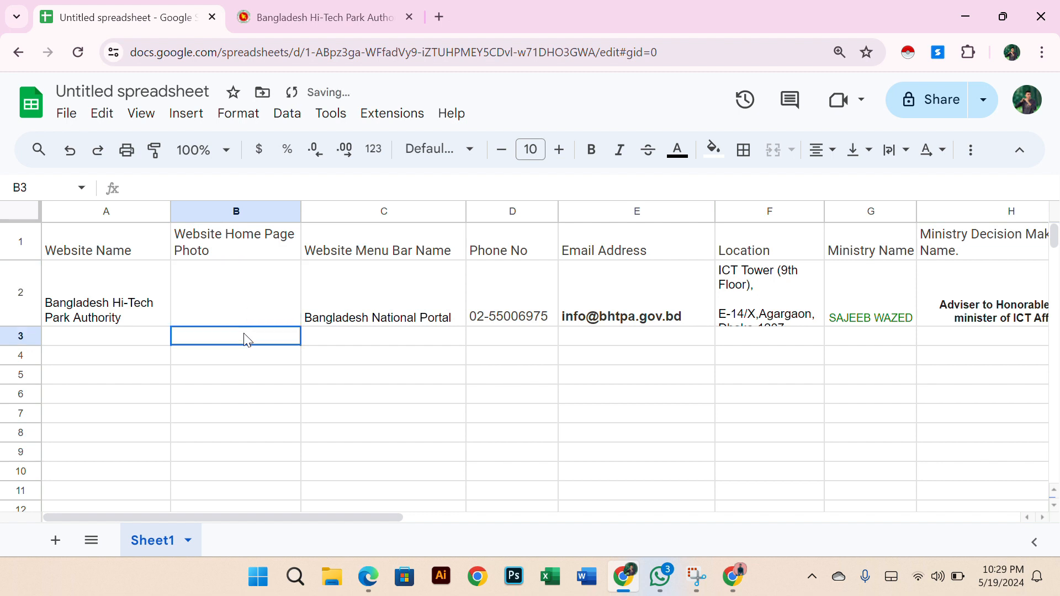
- Capture a new screenshot of the Bangladesh Hi-Tech Park Authority home page, and return to cell B2 of the spreadsheet
left_click(304, 8)
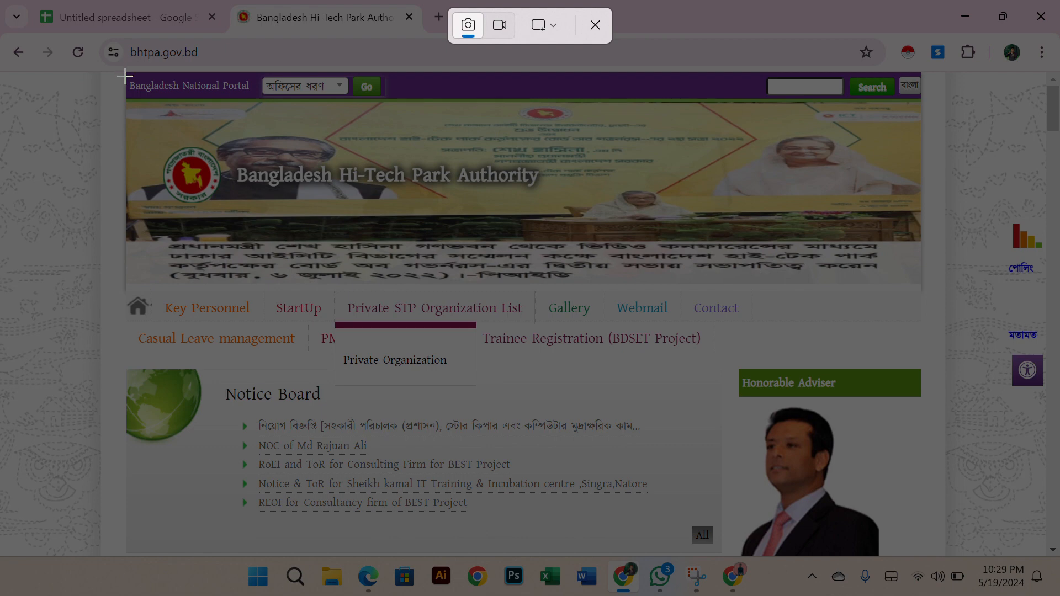
left_click_drag(123, 75, 947, 551)
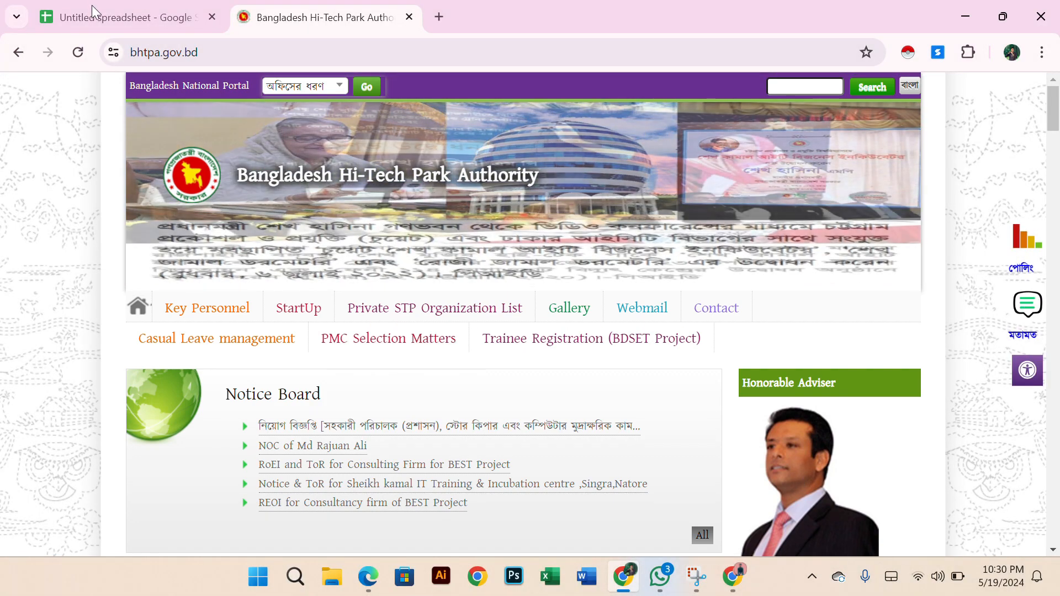
left_click(99, 13)
left_click(272, 296)
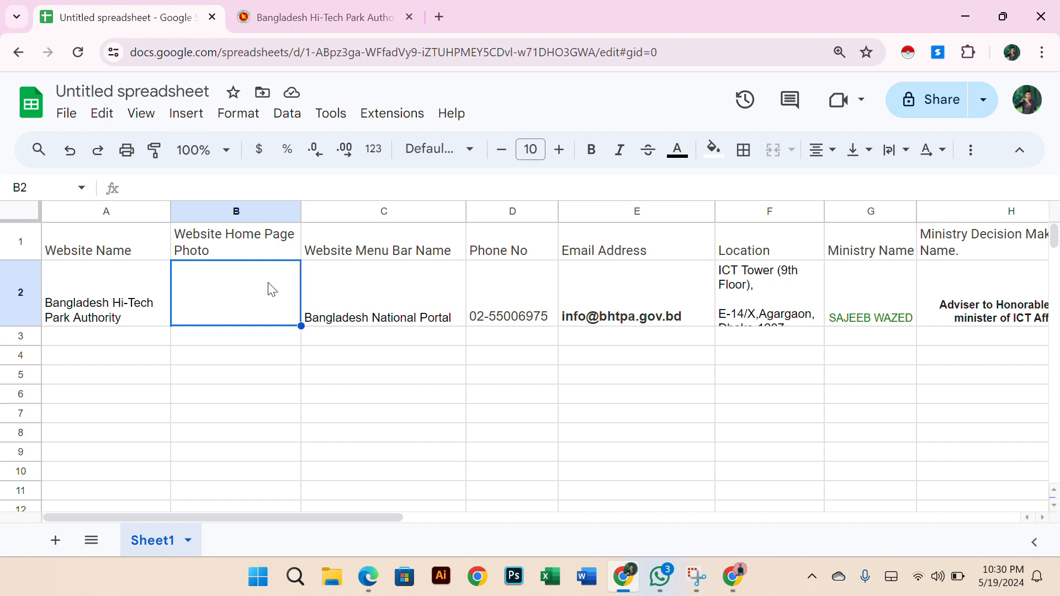
left_click(186, 113)
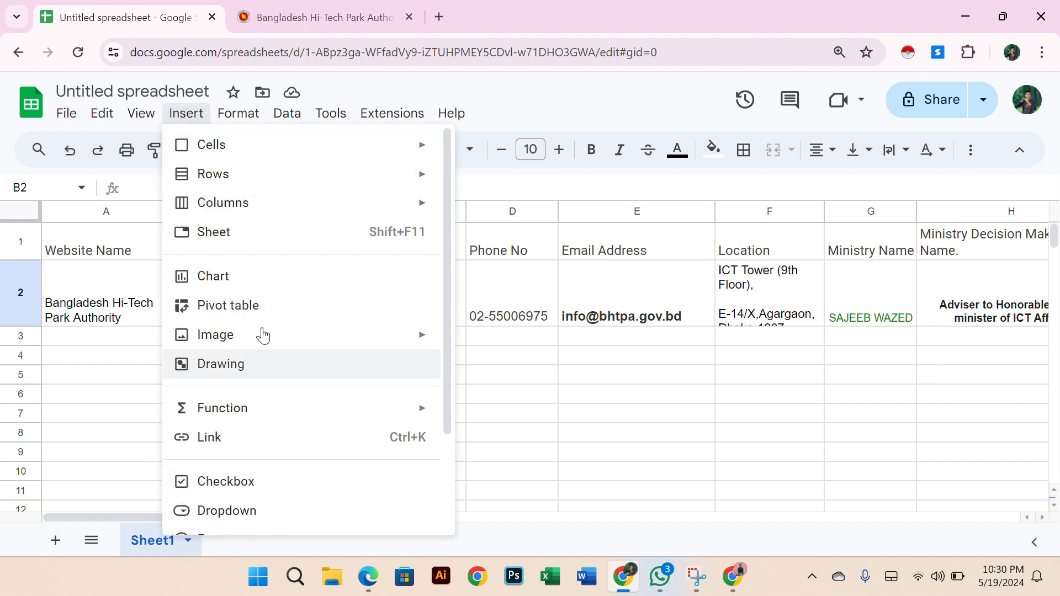
mouse_move(260, 333)
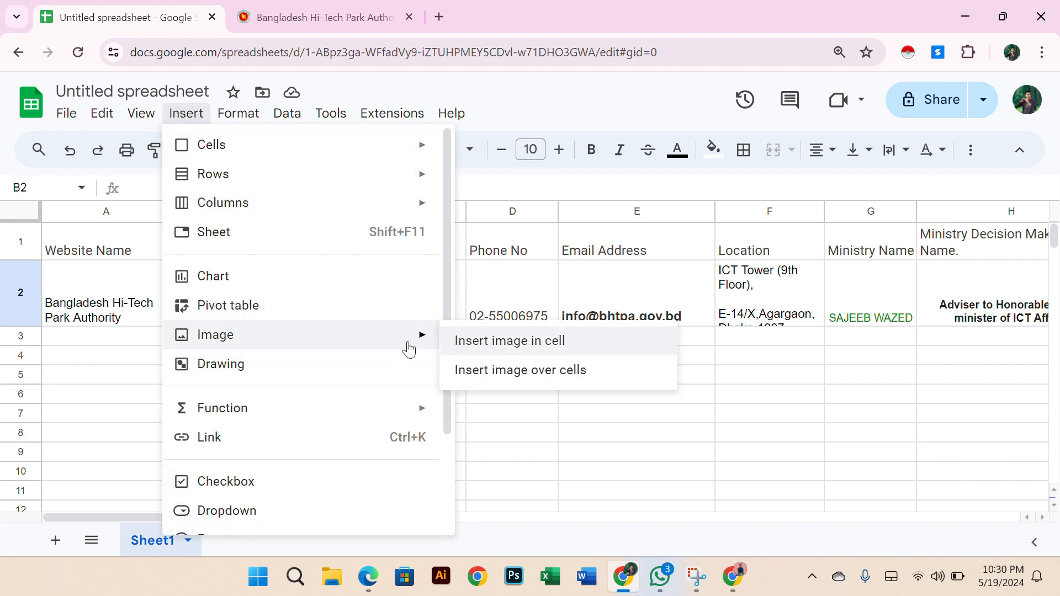
left_click(515, 347)
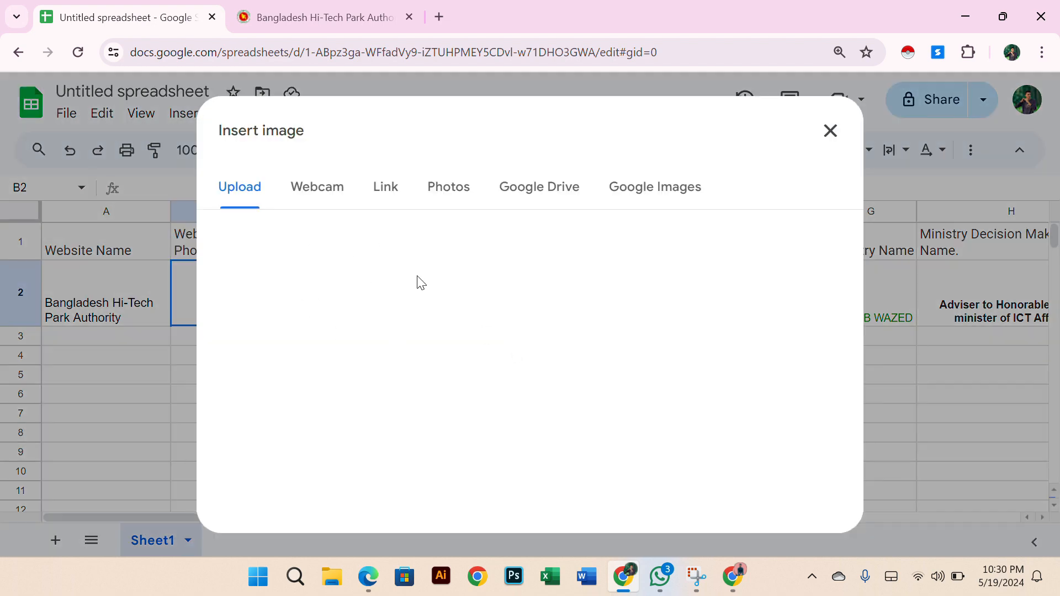
left_click(522, 436)
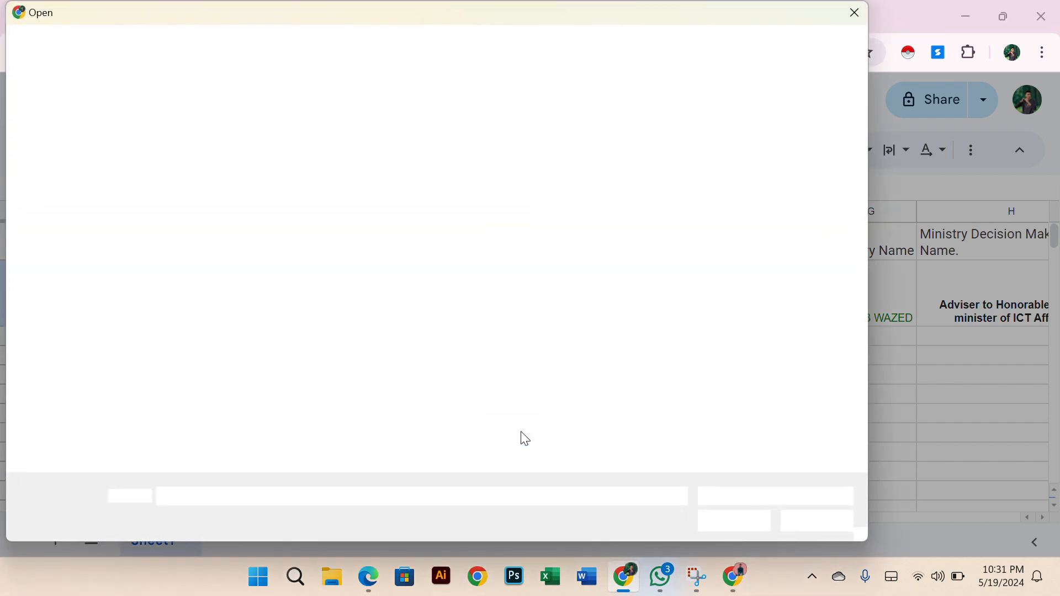
scroll(533, 306, "down", 10)
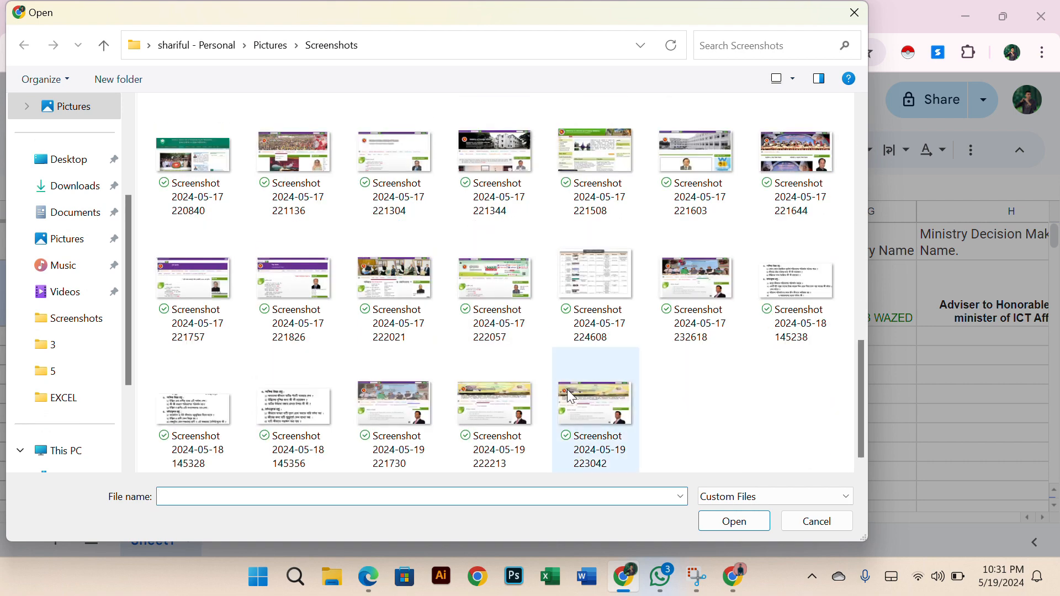
left_click(592, 402)
left_click(739, 522)
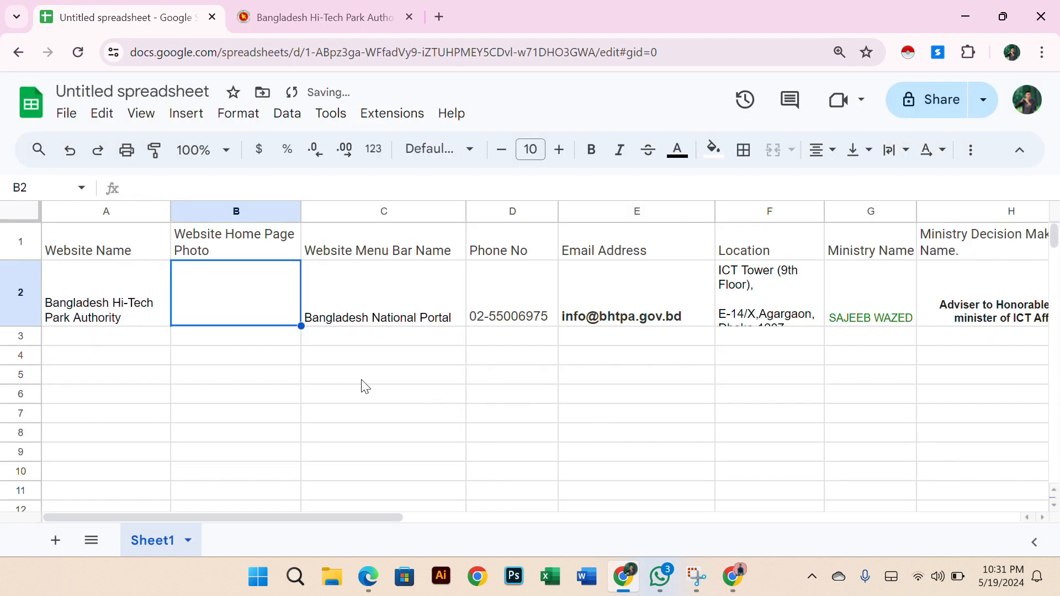
left_click(259, 355)
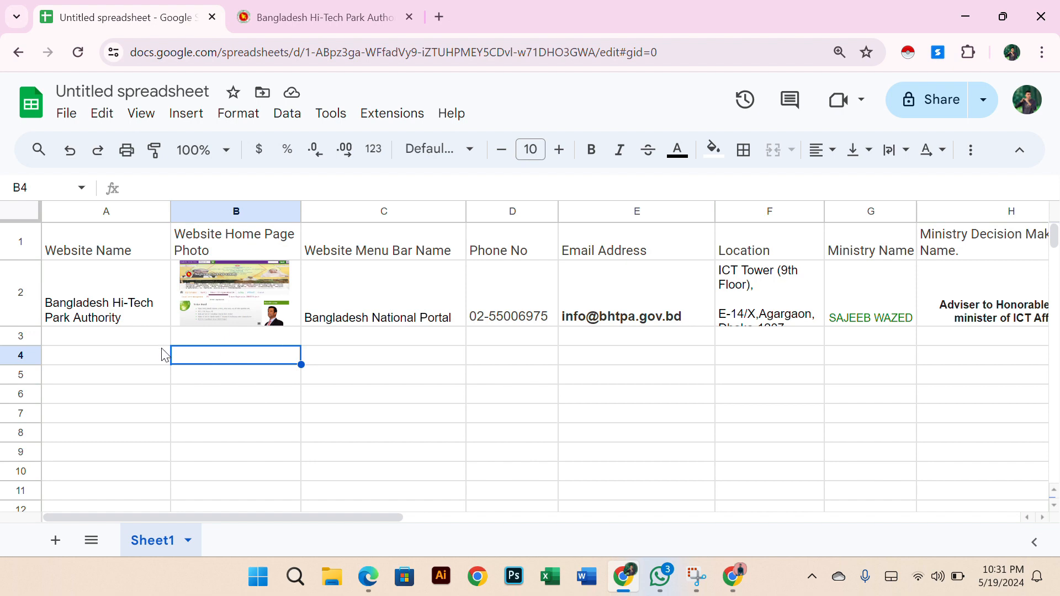
scroll(168, 393, "down", 15)
scroll(305, 414, "up", 15)
scroll(419, 387, "down", 2)
scroll(437, 343, "up", 2)
left_click(773, 304)
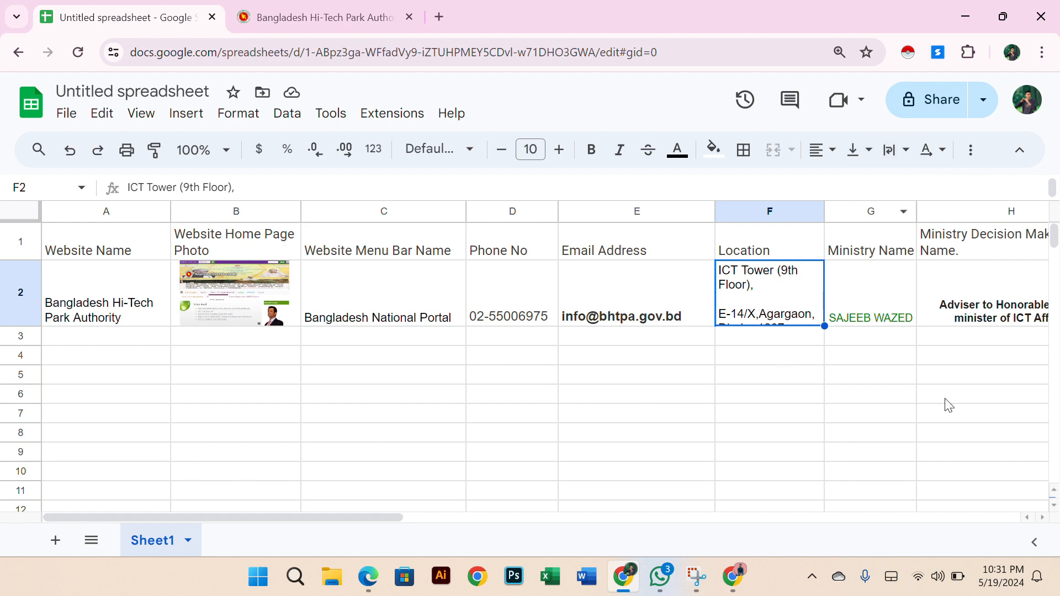
left_click_drag(360, 519, 343, 504)
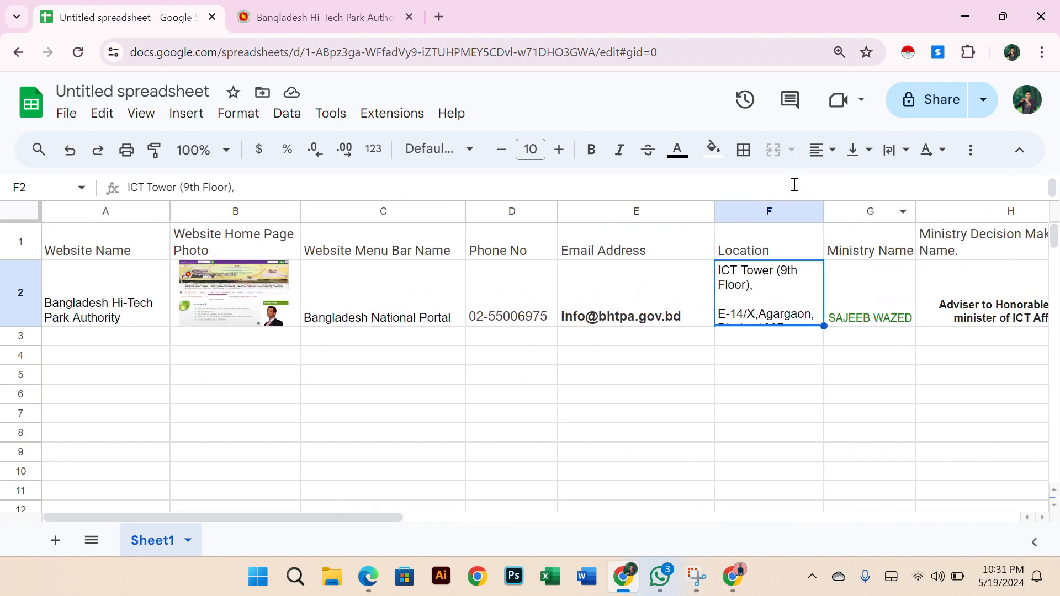